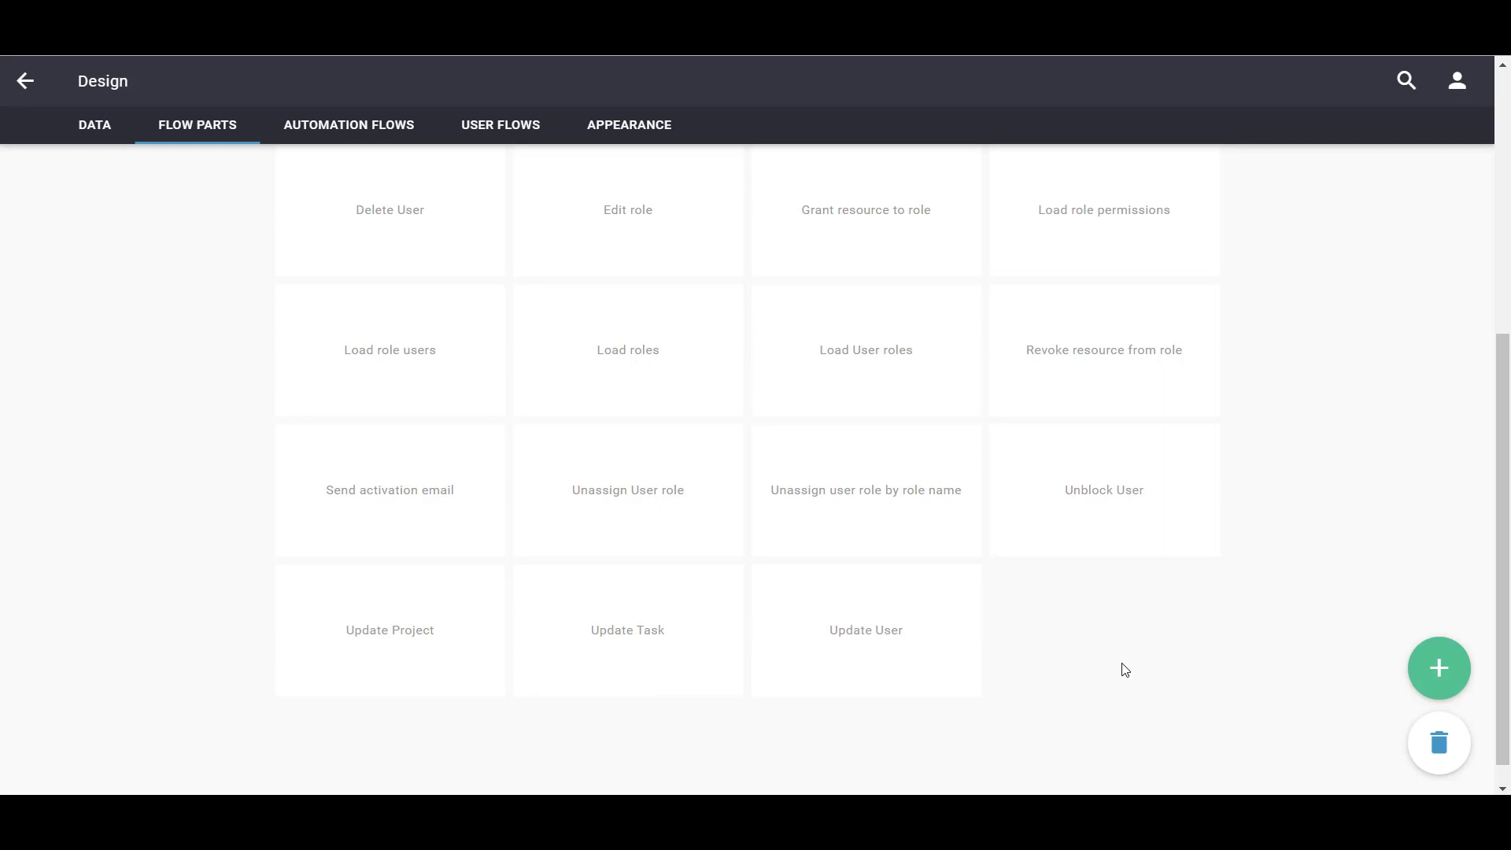
Add a flow part named 'Send tasks reminder' to the Flow Parts list
{"action": "scroll", "coordinate": [749, 597], "scroll_direction": "up", "scroll_amount": 5}
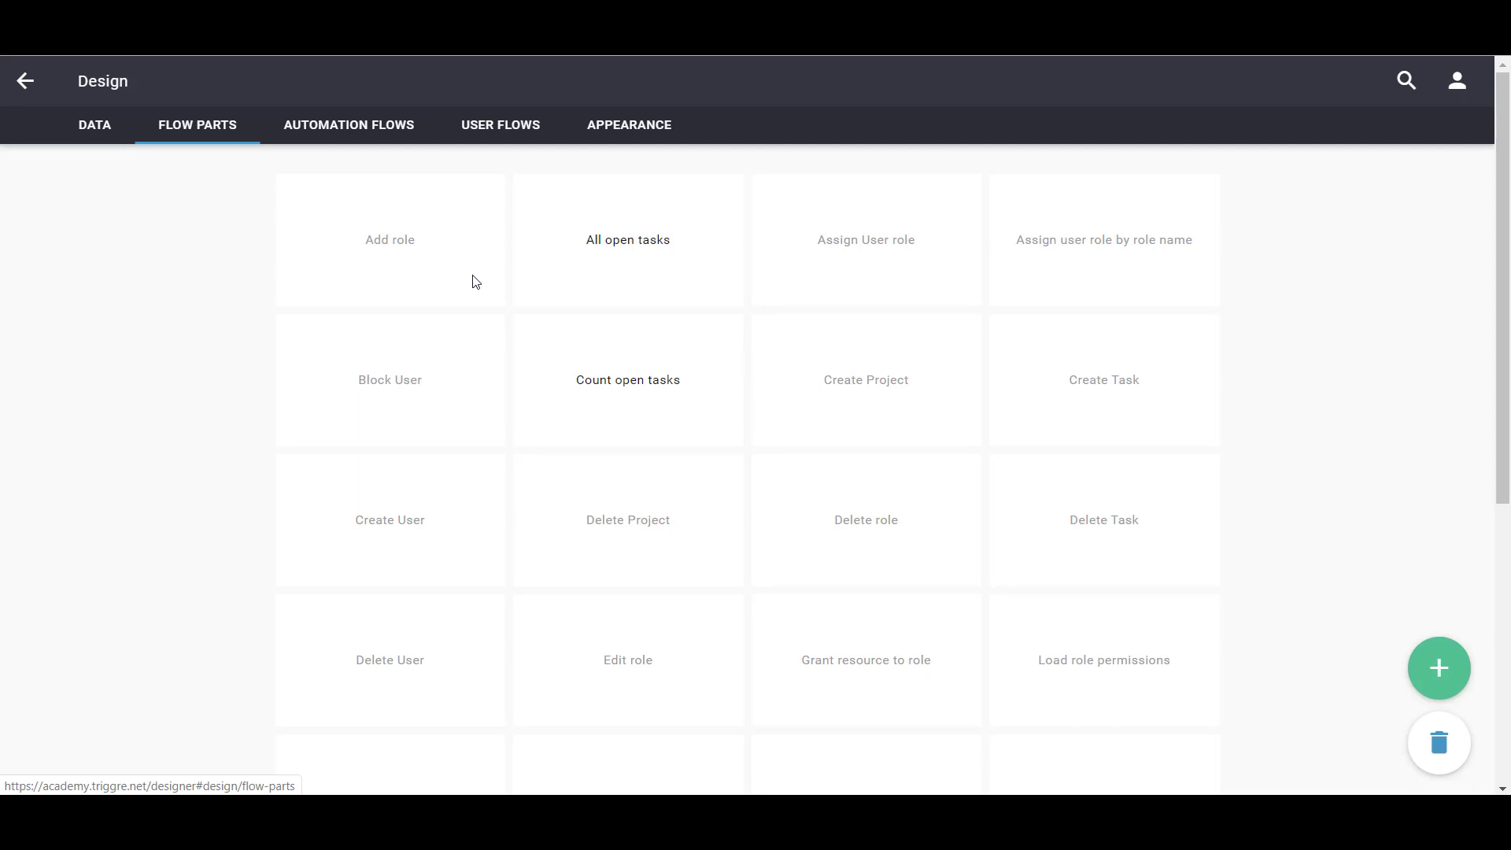
{"action": "left_click", "coordinate": [1461, 672]}
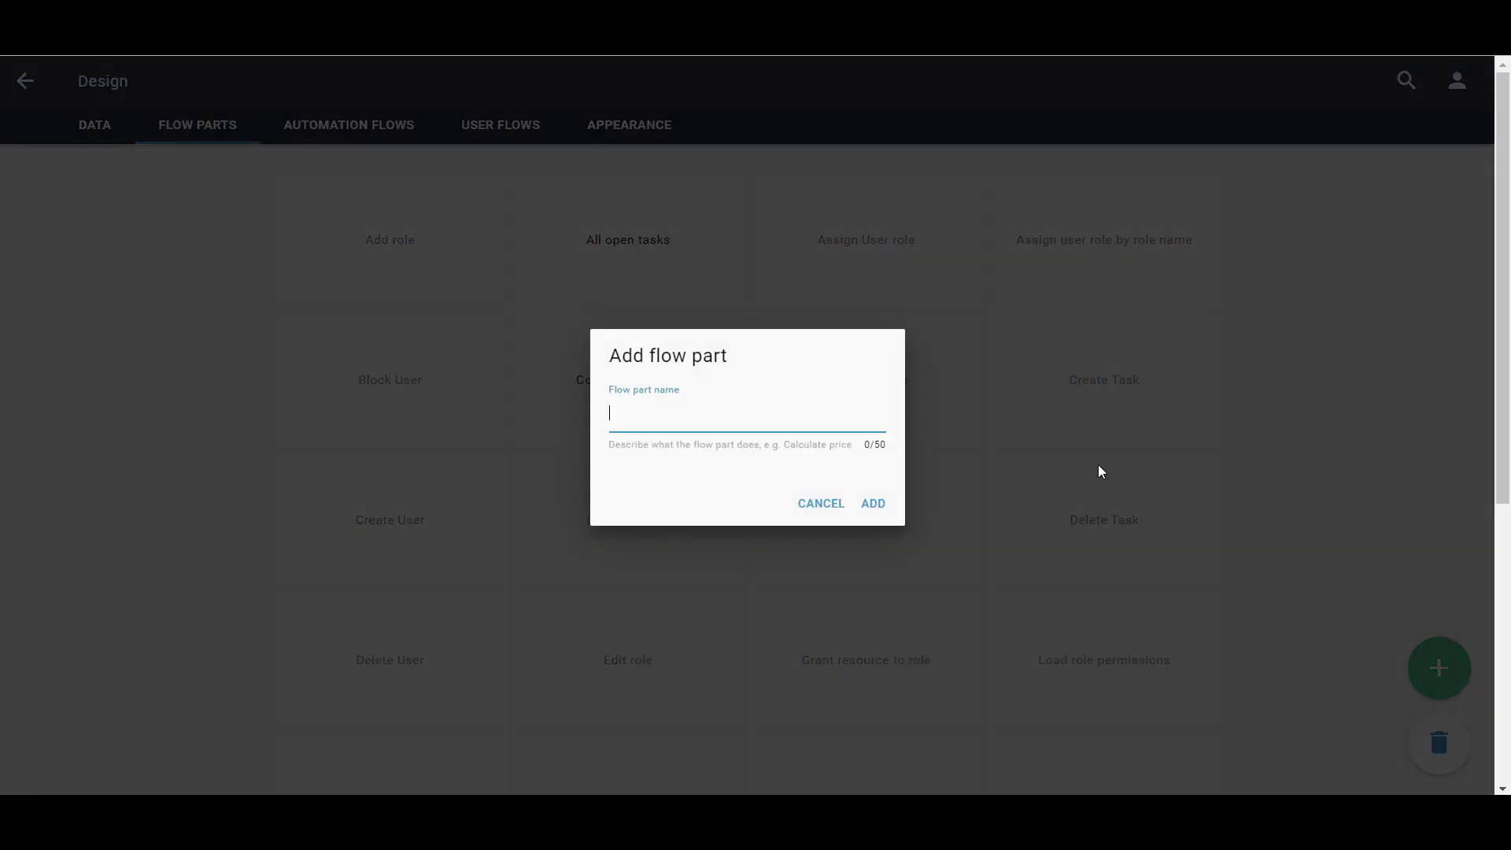
{"action": "type", "text": "Send tasks reminder"}
{"action": "left_click", "coordinate": [874, 504]}
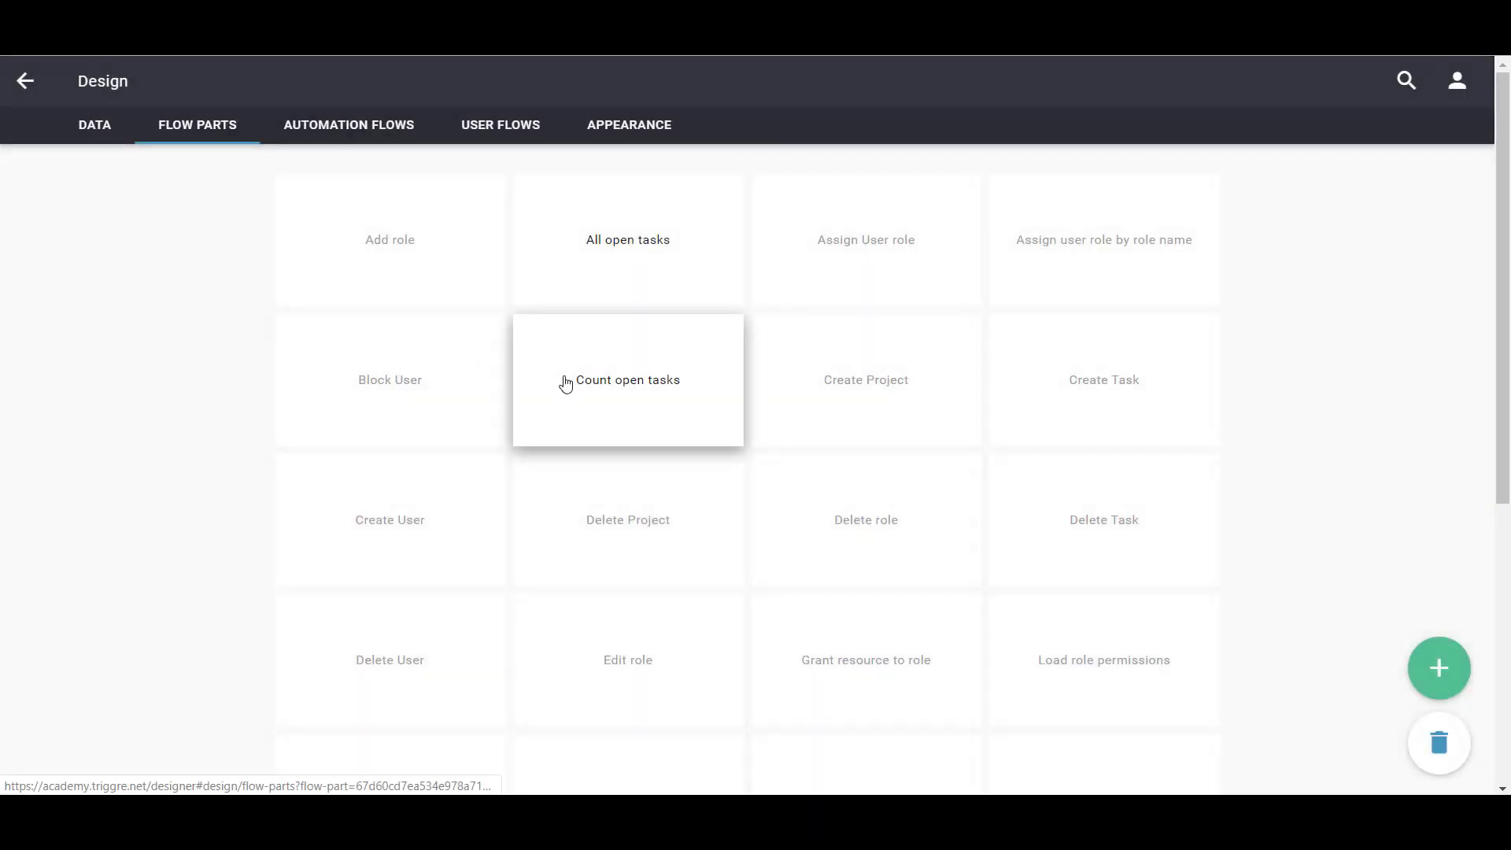
{"action": "scroll", "coordinate": [594, 408], "scroll_direction": "down", "scroll_amount": 5}
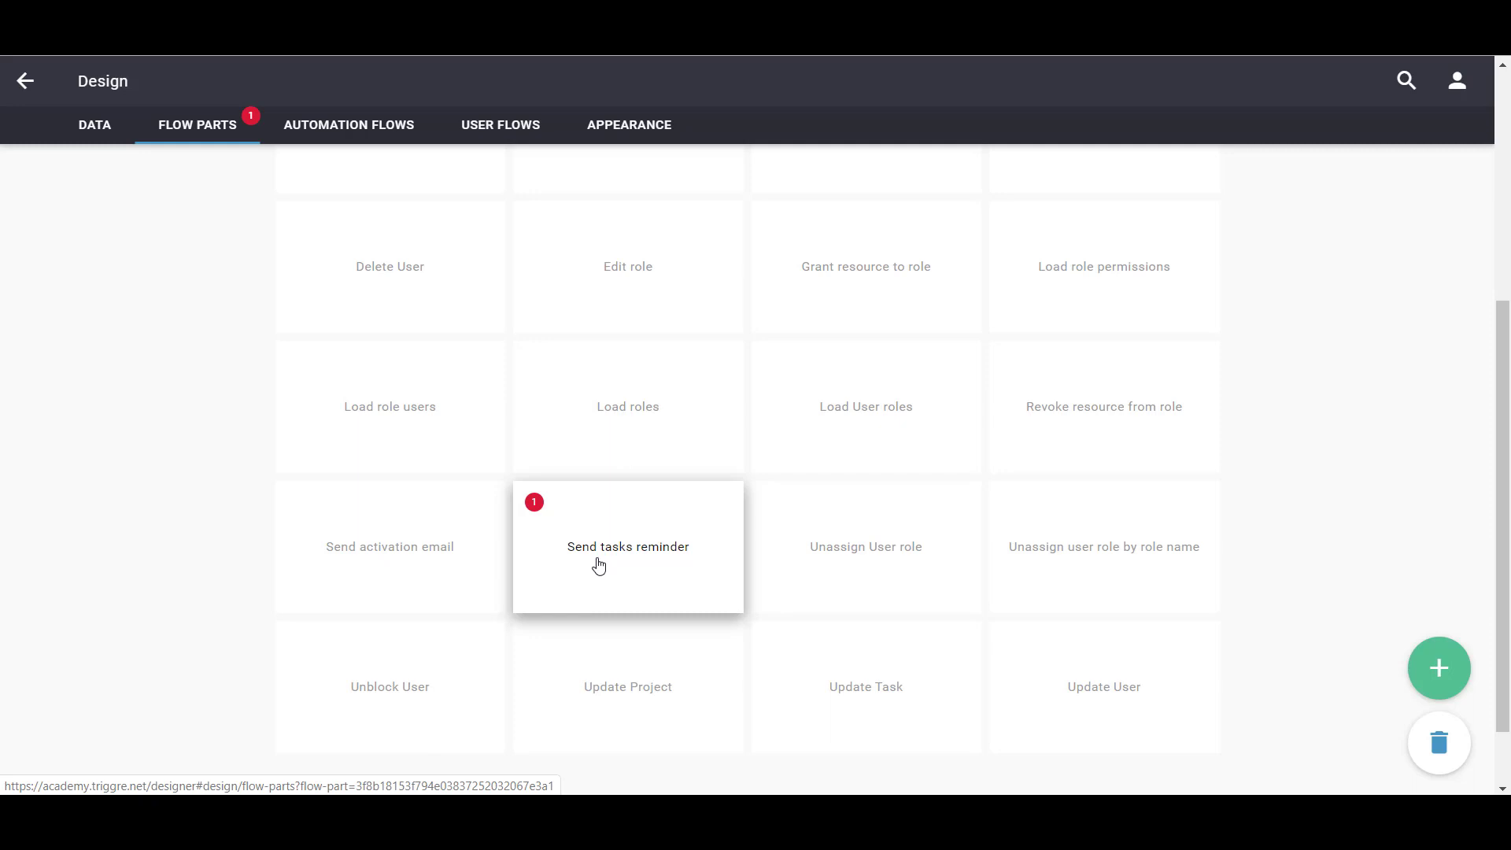
Open Send tasks reminder in edit mode and begin adding an input from its start node
{"action": "left_click", "coordinate": [599, 565]}
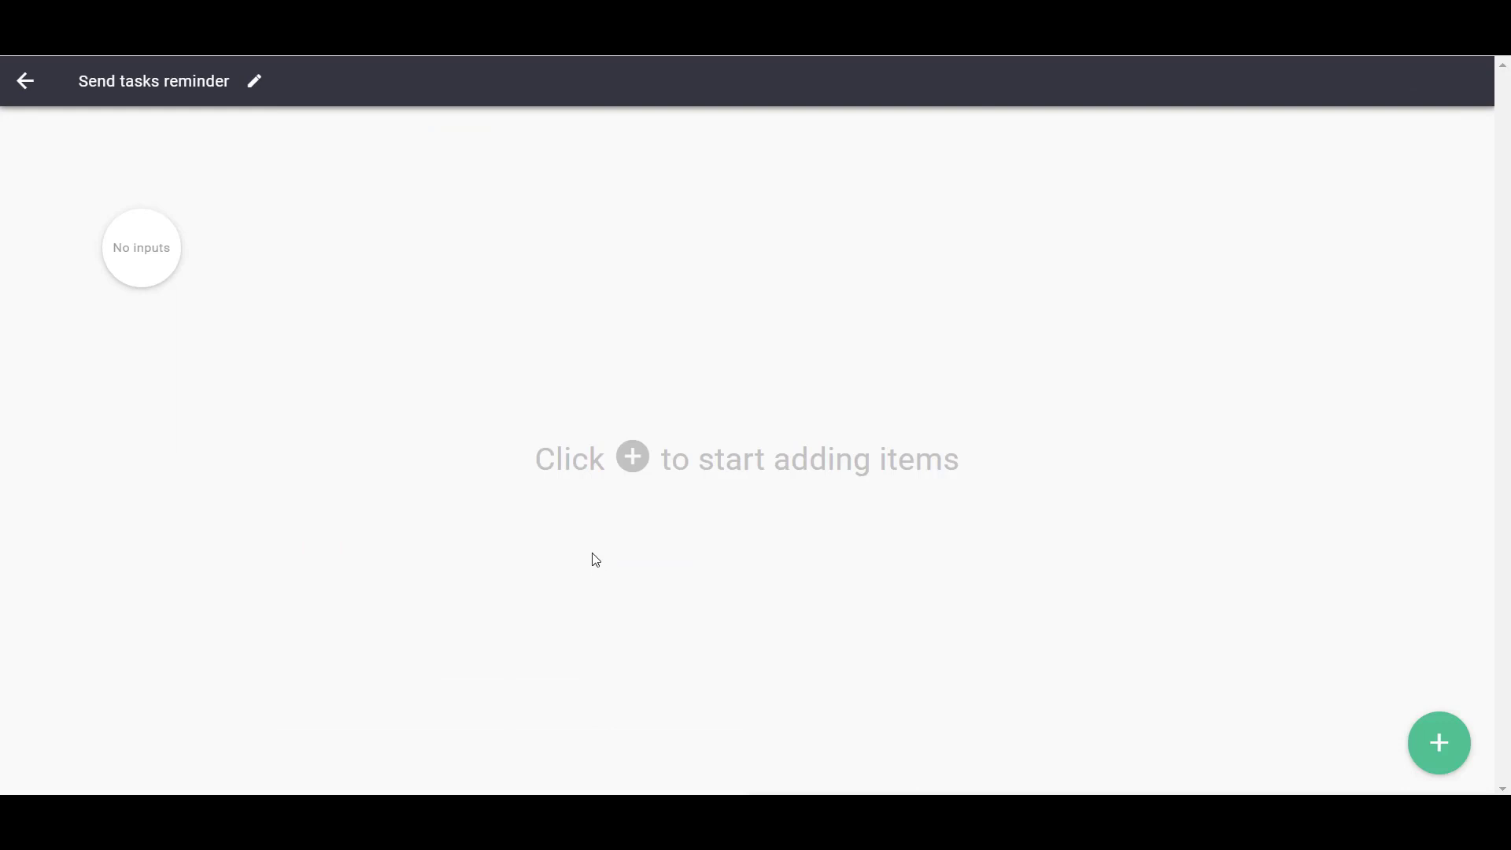
{"action": "left_click", "coordinate": [1426, 720]}
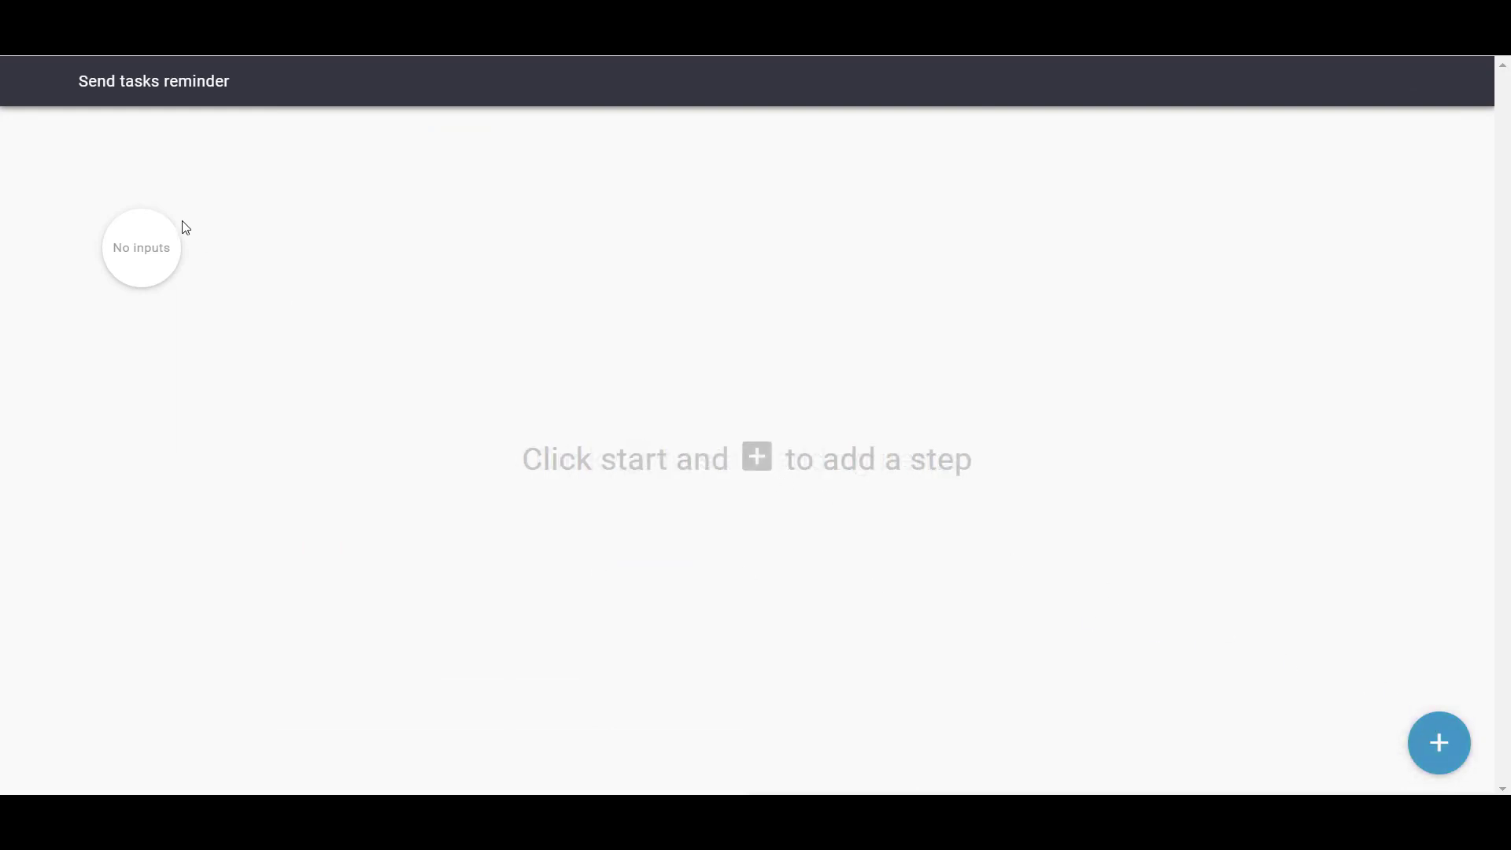
{"action": "left_click", "coordinate": [140, 259]}
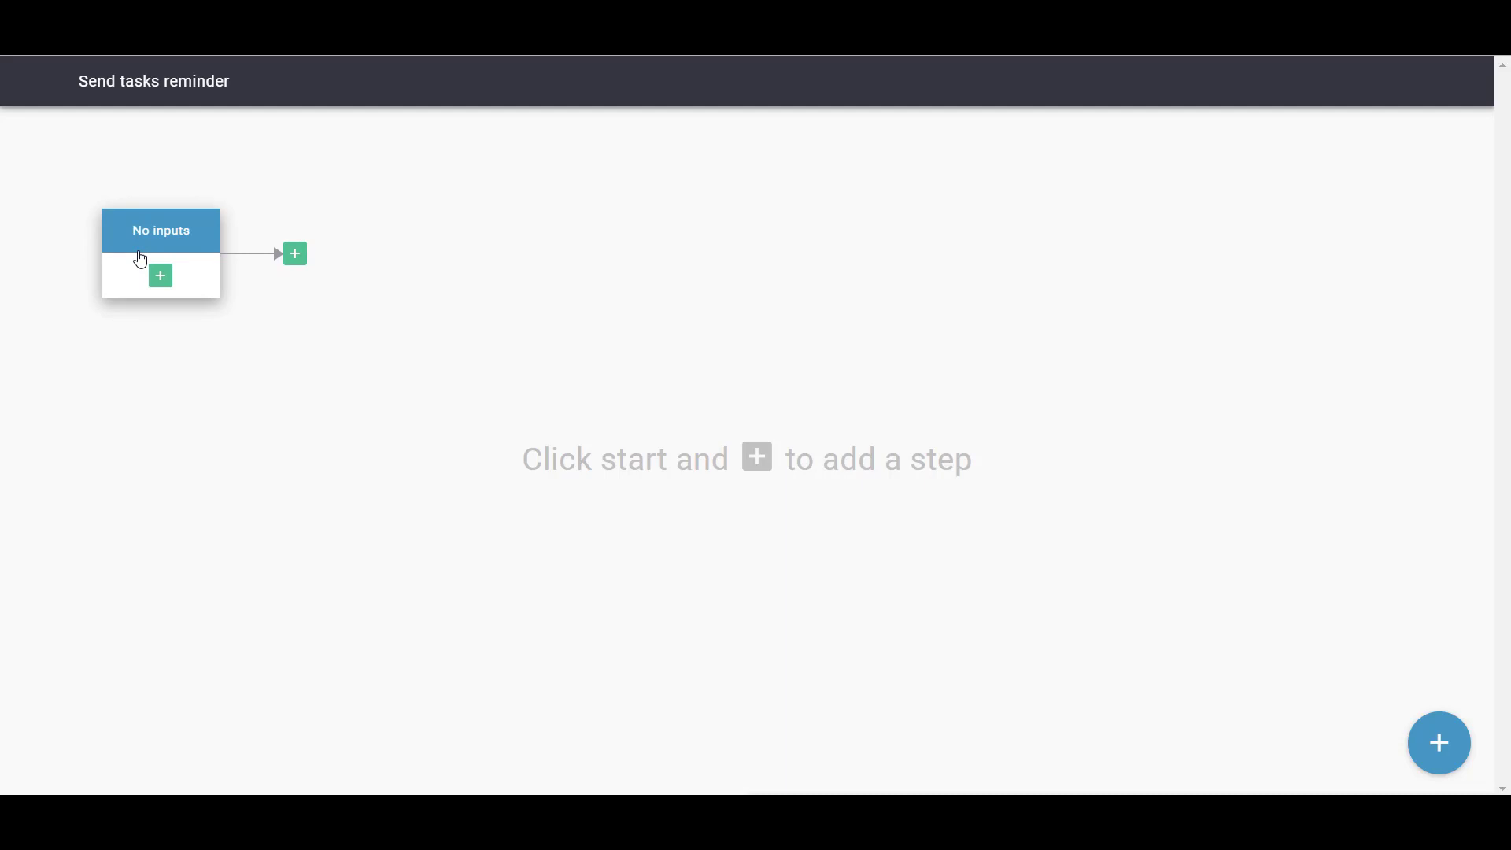
{"action": "left_click", "coordinate": [160, 280]}
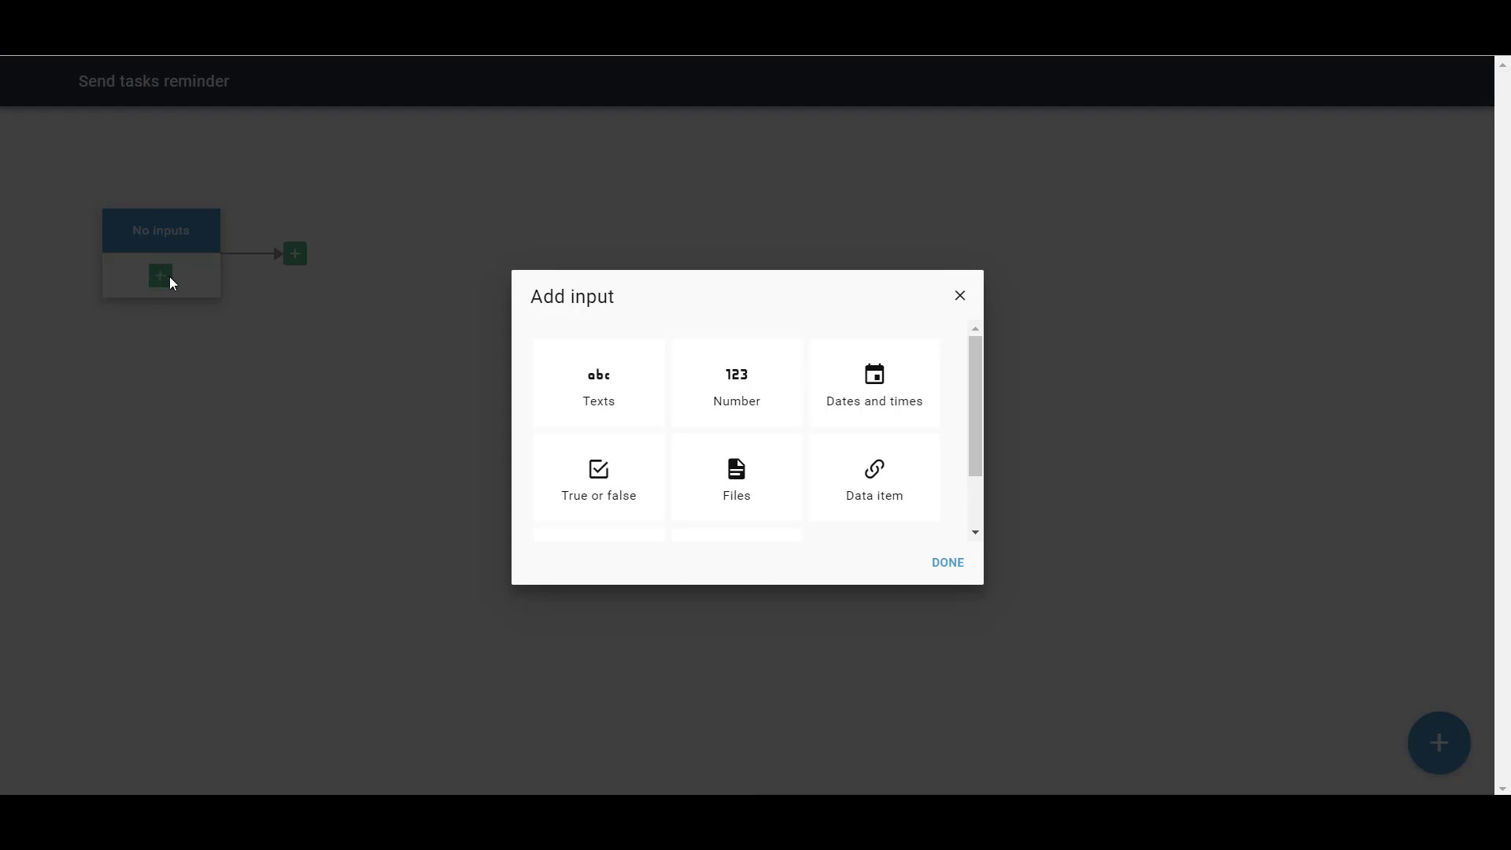
Add a data-item input of type Task list named 'Open tasks'
{"action": "left_click", "coordinate": [874, 479]}
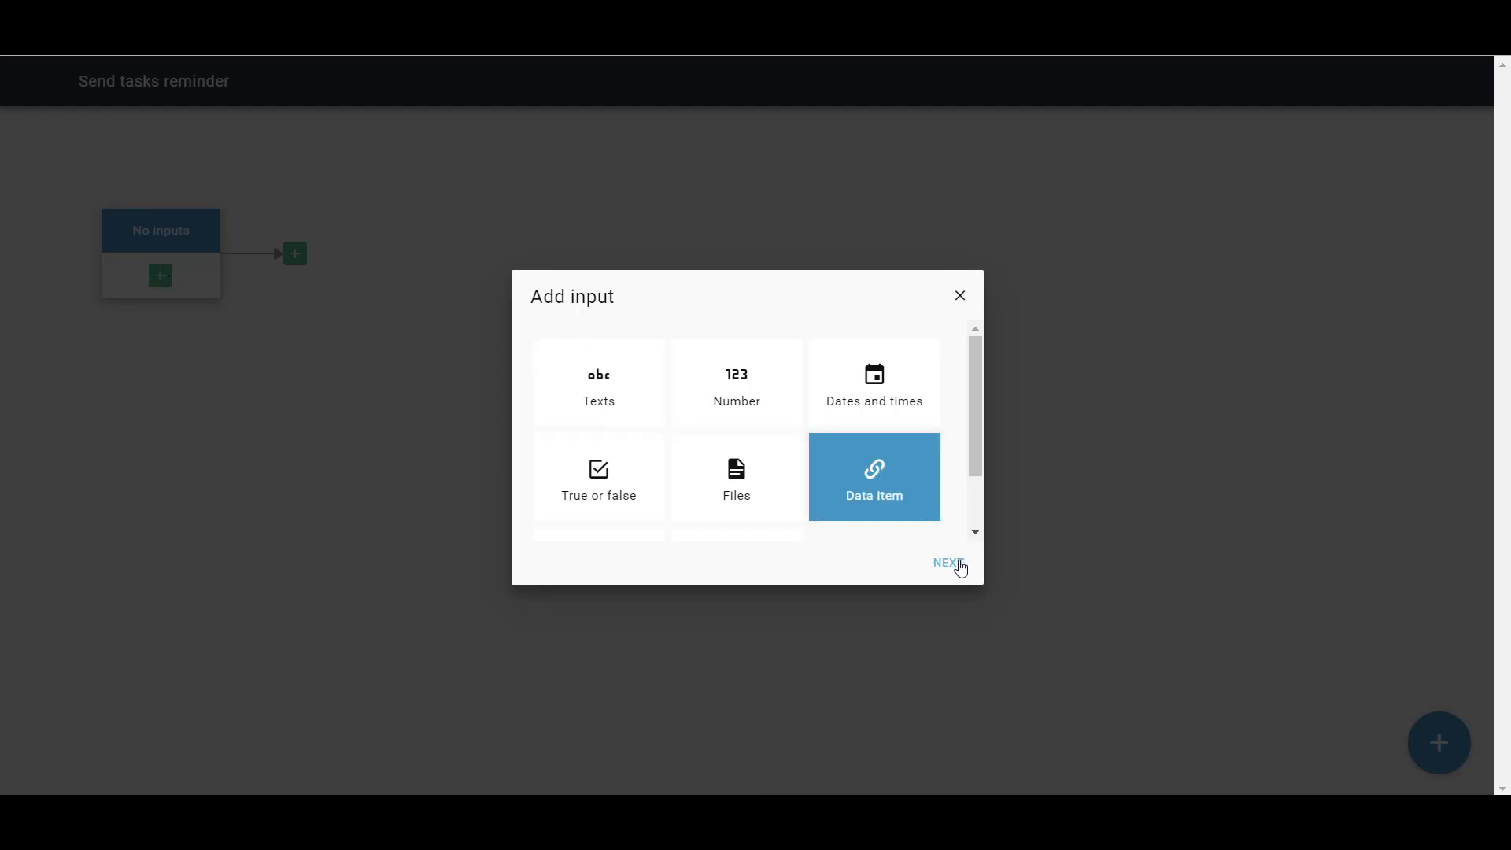
{"action": "left_click", "coordinate": [961, 569]}
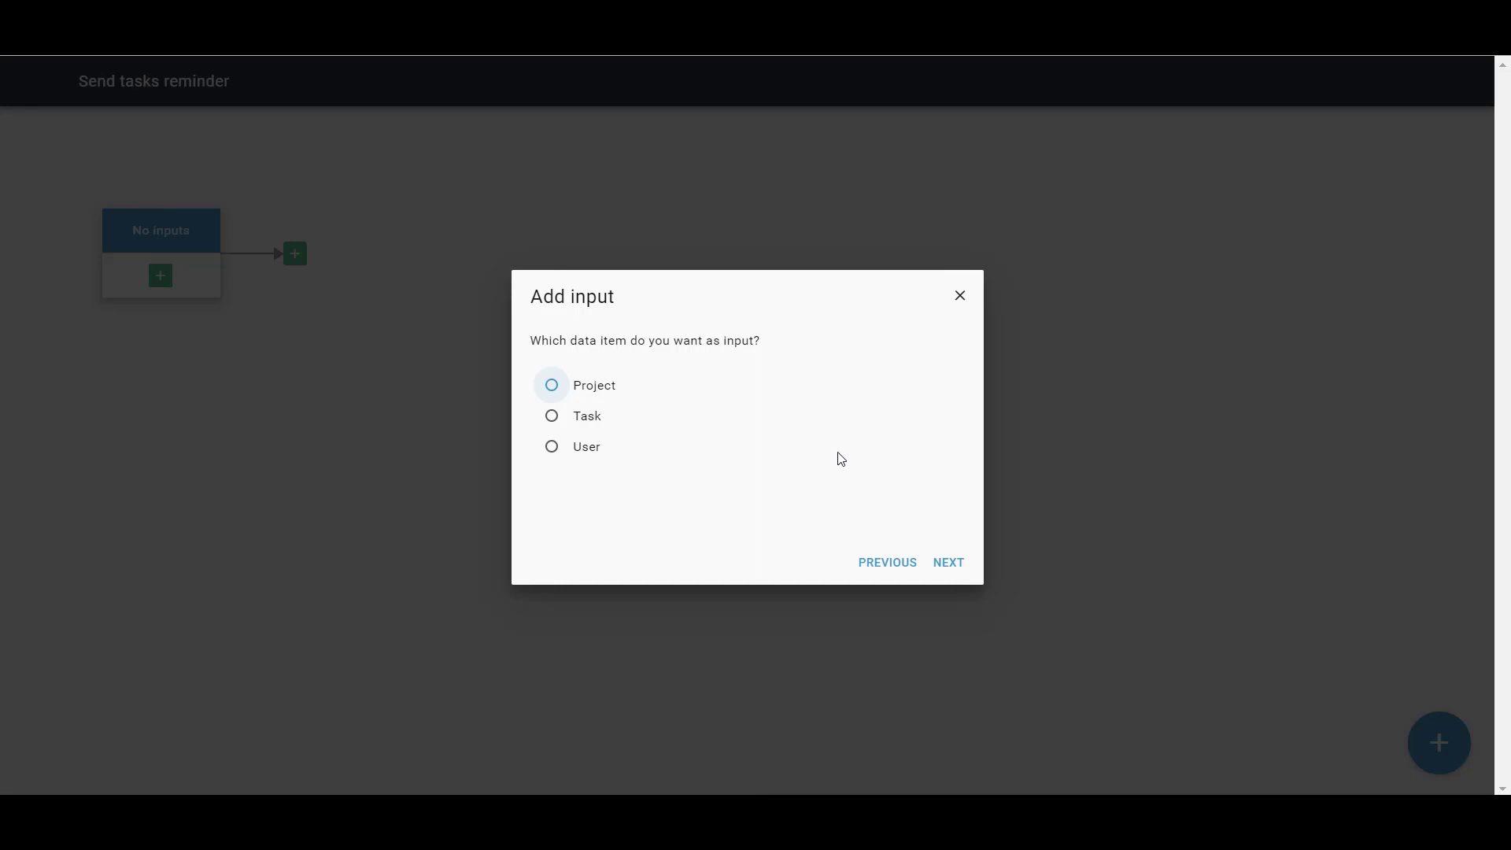
{"action": "left_click", "coordinate": [592, 421]}
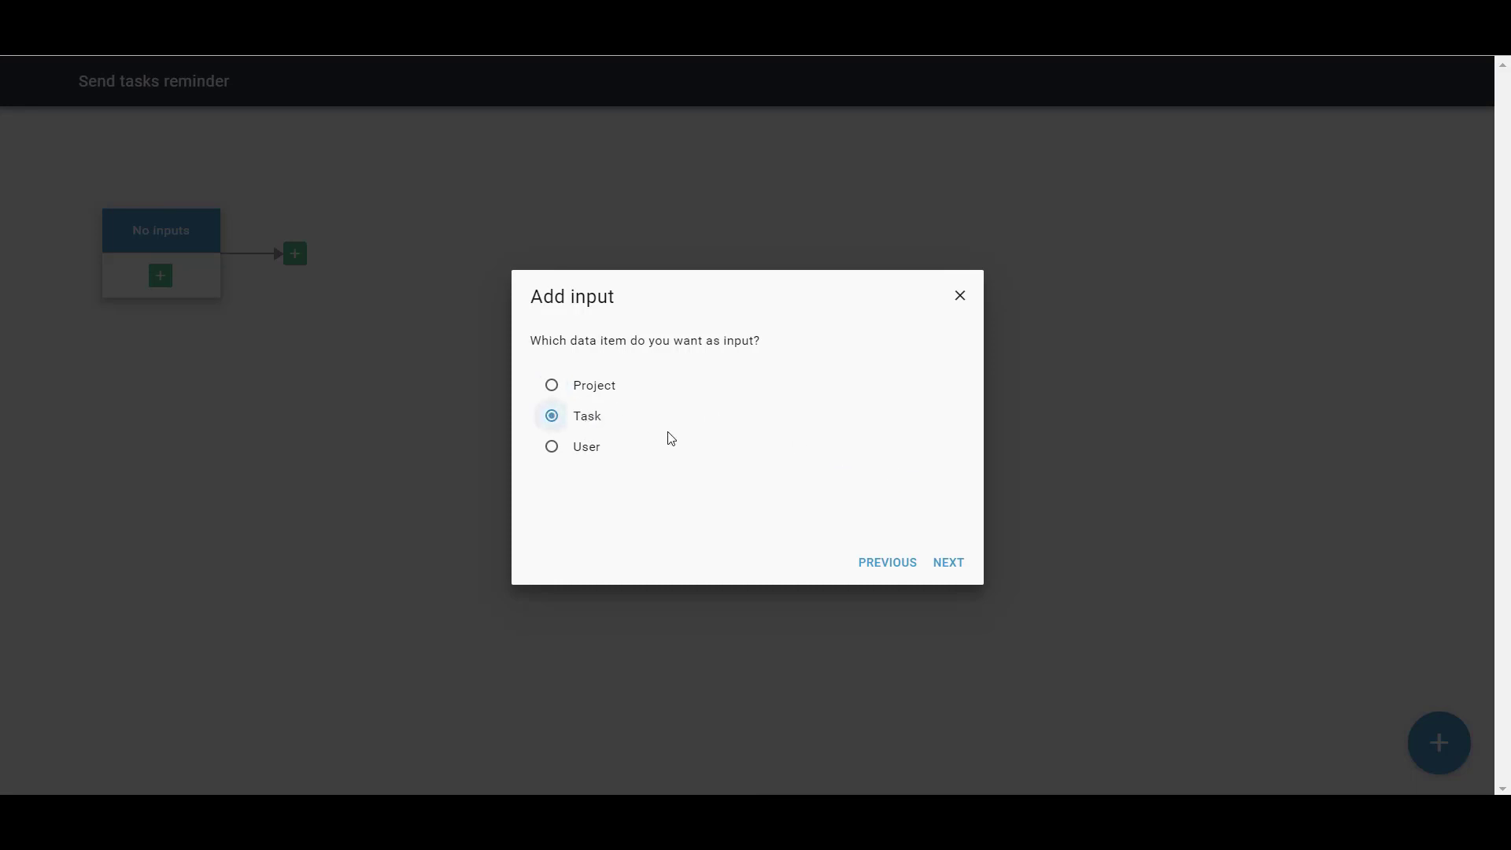
{"action": "left_click", "coordinate": [962, 567]}
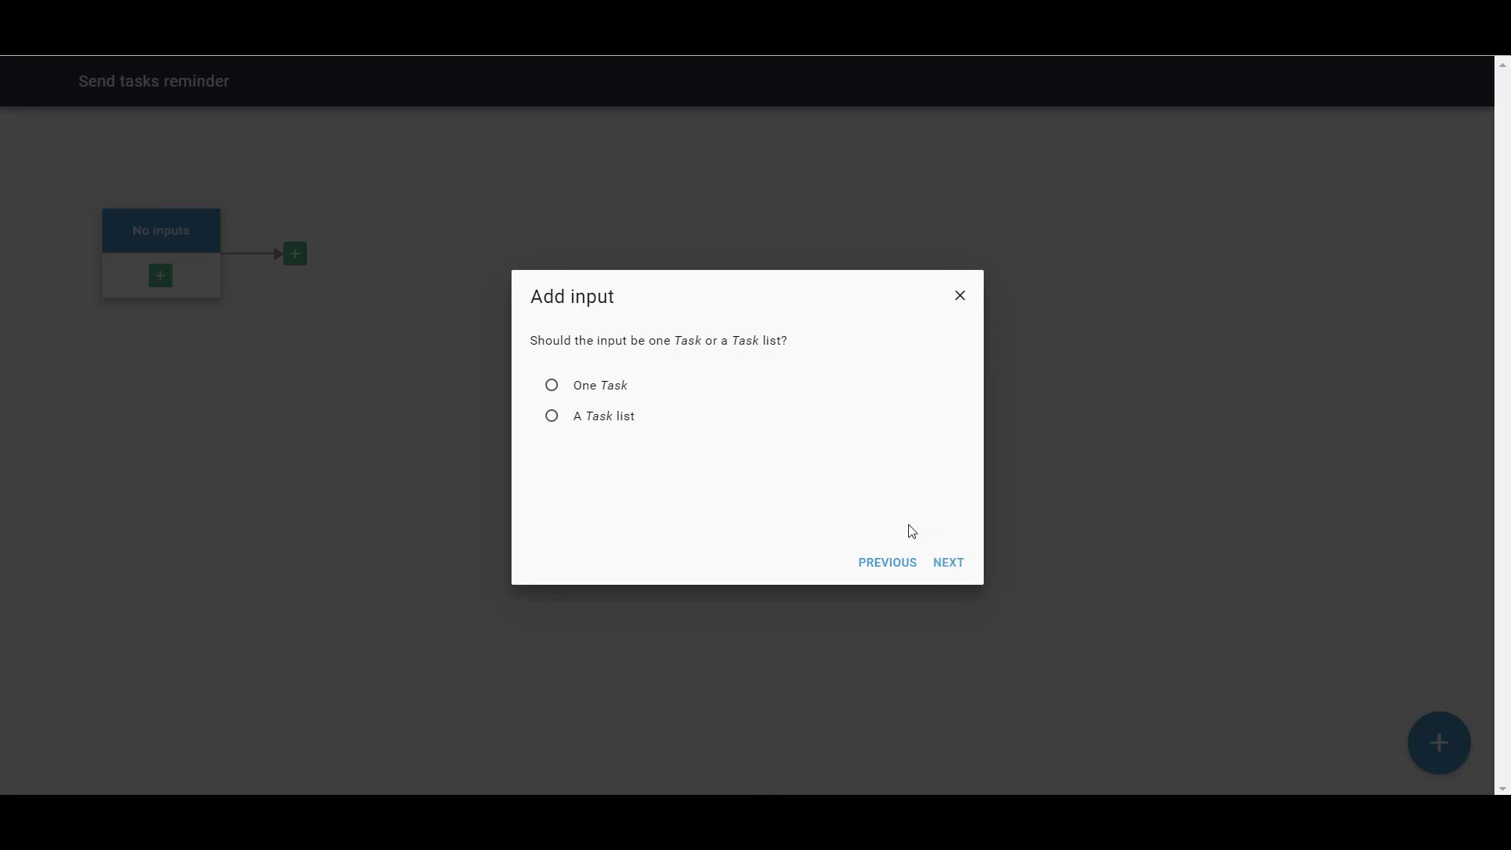
{"action": "left_click", "coordinate": [571, 417]}
{"action": "left_click", "coordinate": [957, 563]}
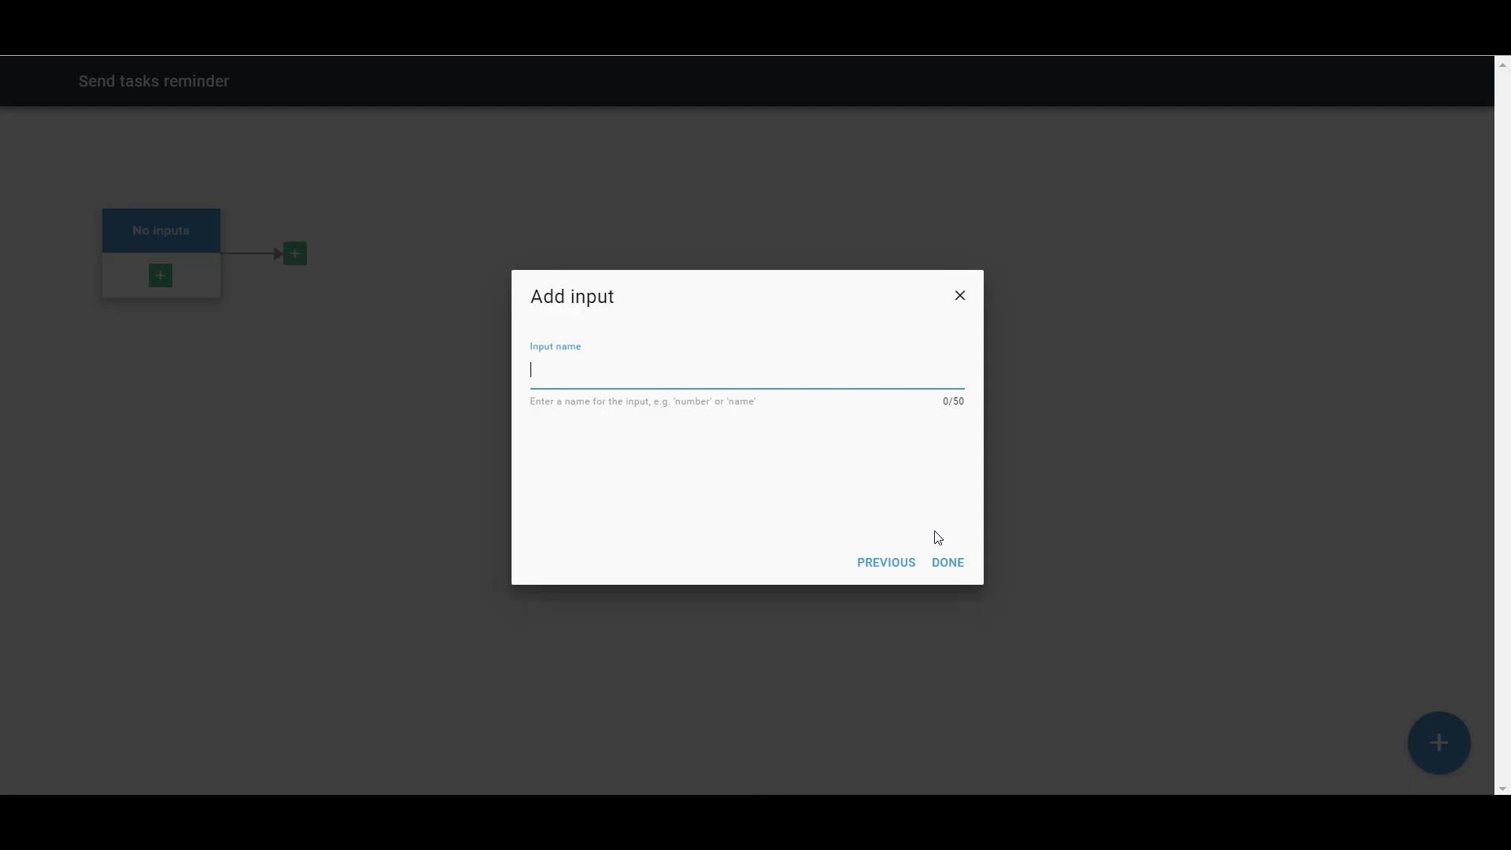
{"action": "type", "text": "Open tasks"}
{"action": "left_click", "coordinate": [948, 565]}
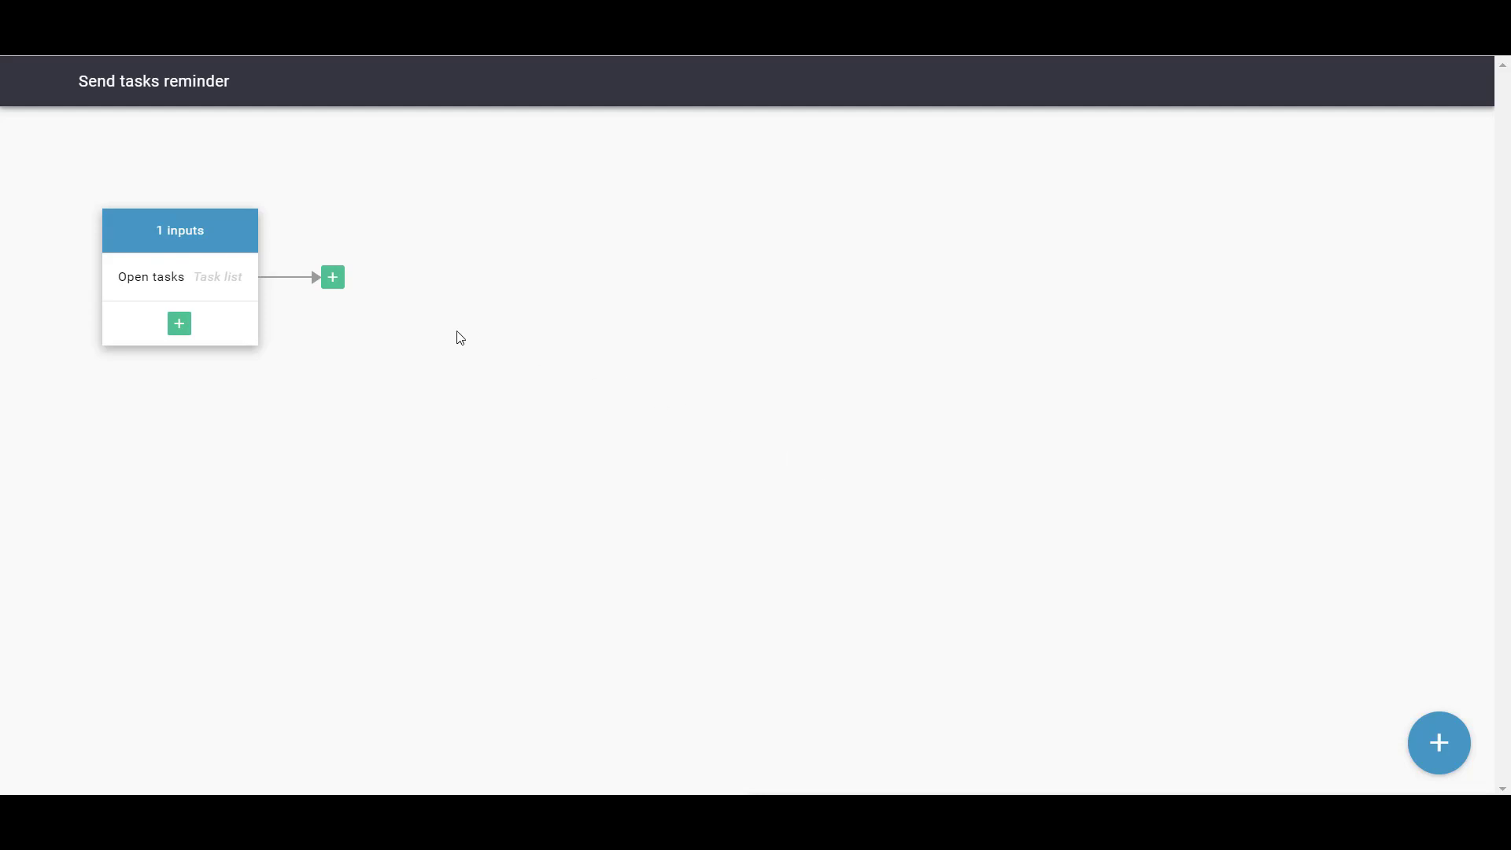
Add a Calculation step after the start node
{"action": "left_click", "coordinate": [332, 278]}
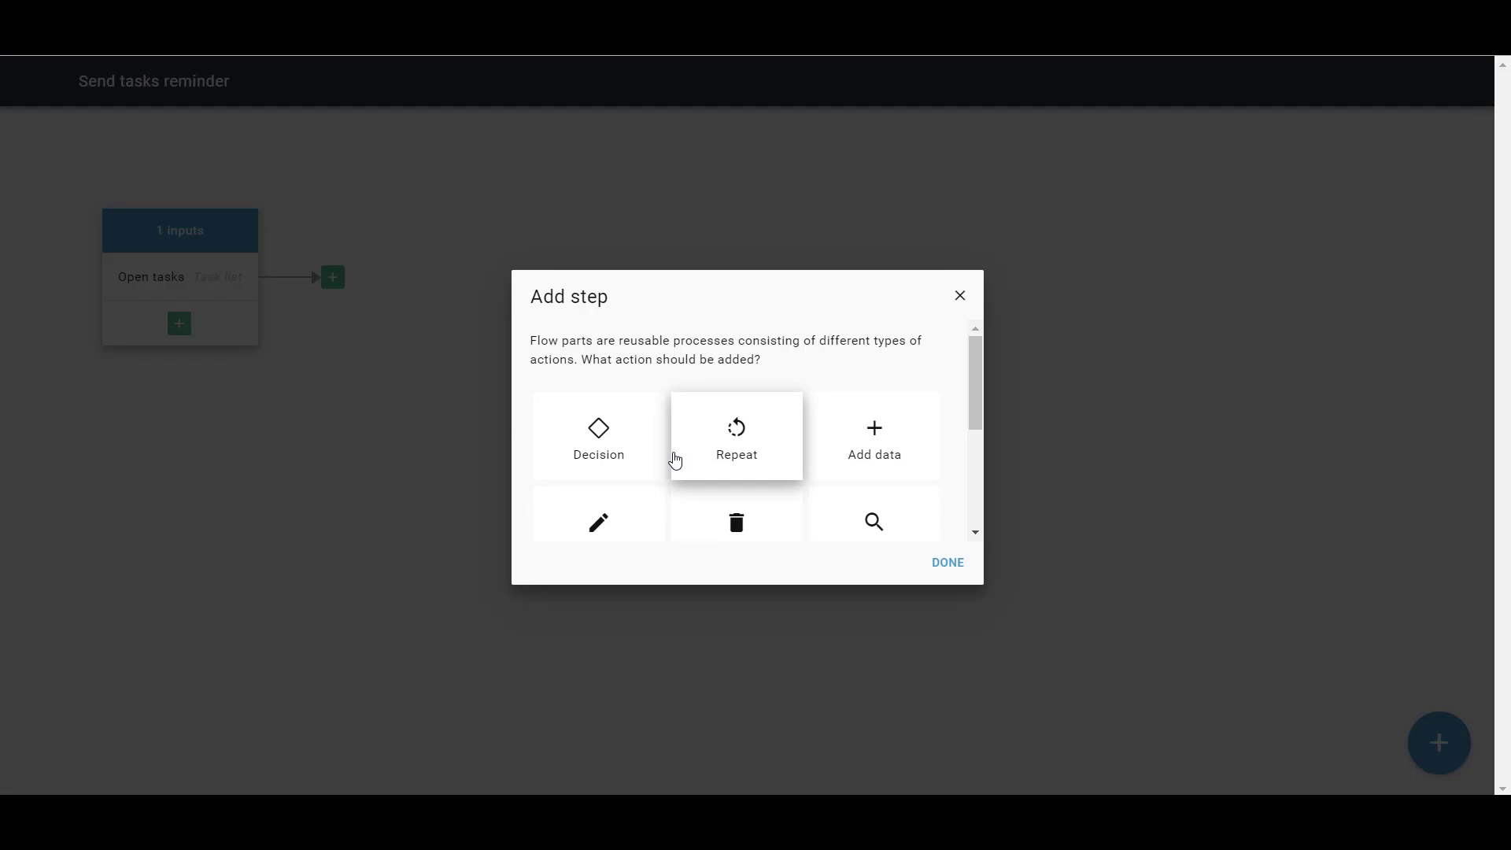
{"action": "scroll", "coordinate": [674, 457], "scroll_direction": "down", "scroll_amount": 3}
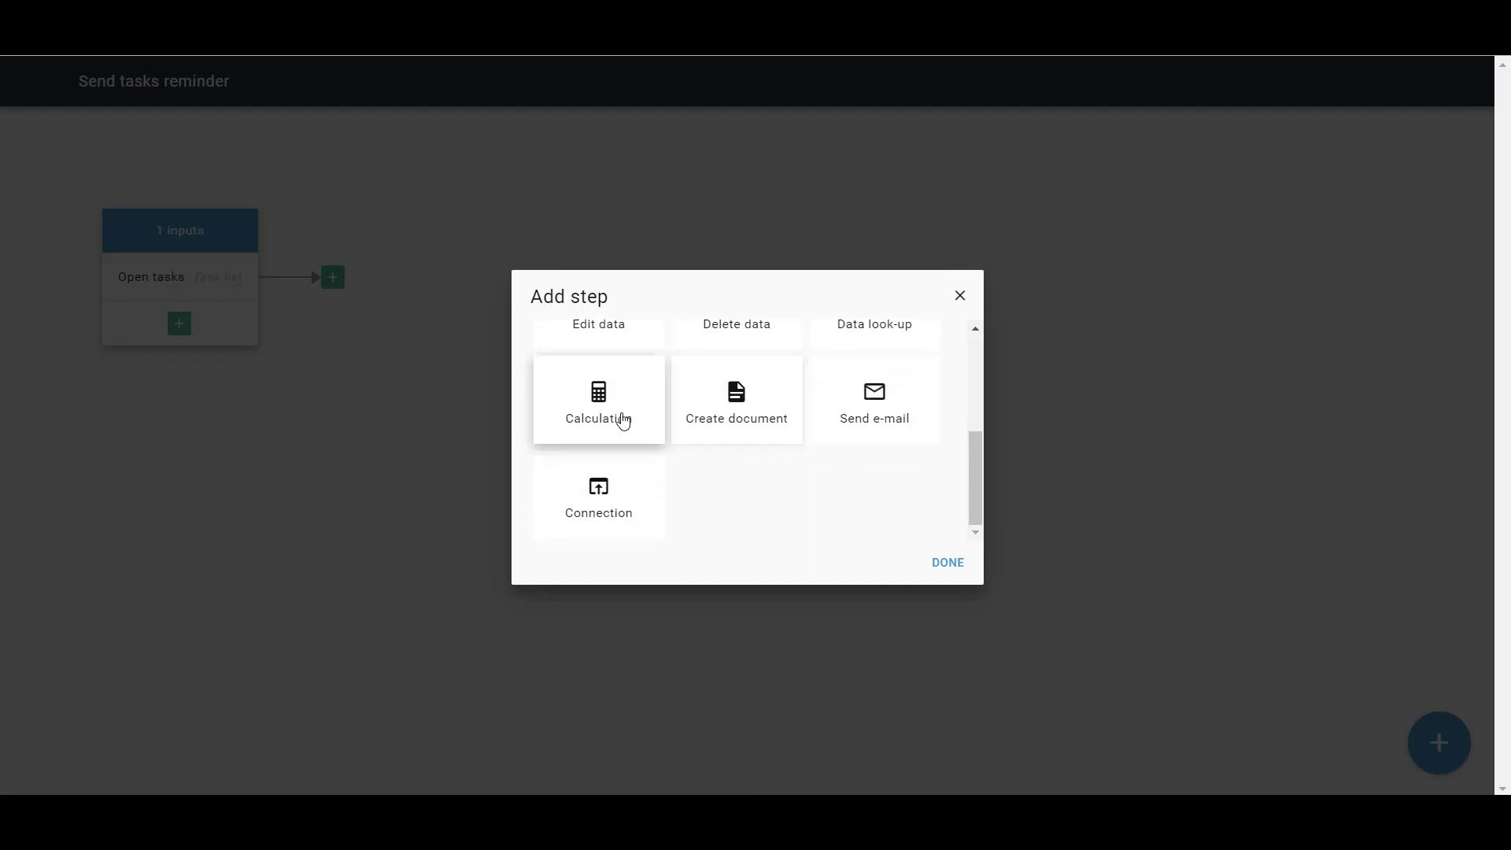
{"action": "left_click", "coordinate": [622, 420]}
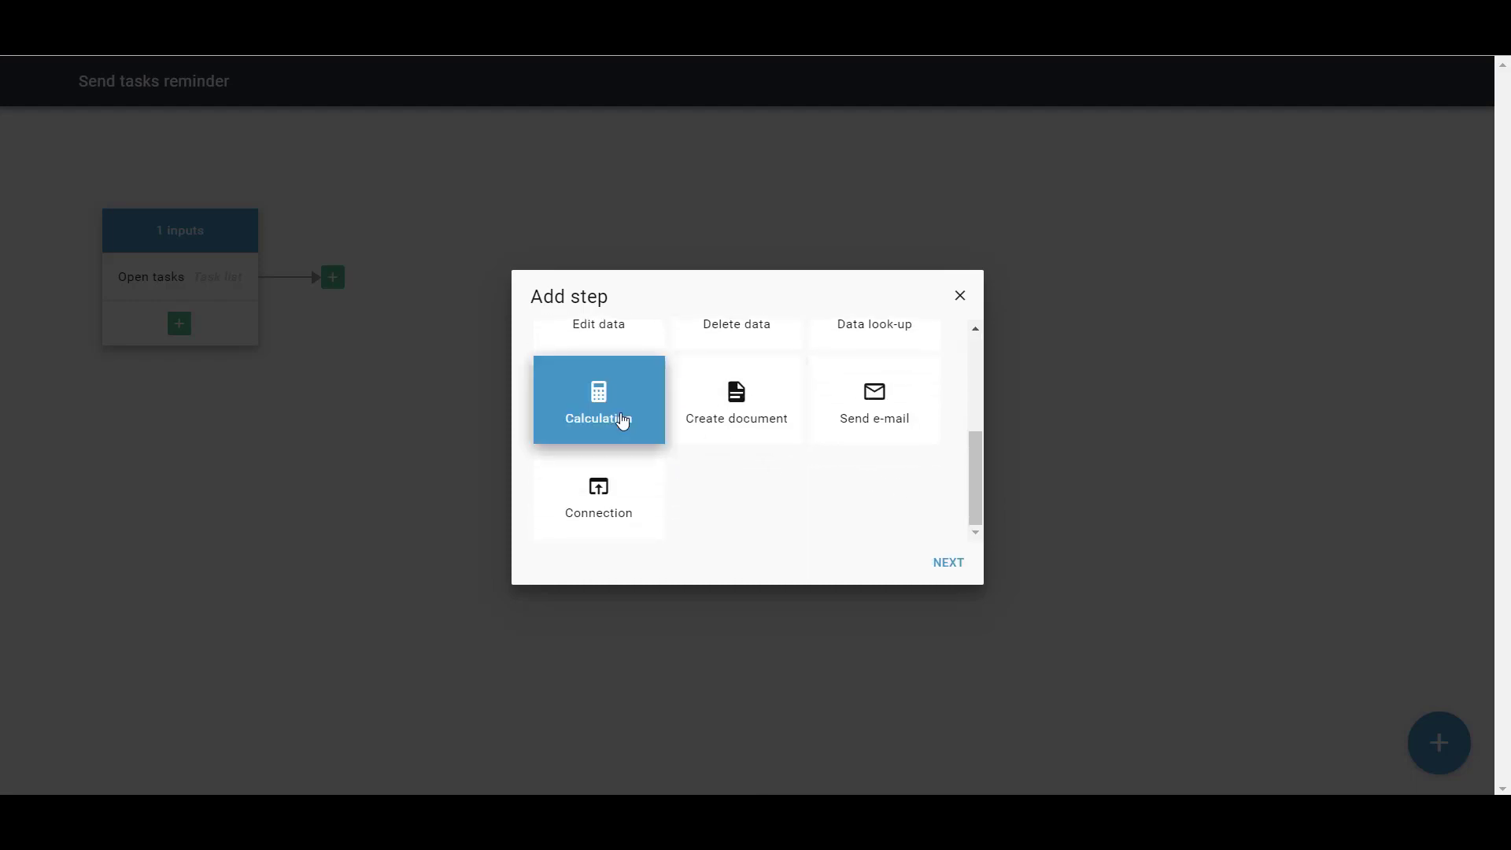
{"action": "left_click", "coordinate": [949, 563]}
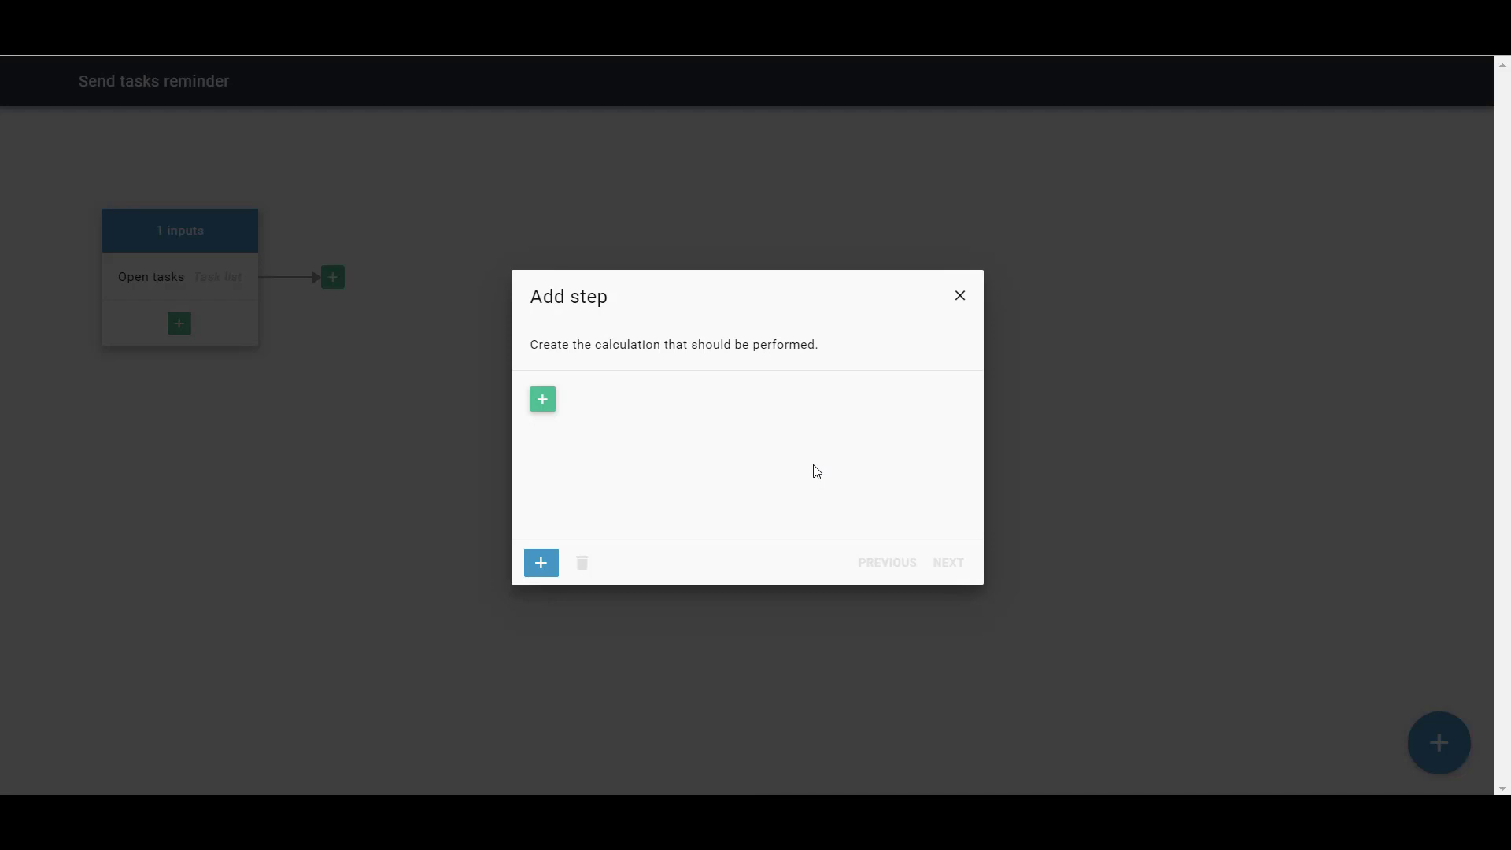
Start the calculation formula with the Count items in list function
{"action": "left_click", "coordinate": [543, 399]}
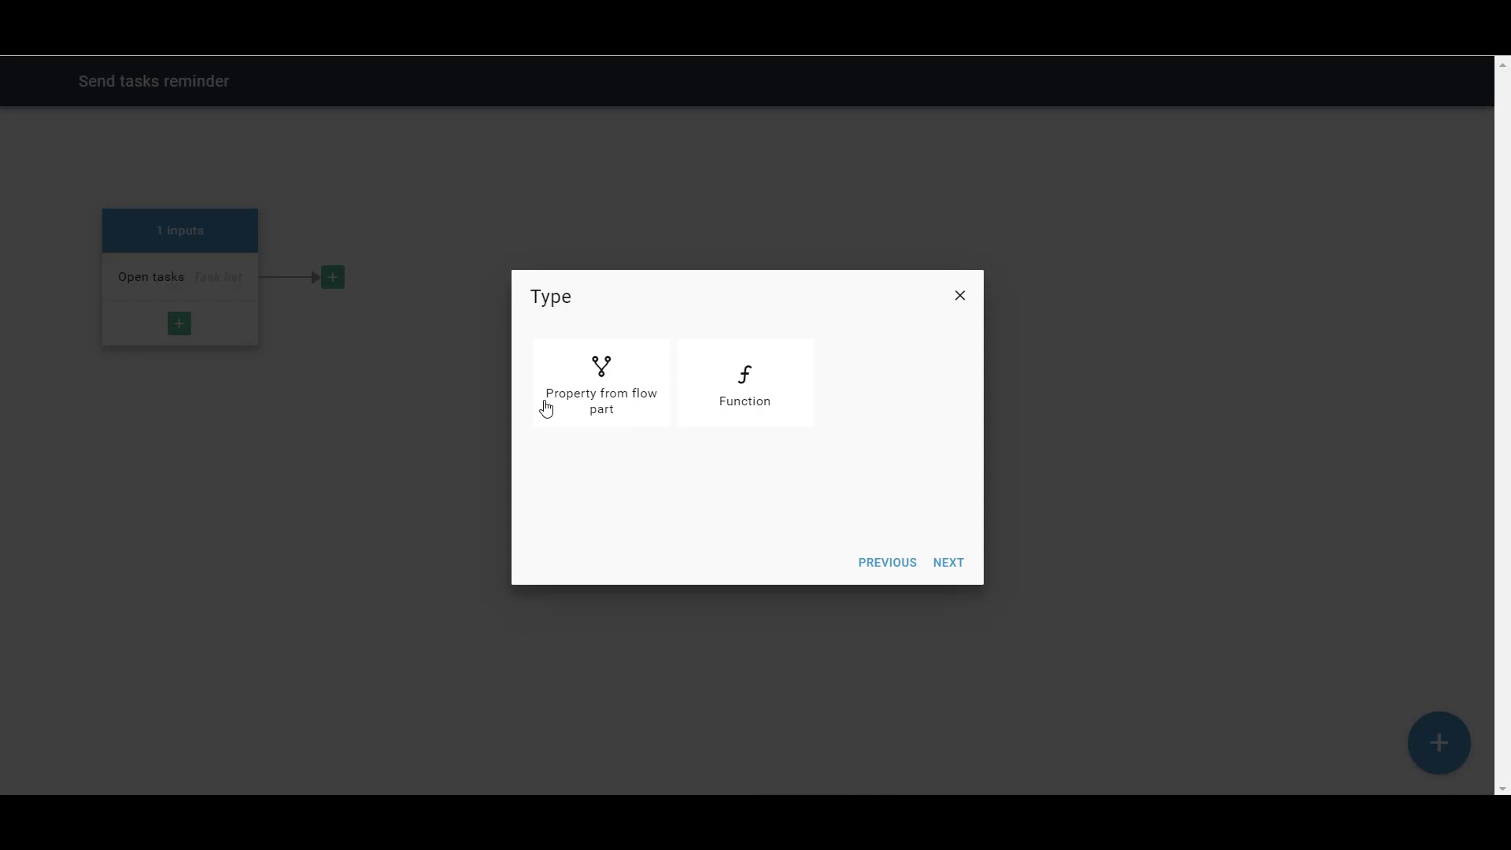
{"action": "left_click", "coordinate": [772, 412]}
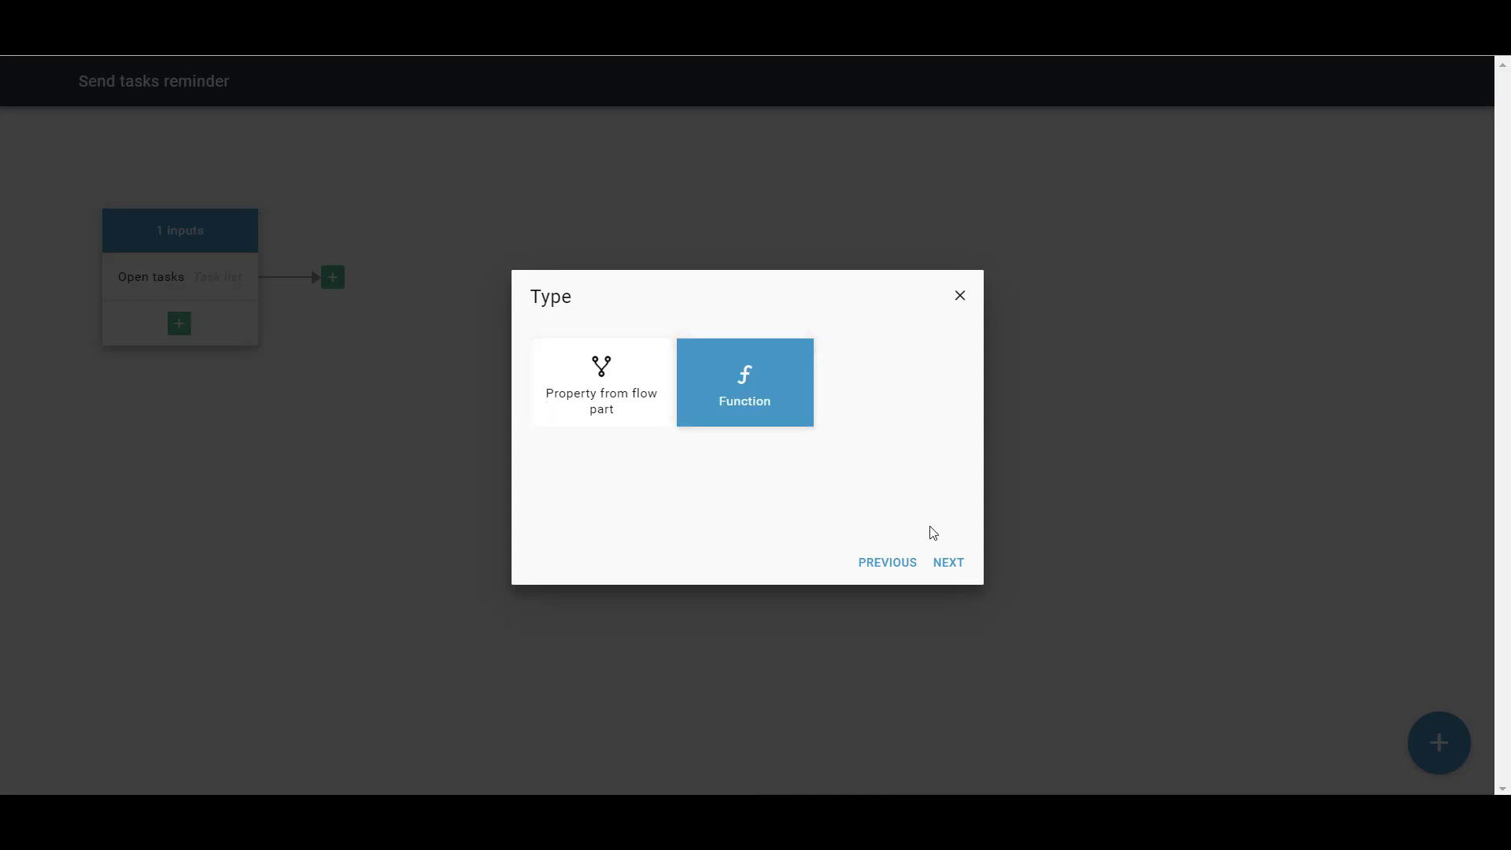
{"action": "left_click", "coordinate": [962, 562]}
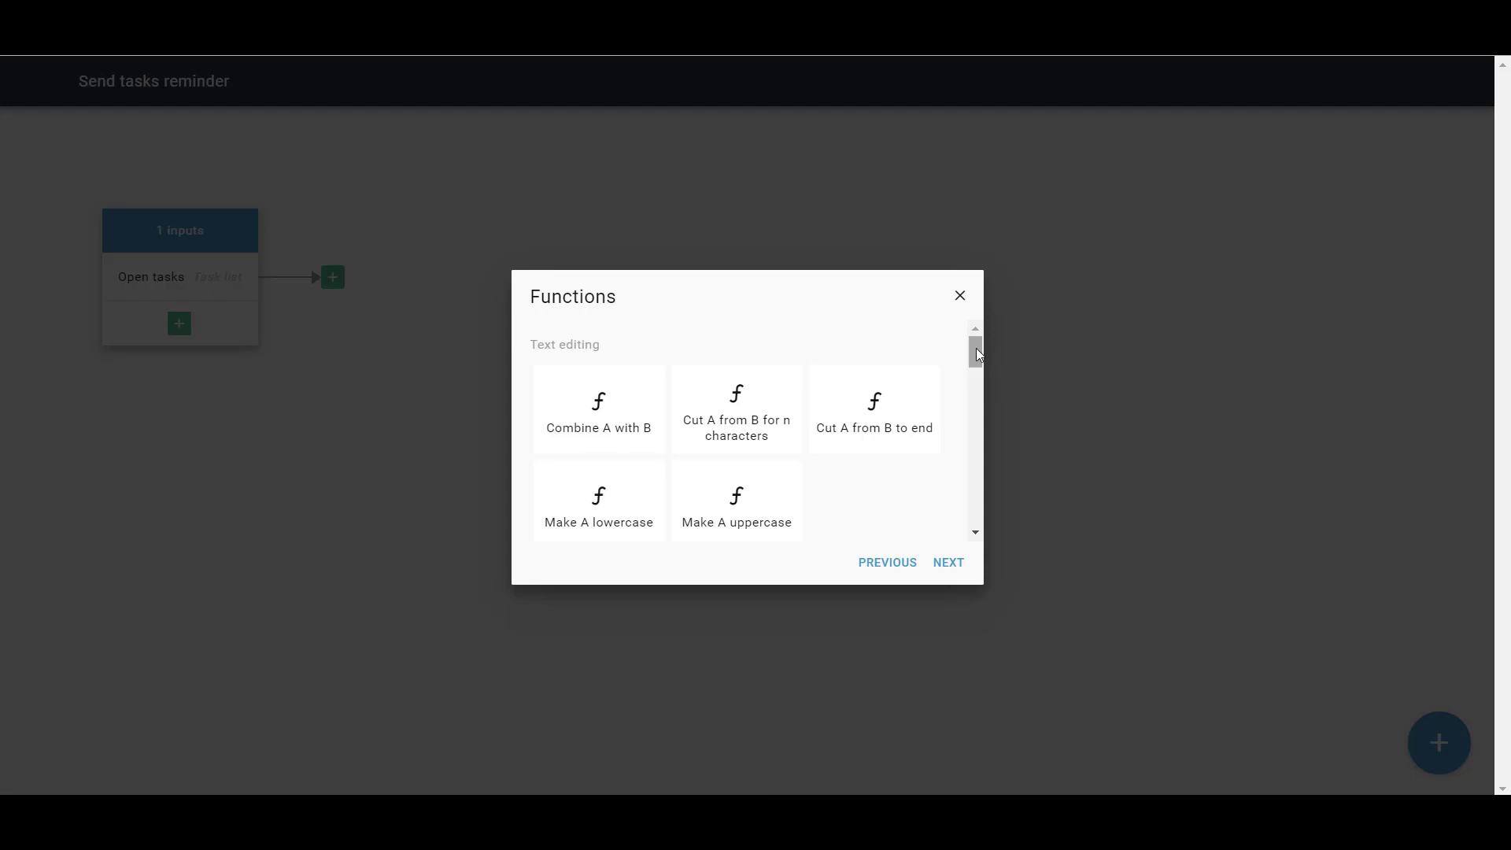
{"action": "left_click_drag", "start_coordinate": [976, 348], "coordinate": [847, 512]}
{"action": "left_click", "coordinate": [645, 513]}
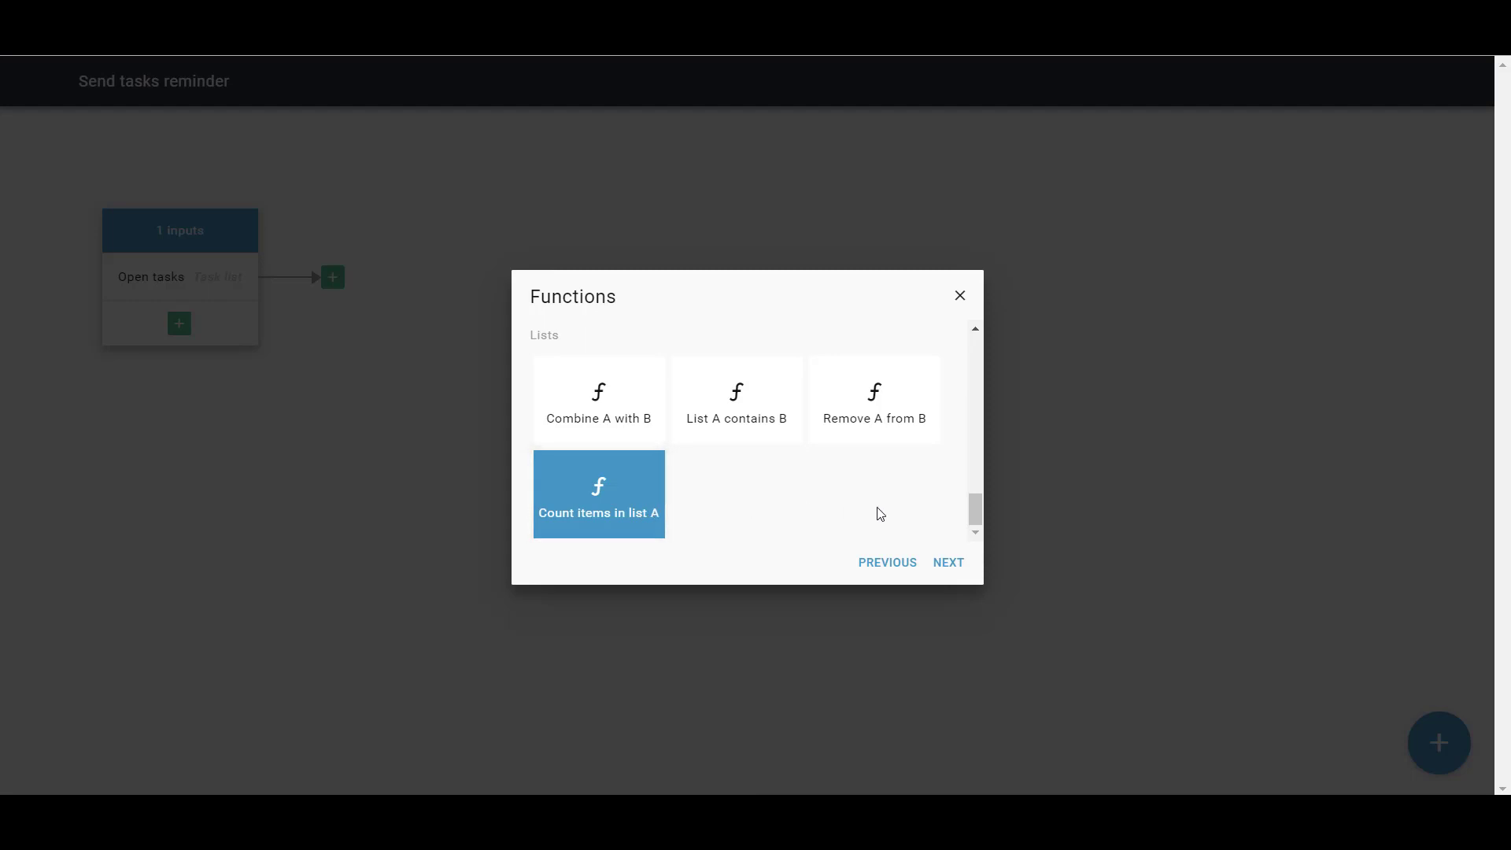
{"action": "left_click", "coordinate": [945, 563]}
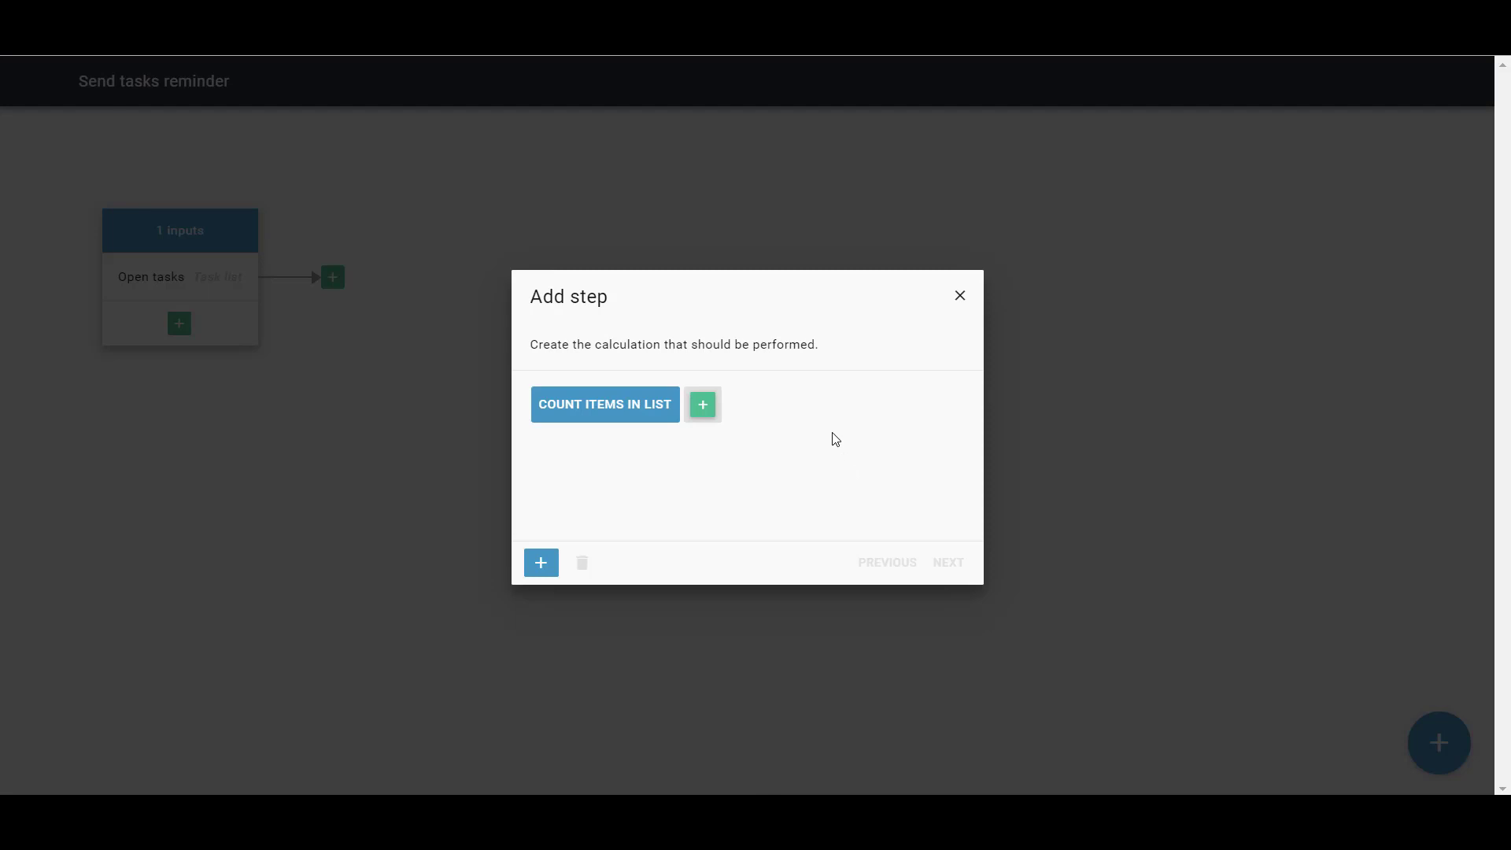
Set the flow part's Open tasks input as the list the count function counts
{"action": "left_click", "coordinate": [702, 415]}
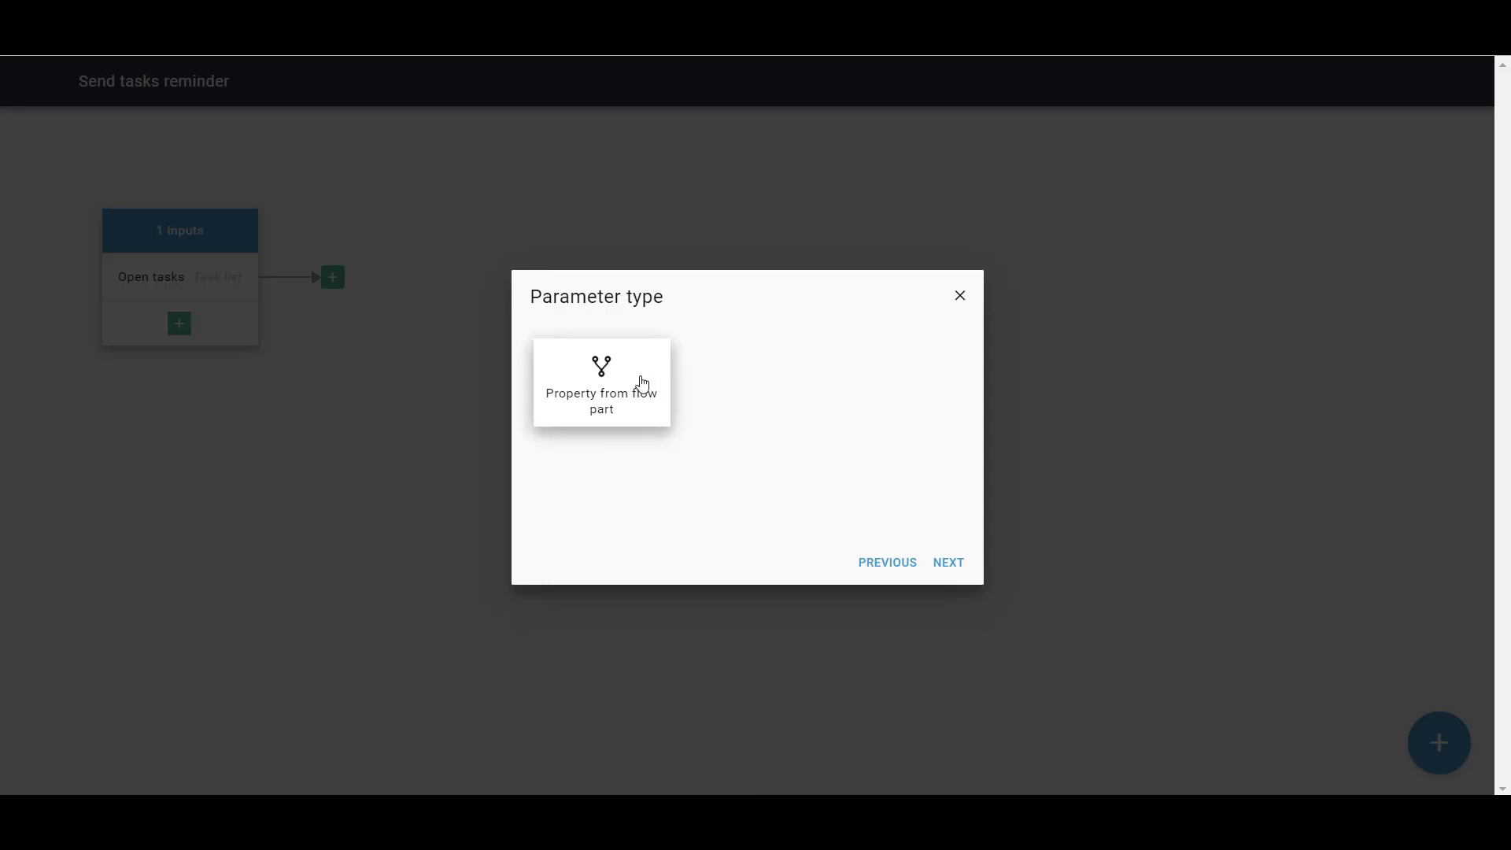
{"action": "left_click", "coordinate": [618, 385]}
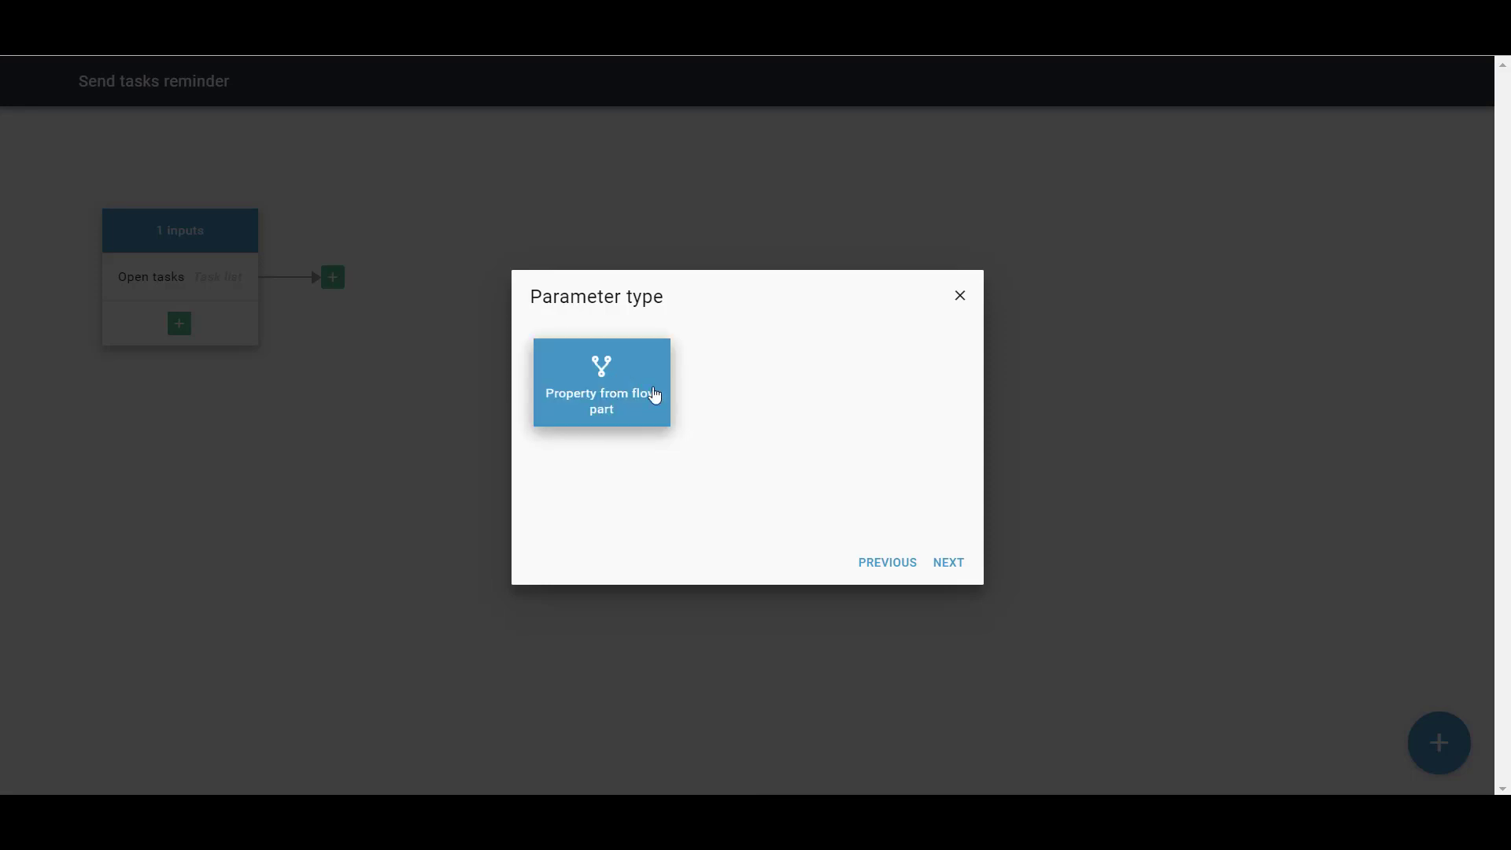
{"action": "left_click", "coordinate": [949, 562]}
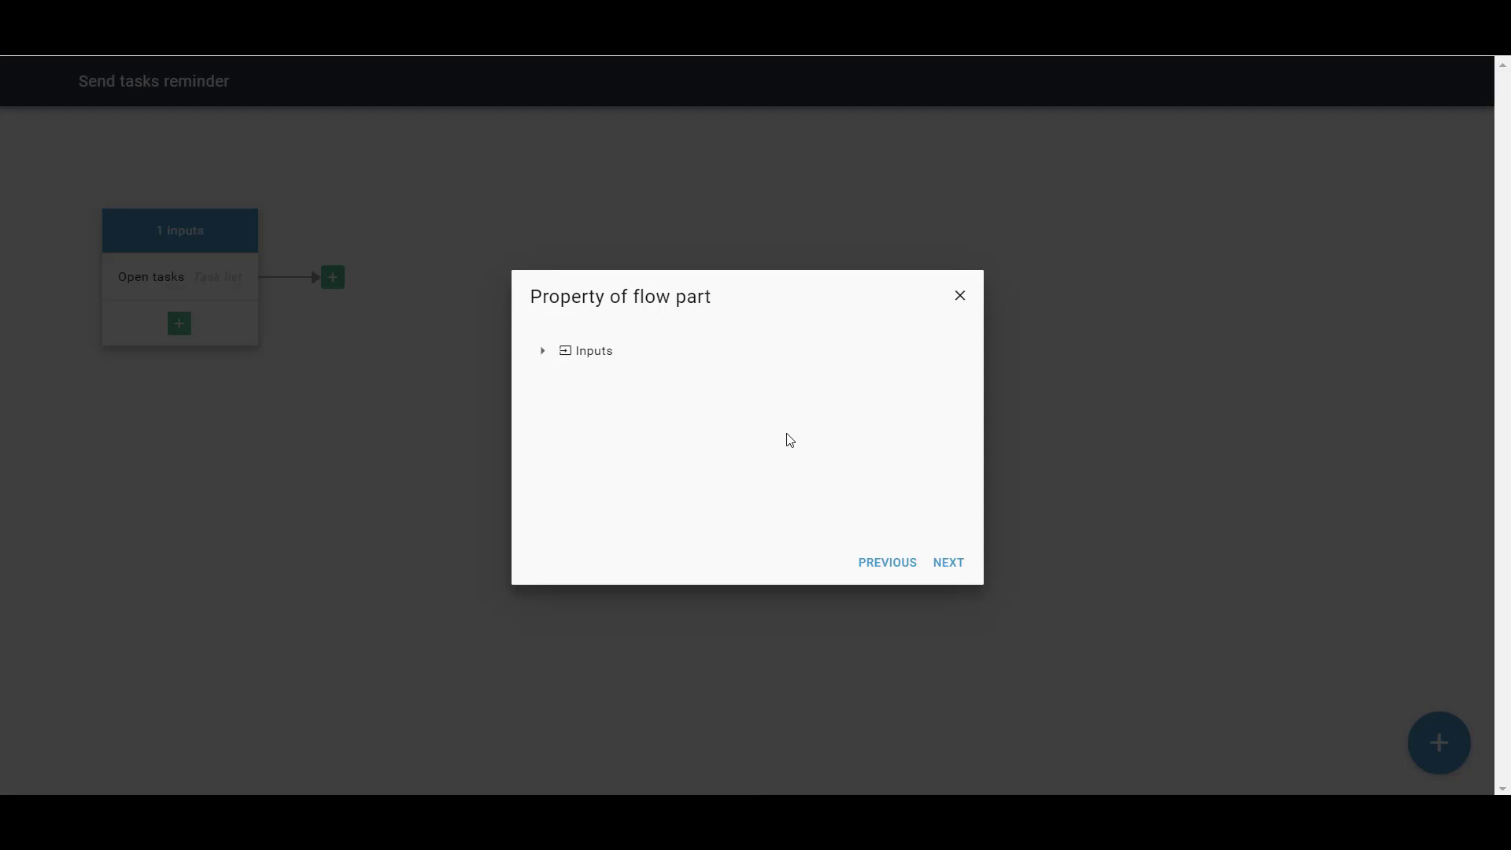
{"action": "left_click", "coordinate": [543, 351]}
{"action": "left_click", "coordinate": [570, 380]}
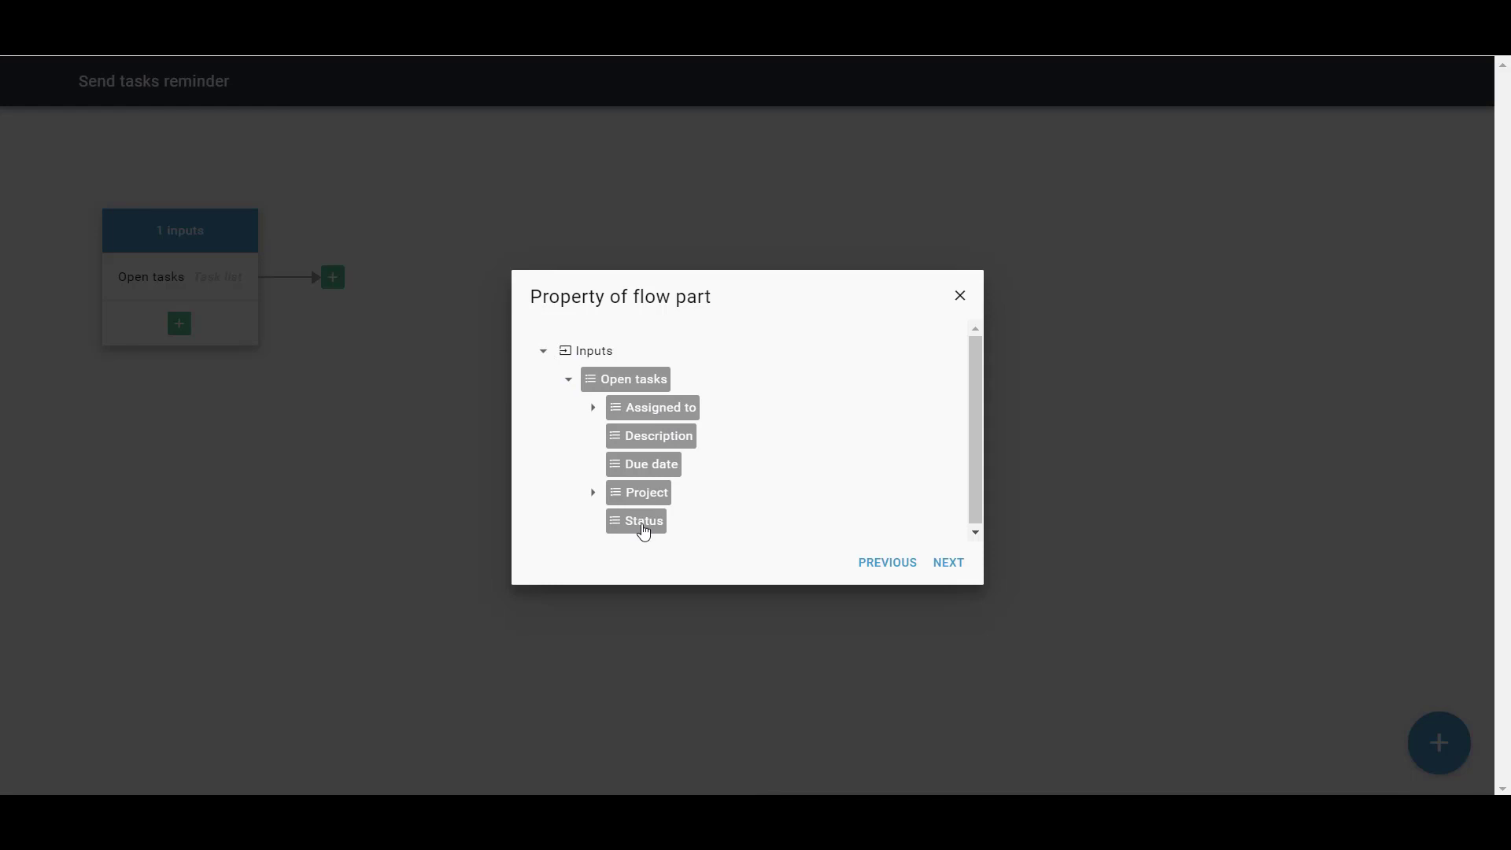
{"action": "left_click", "coordinate": [649, 387]}
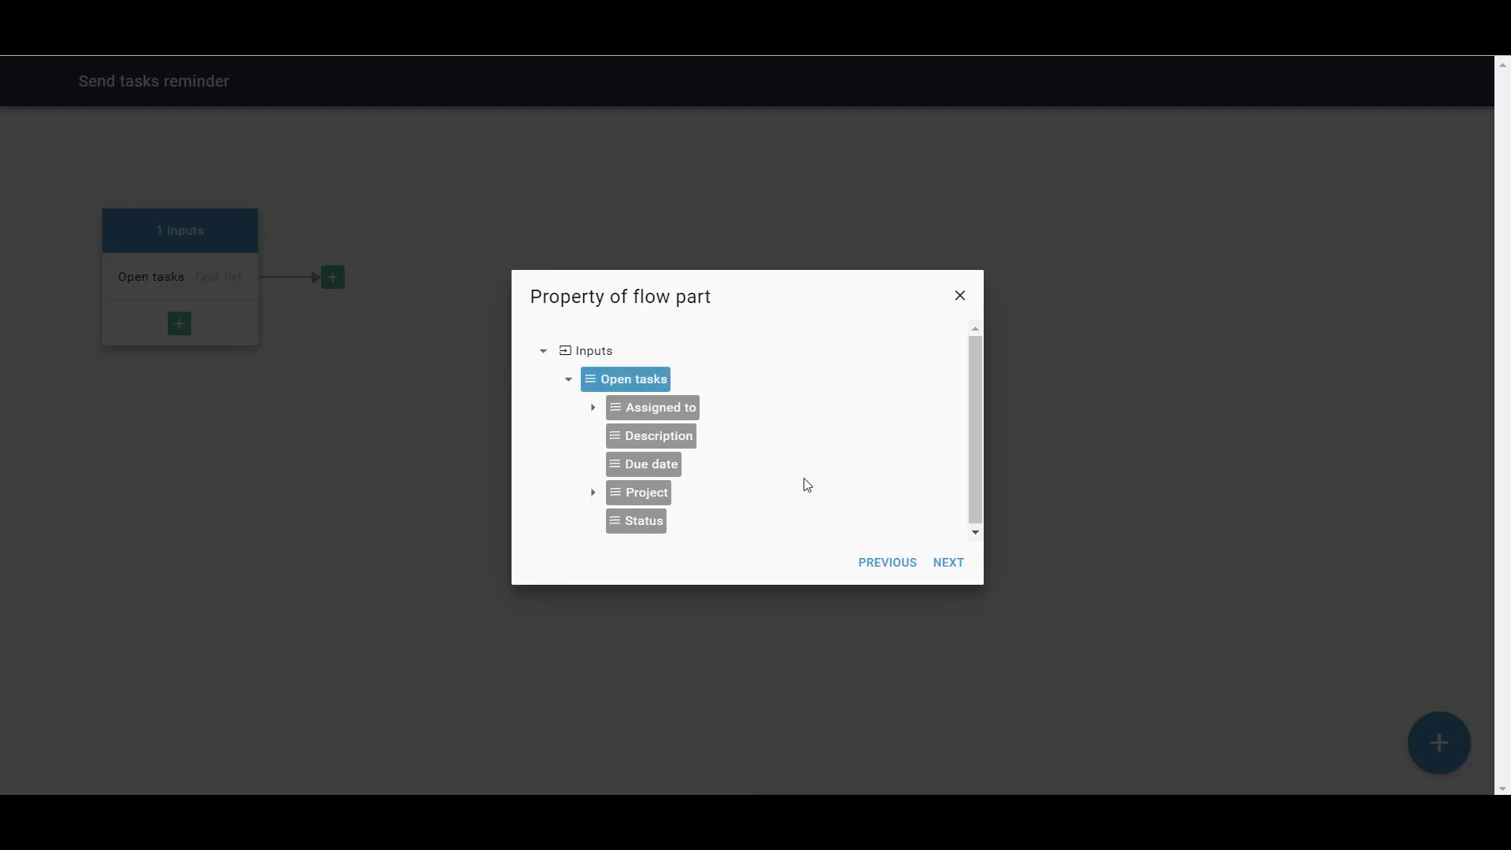
{"action": "left_click", "coordinate": [953, 566]}
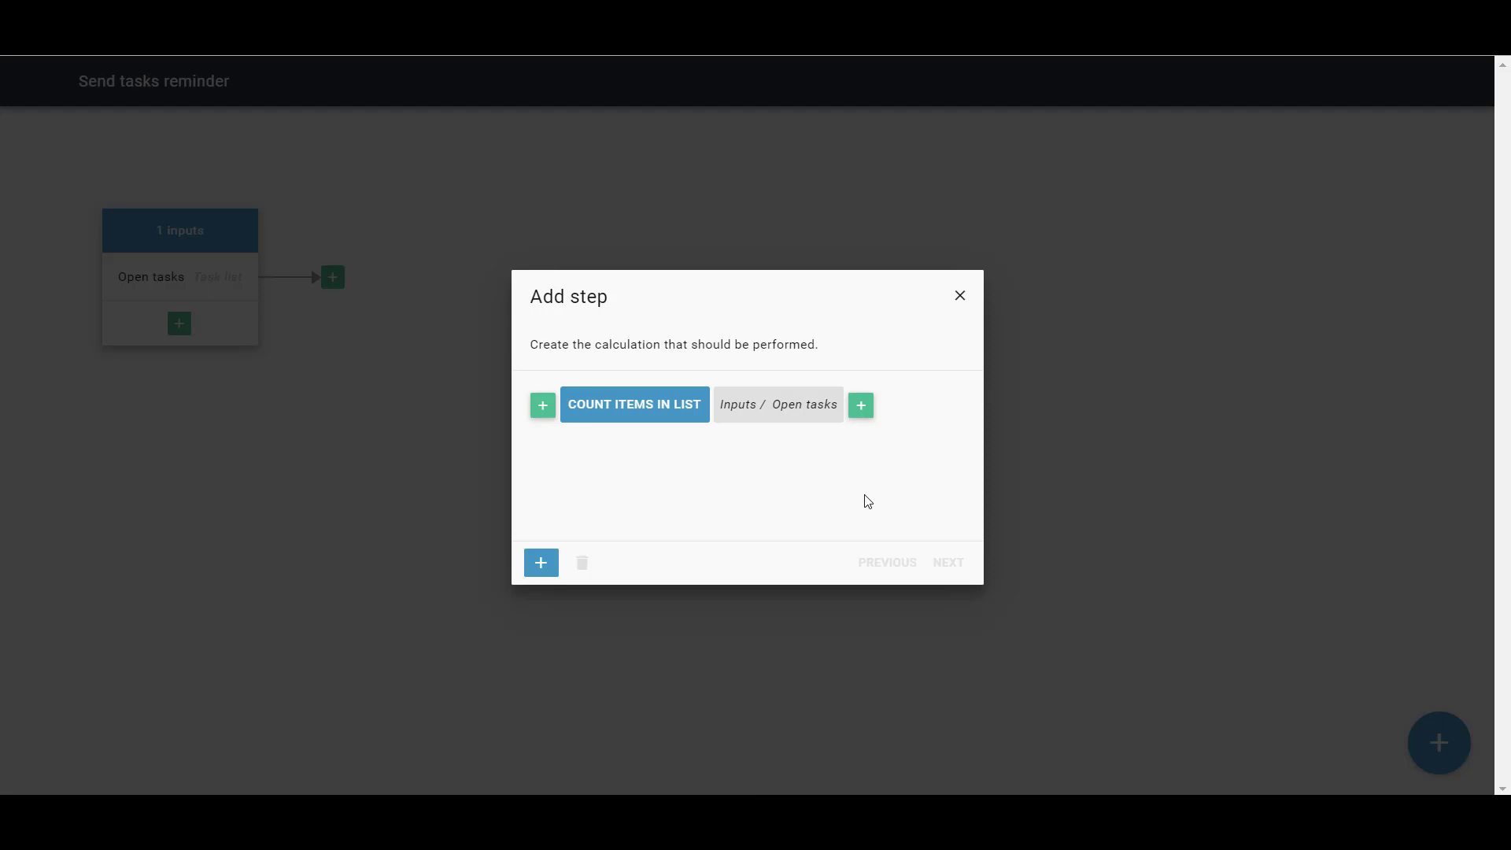
Name the calculation step 'Number of open tasks' and save it
{"action": "left_click", "coordinate": [529, 565]}
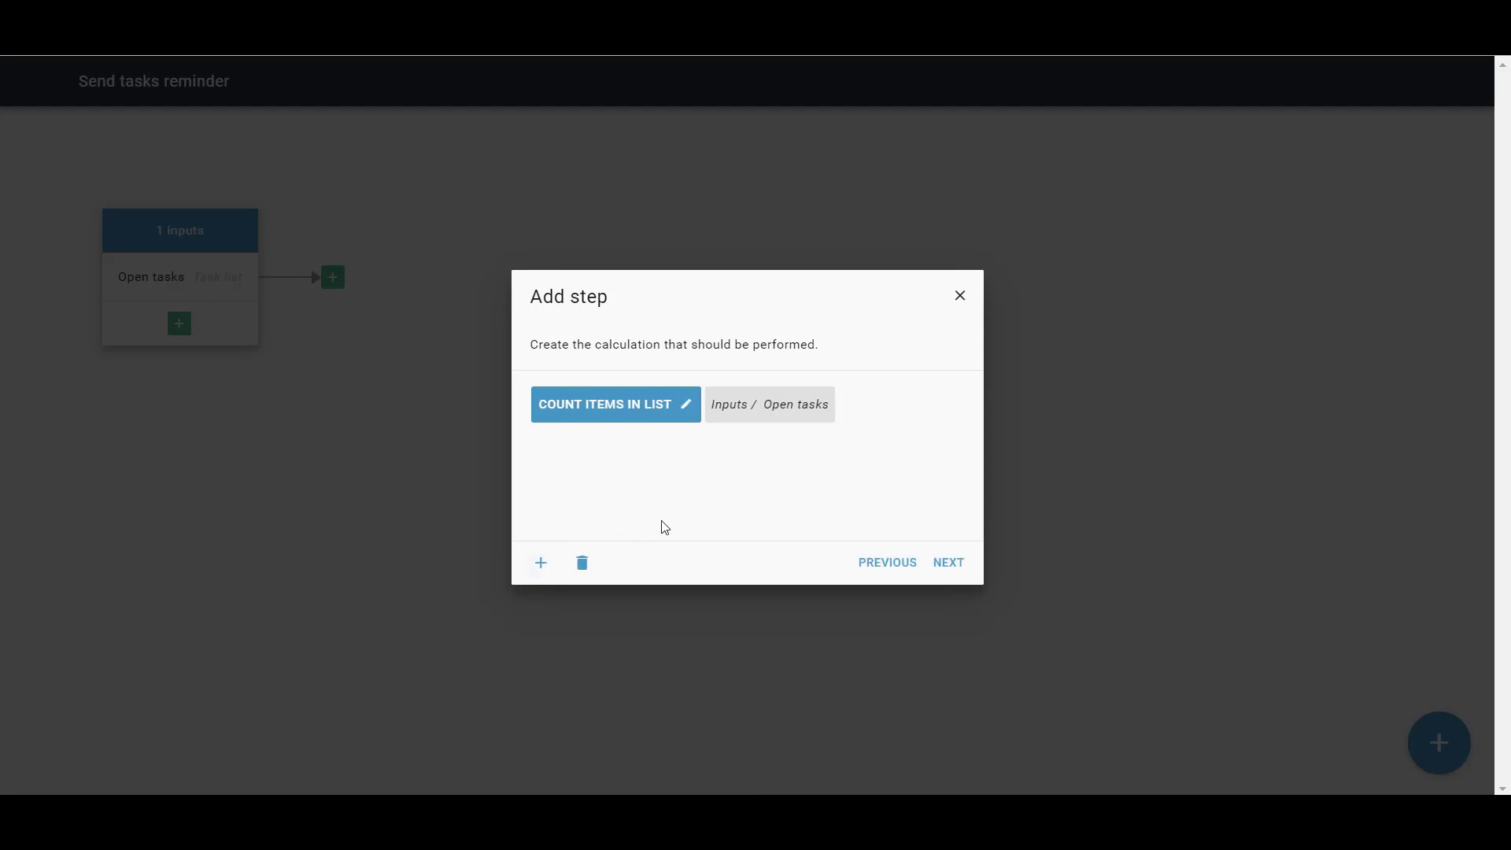
{"action": "left_click", "coordinate": [946, 567]}
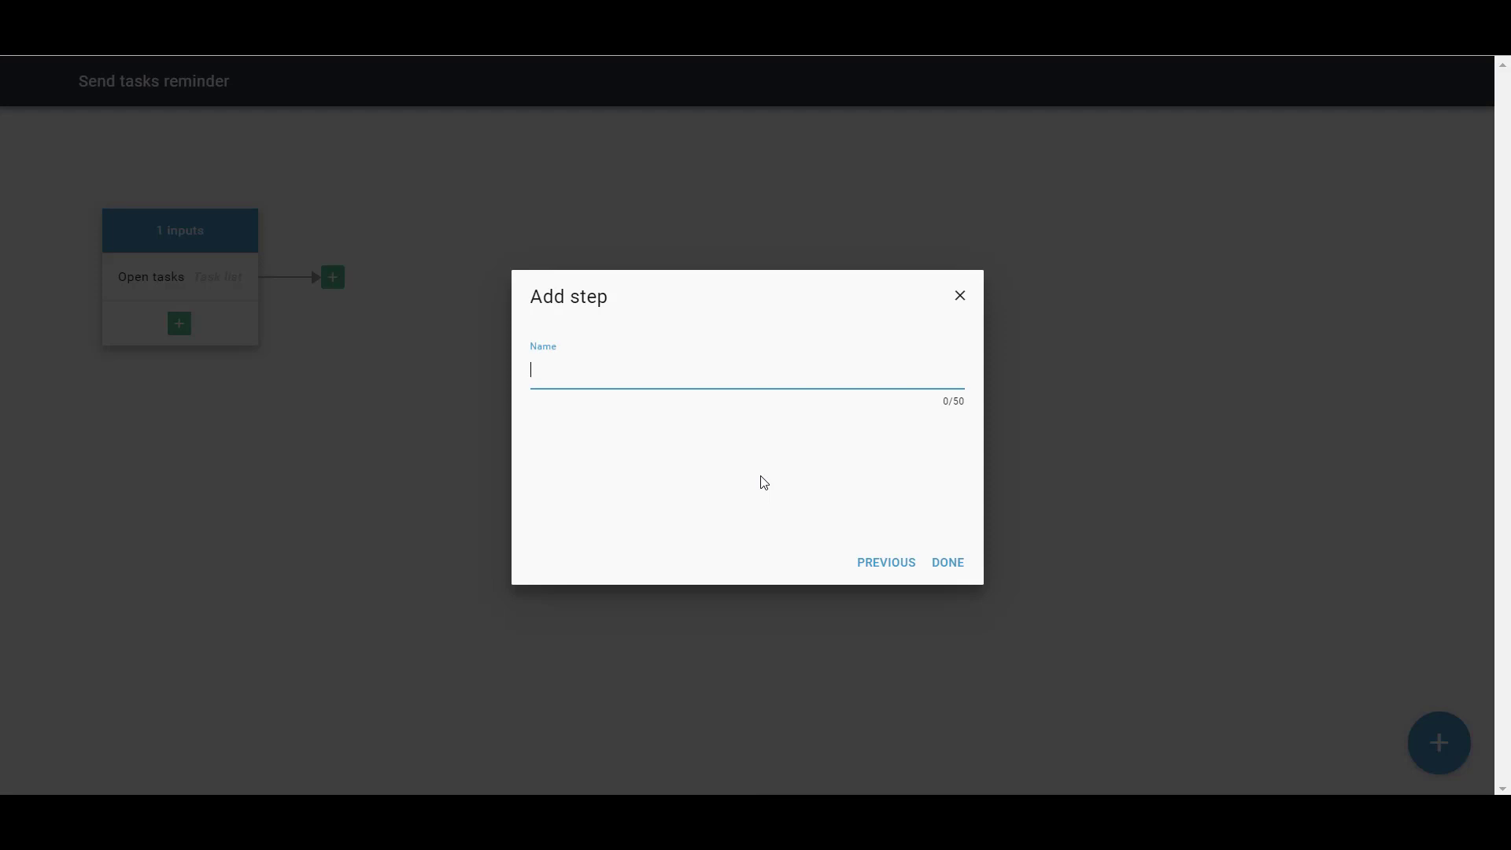
{"action": "type", "text": "Number of open tasks"}
{"action": "left_click", "coordinate": [956, 569]}
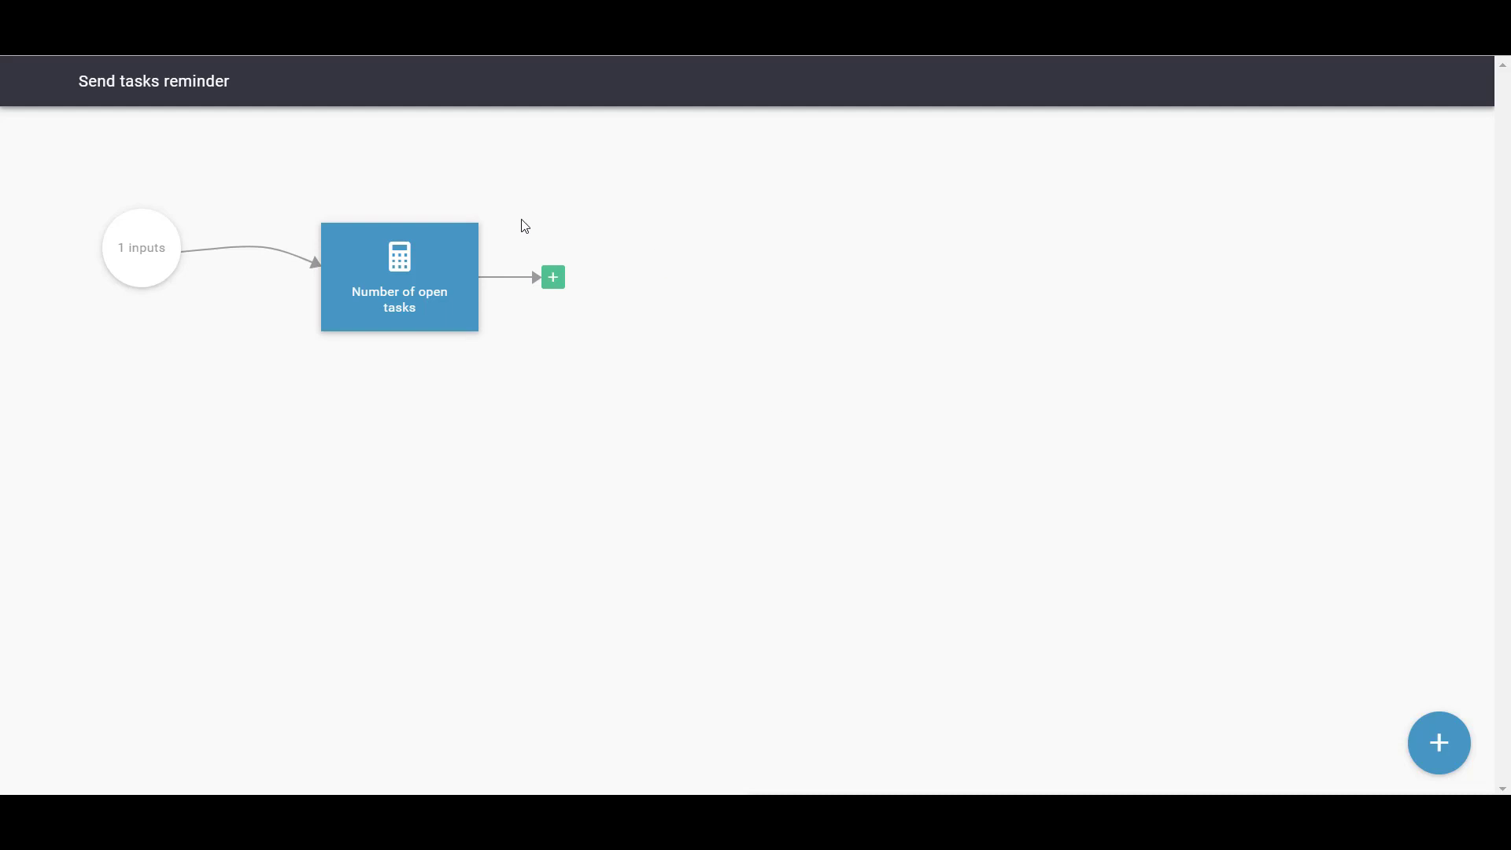
Add a new Decision step after Number of open tasks
{"action": "left_click", "coordinate": [552, 280]}
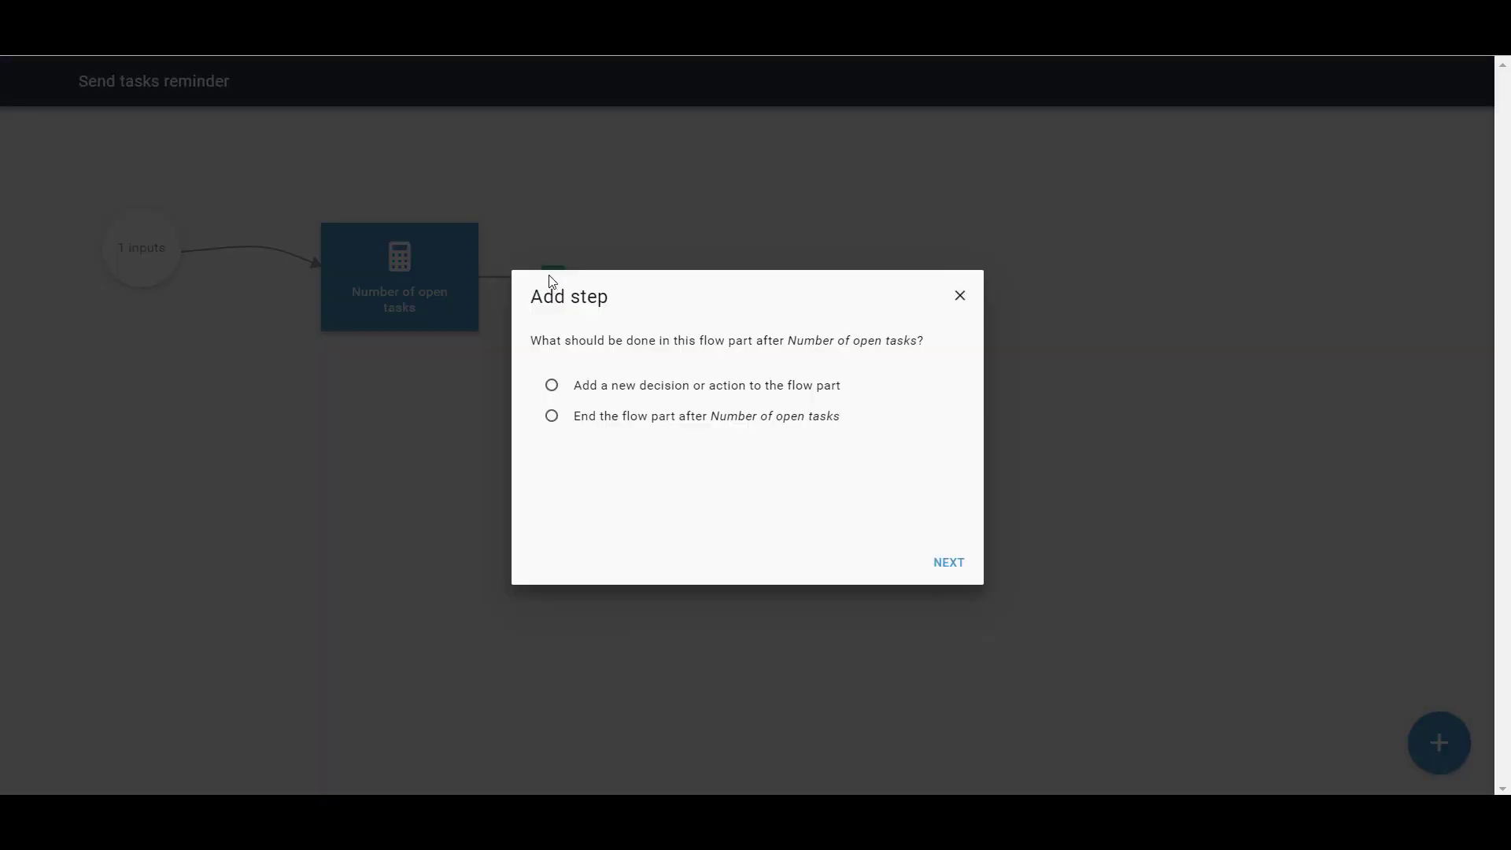
{"action": "left_click", "coordinate": [627, 395]}
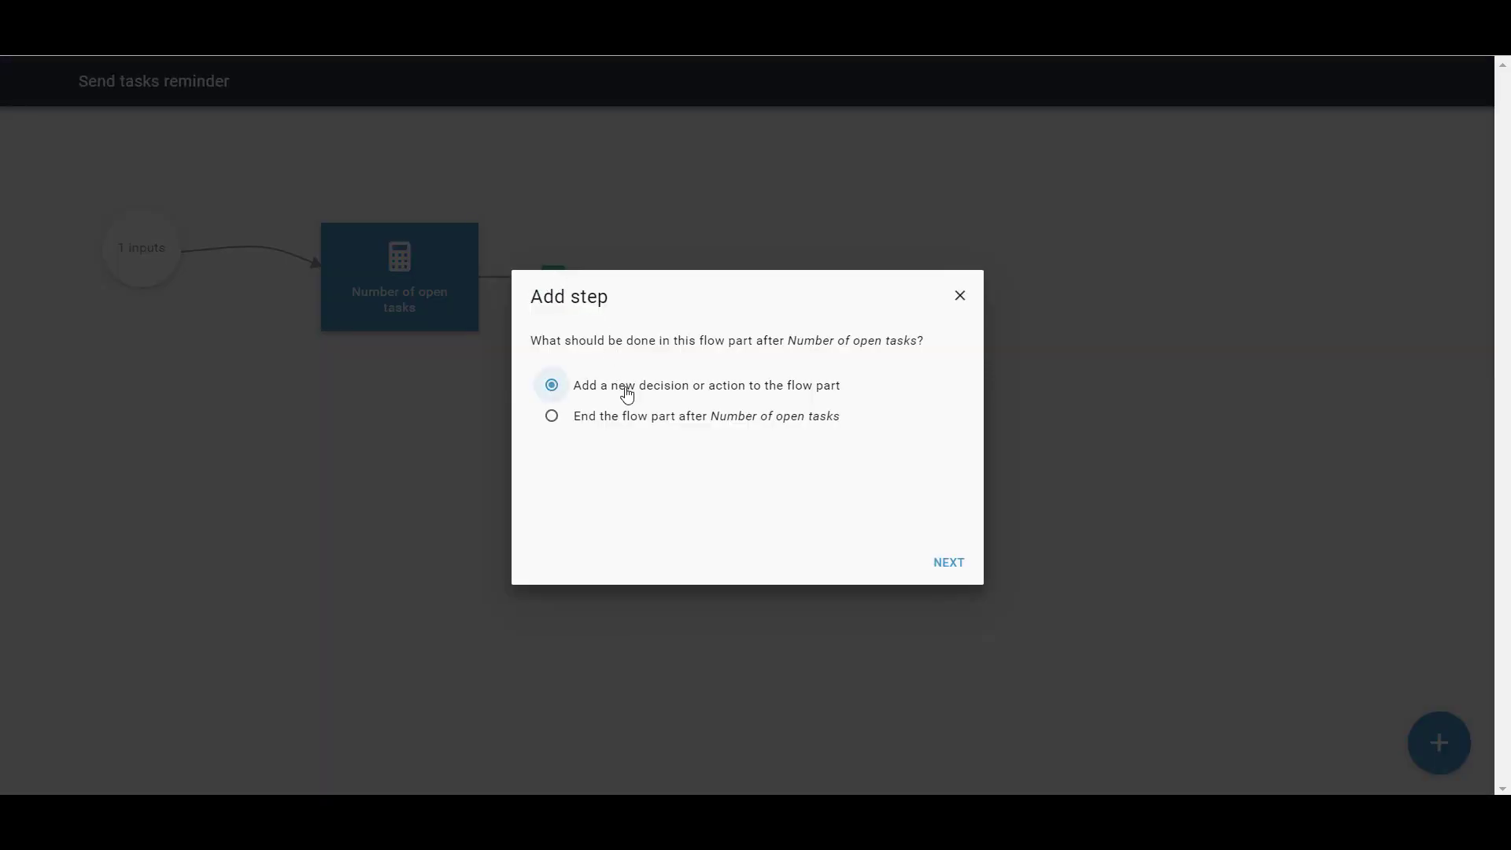
{"action": "left_click", "coordinate": [947, 561]}
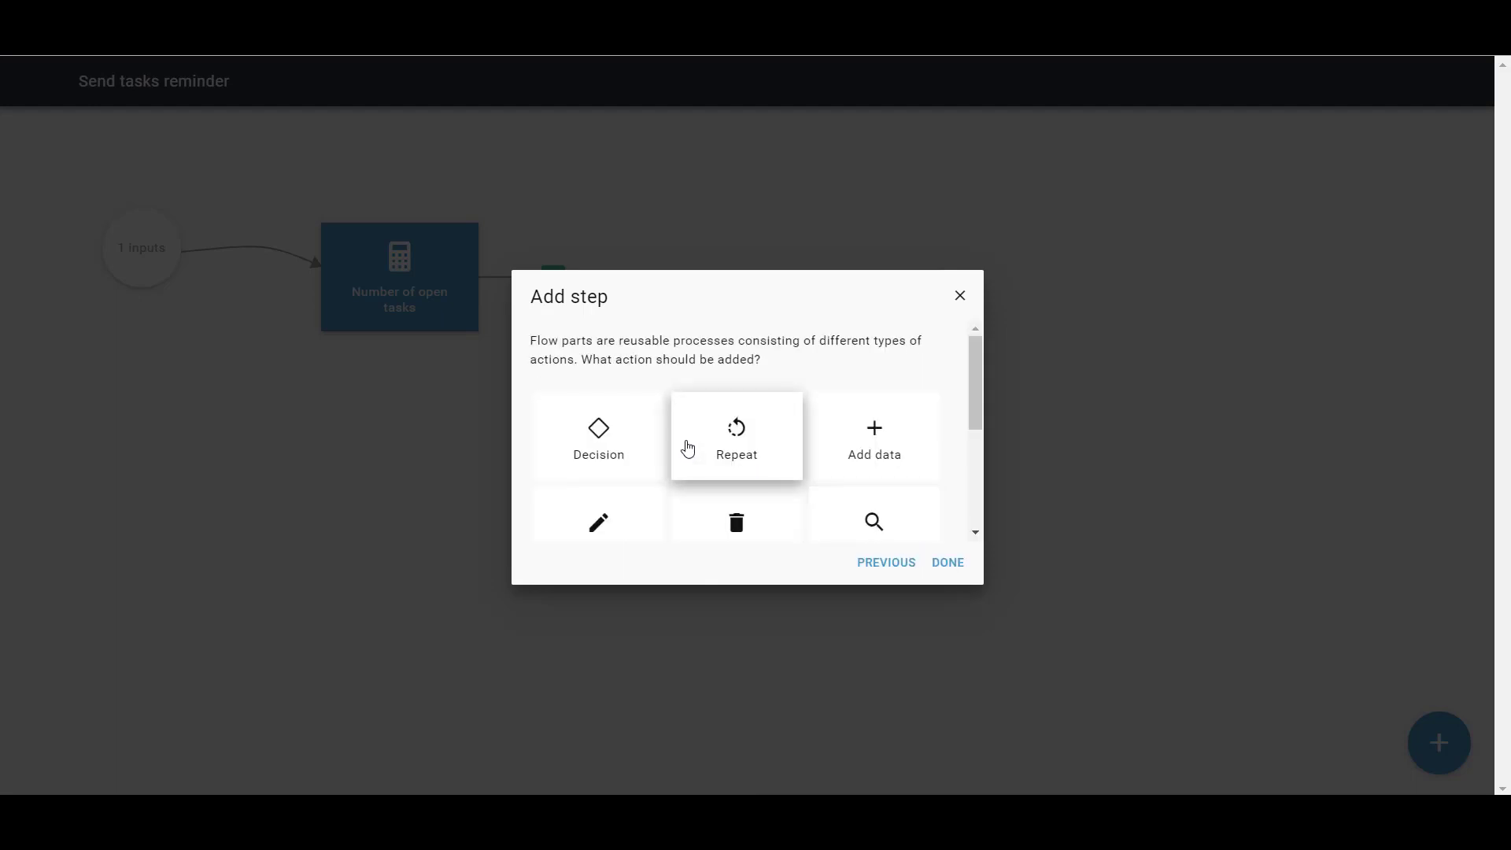
{"action": "left_click", "coordinate": [625, 452]}
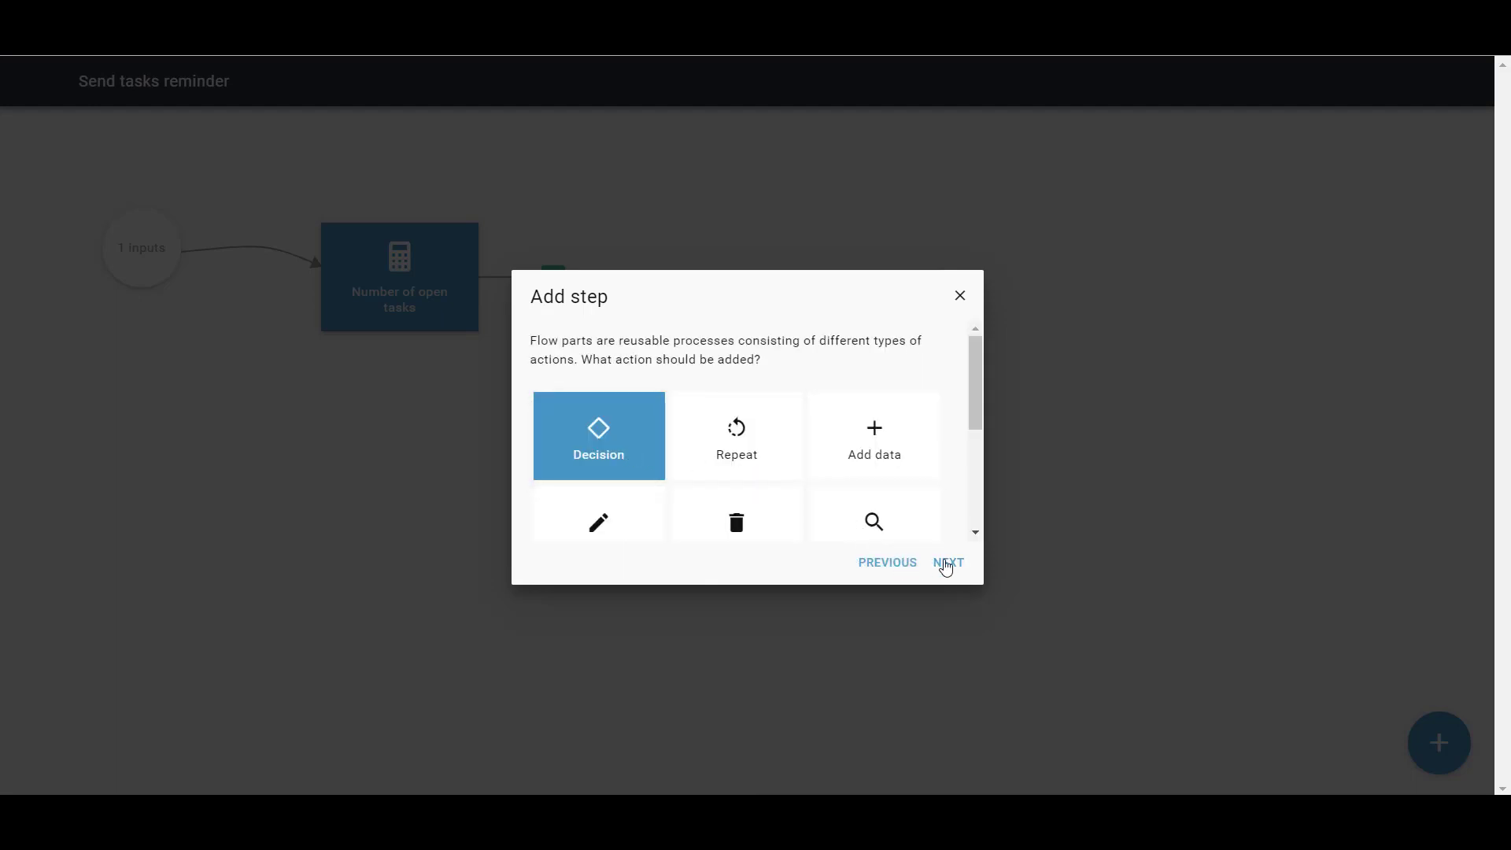
{"action": "left_click", "coordinate": [947, 562]}
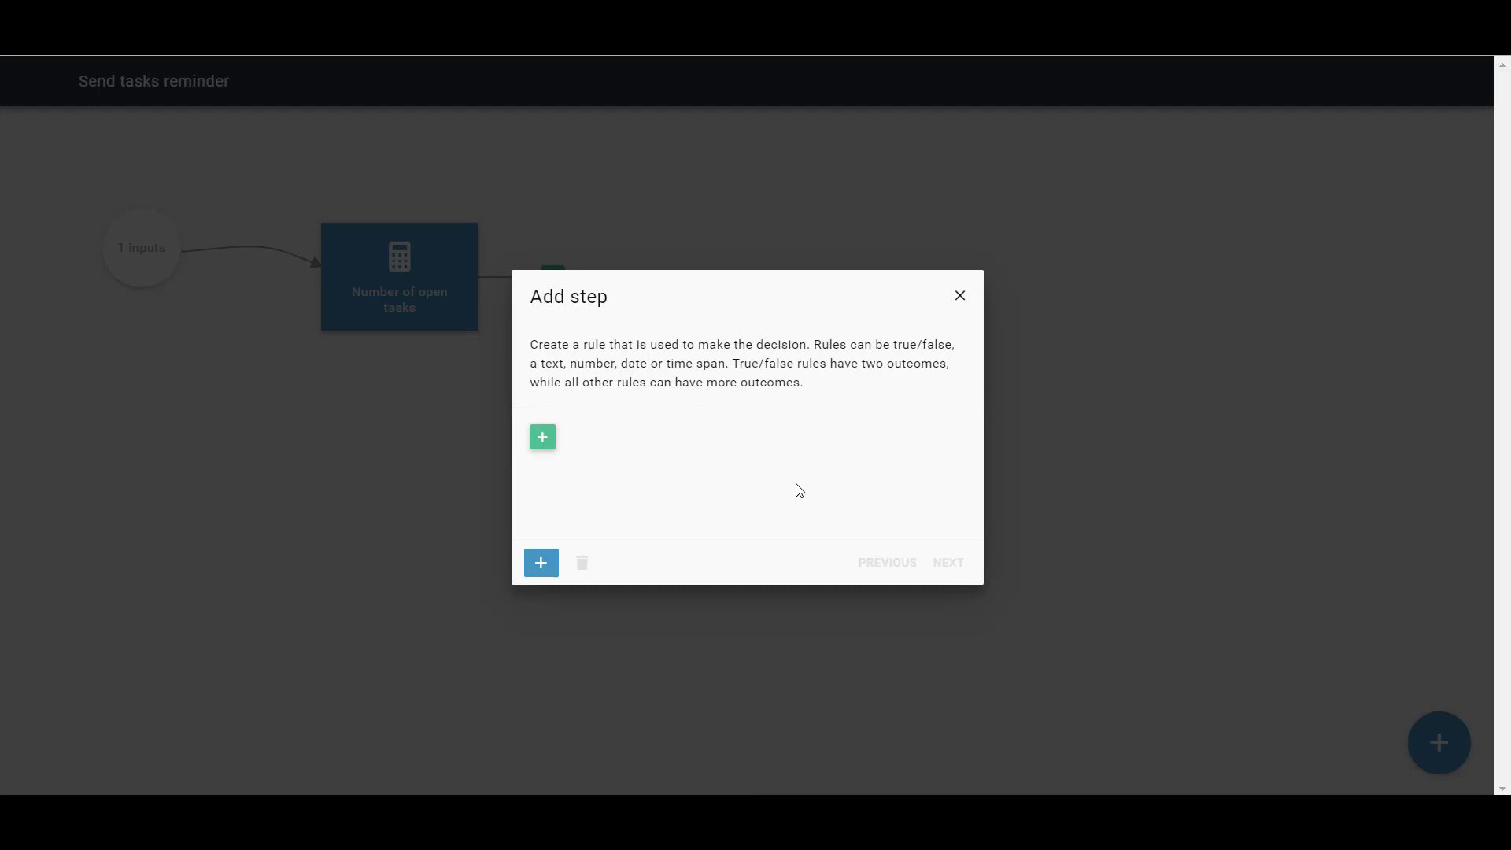
Start the rule with the Number of open tasks property followed by a Greater than comparison
{"action": "left_click", "coordinate": [545, 441]}
{"action": "left_click", "coordinate": [579, 424]}
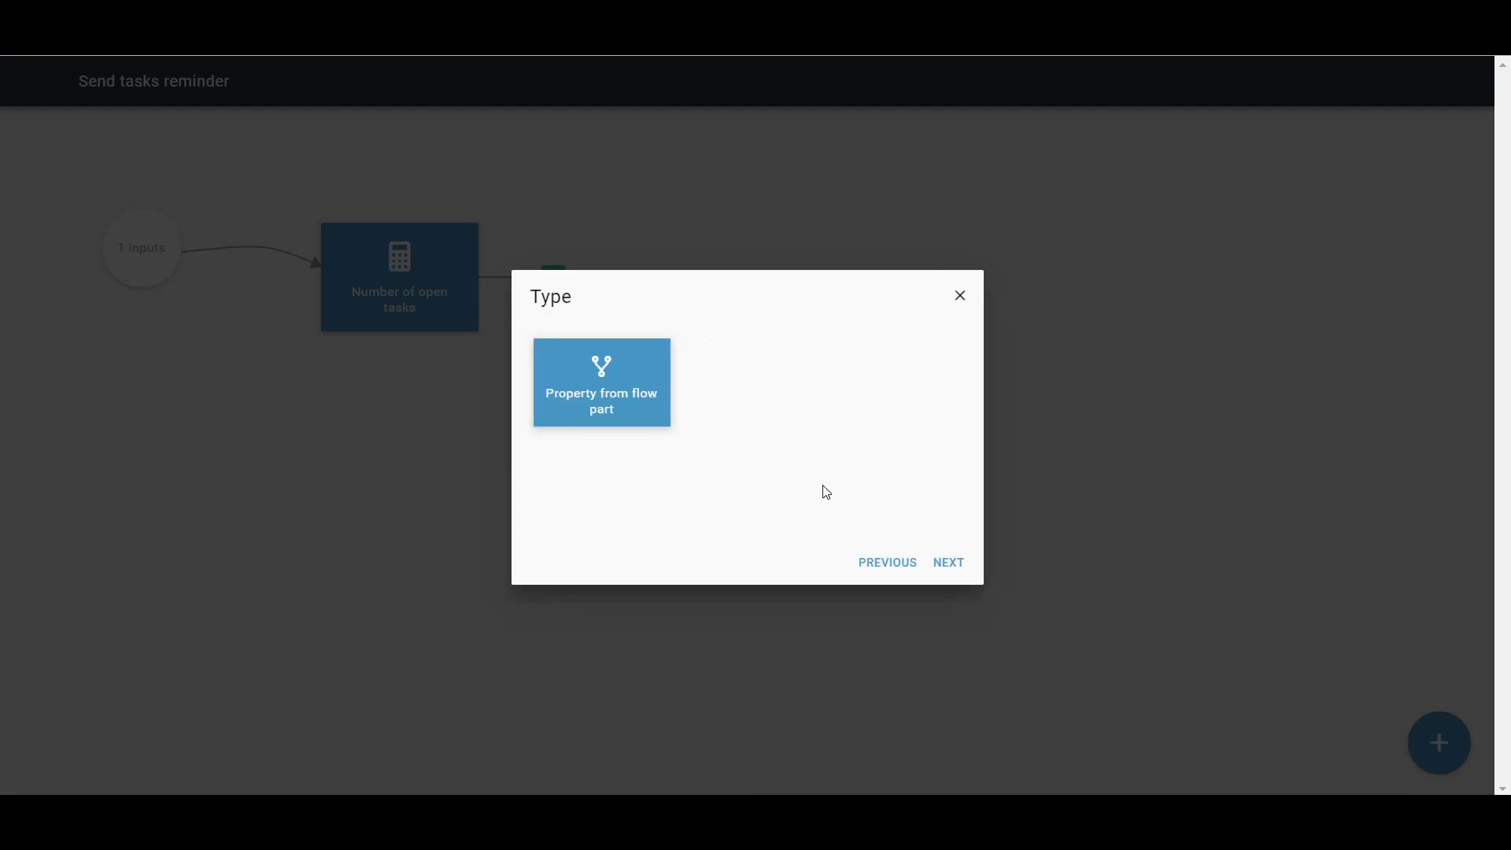
{"action": "left_click", "coordinate": [947, 564]}
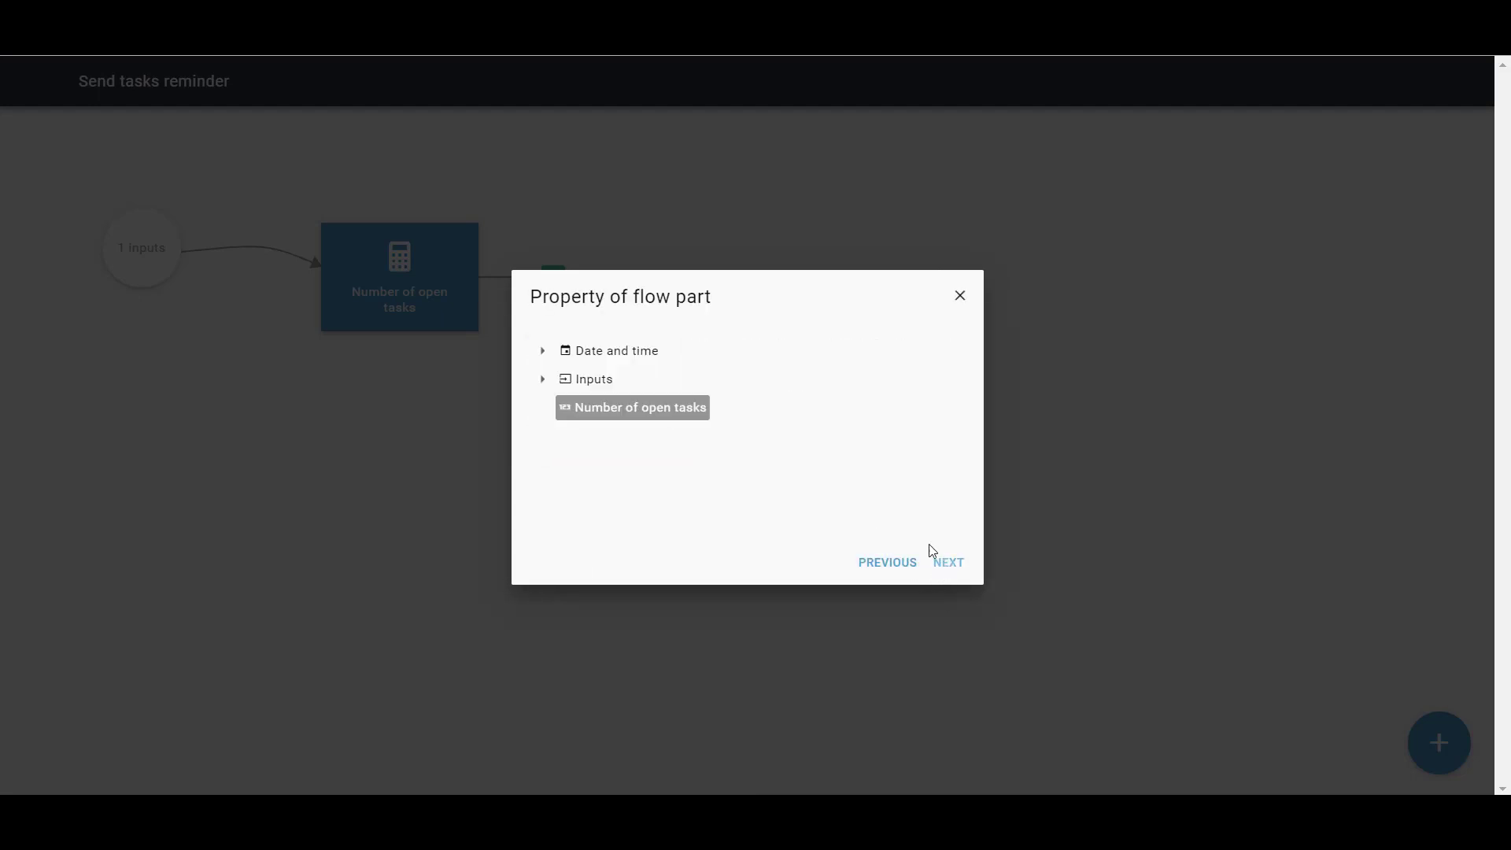
{"action": "left_click", "coordinate": [630, 419]}
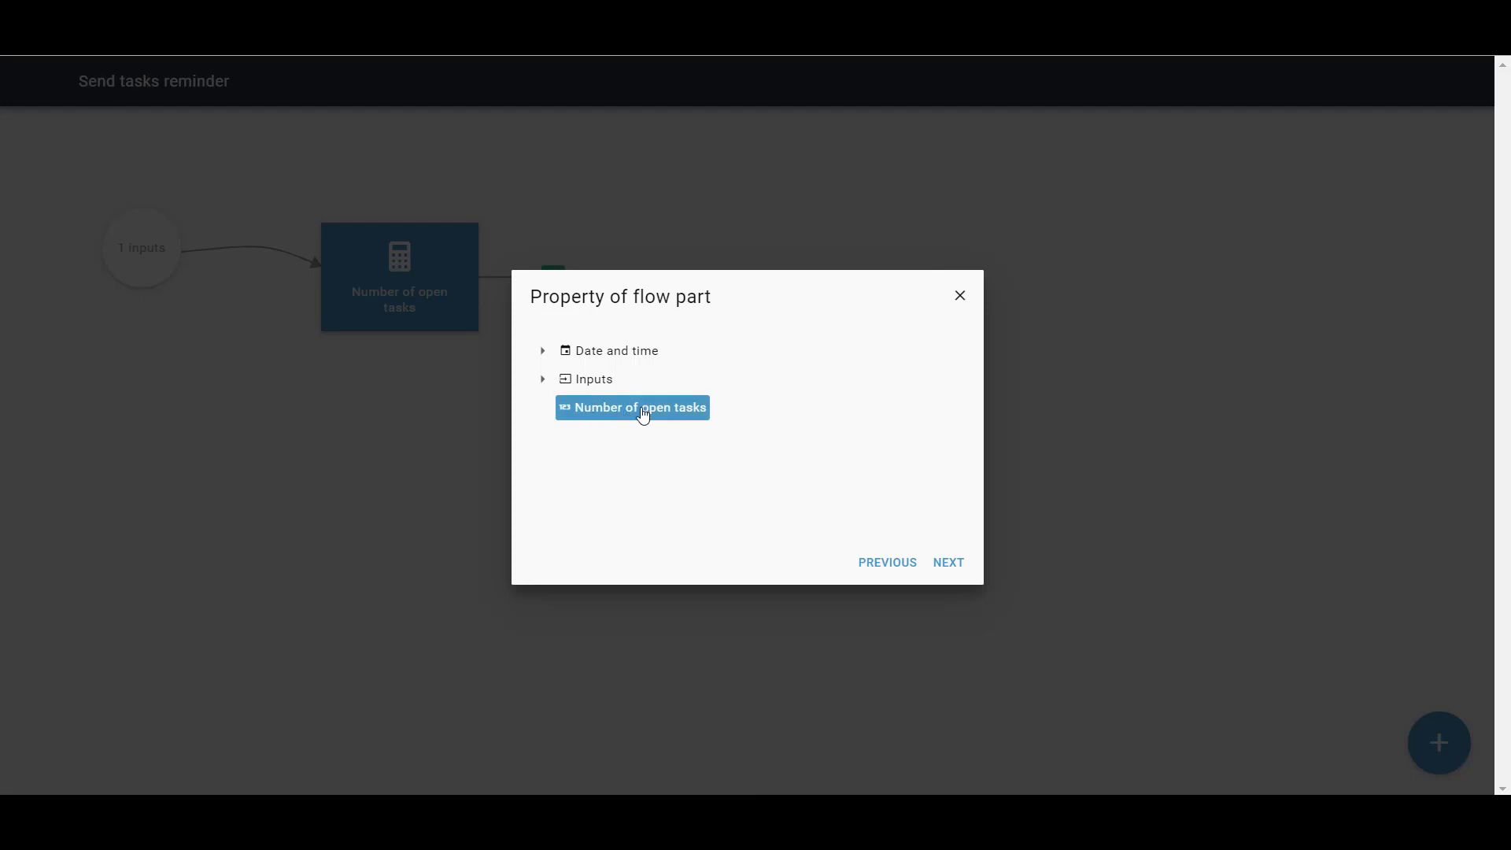
{"action": "left_click", "coordinate": [947, 564]}
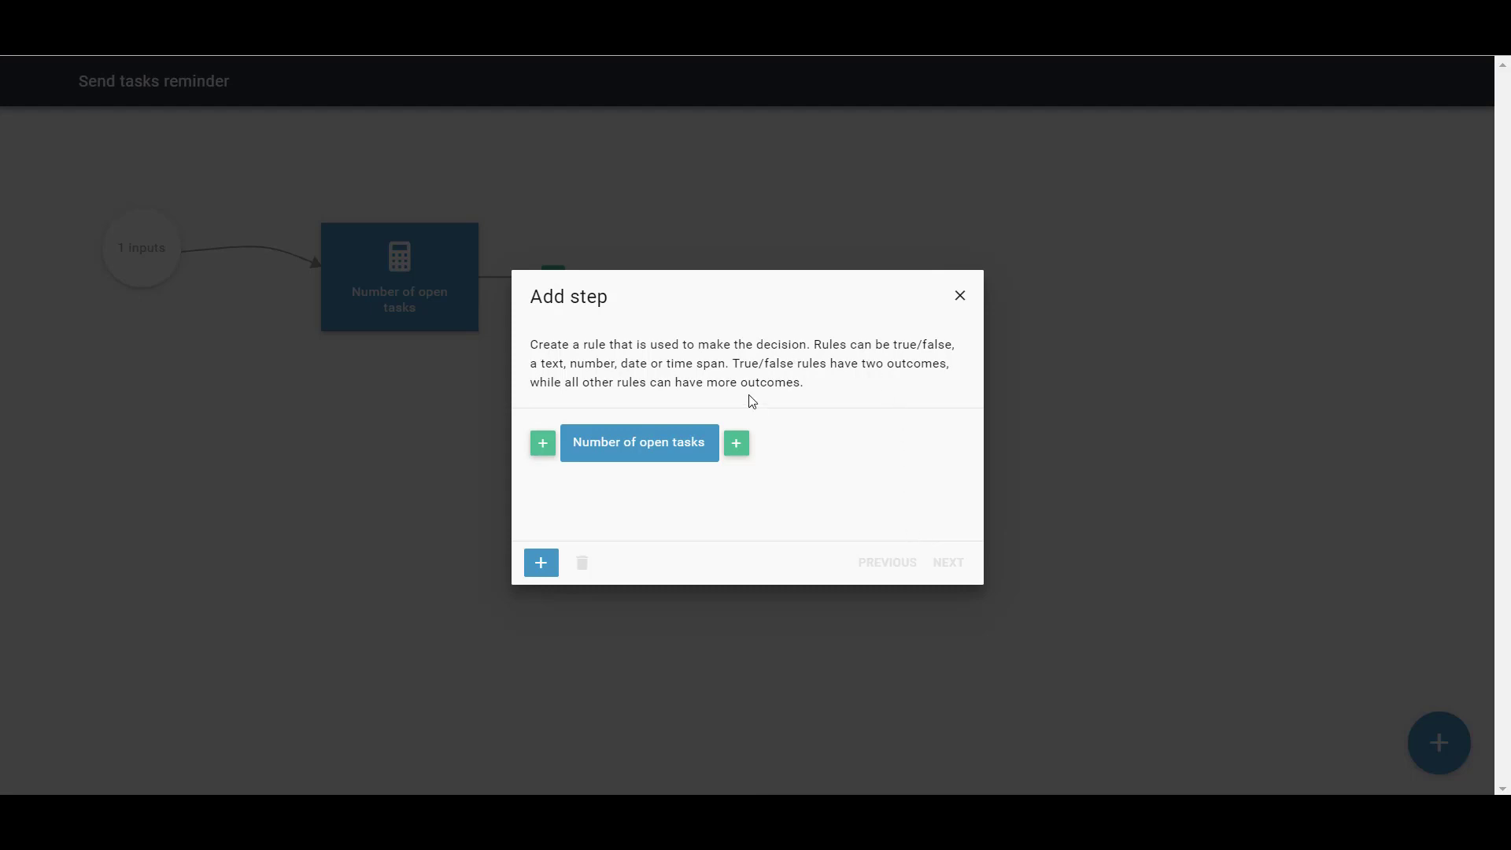
{"action": "left_click", "coordinate": [737, 445]}
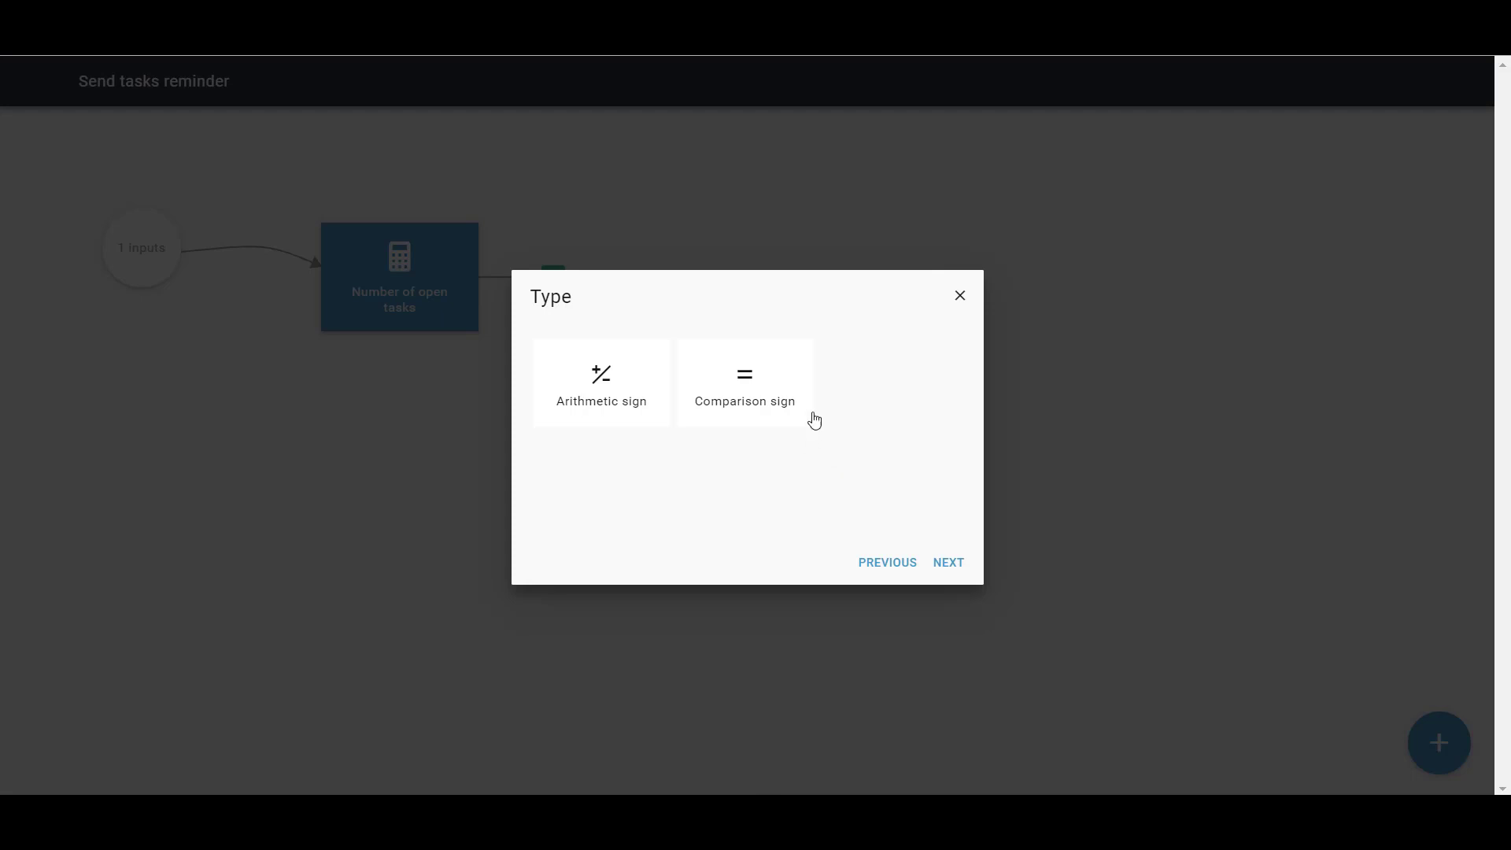
{"action": "left_click", "coordinate": [743, 376]}
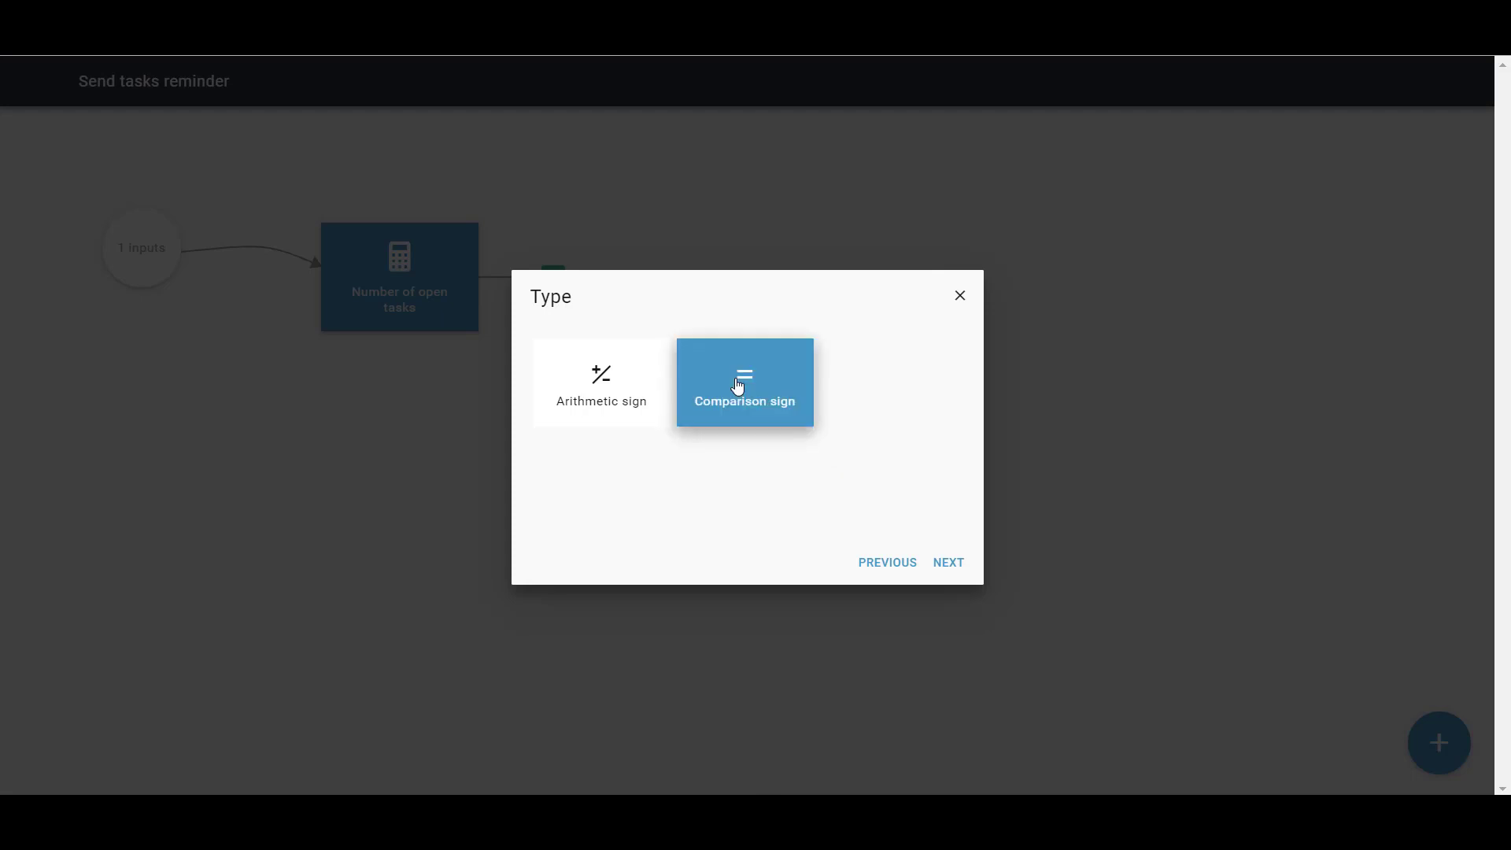
{"action": "left_click", "coordinate": [943, 564]}
{"action": "left_click", "coordinate": [660, 516]}
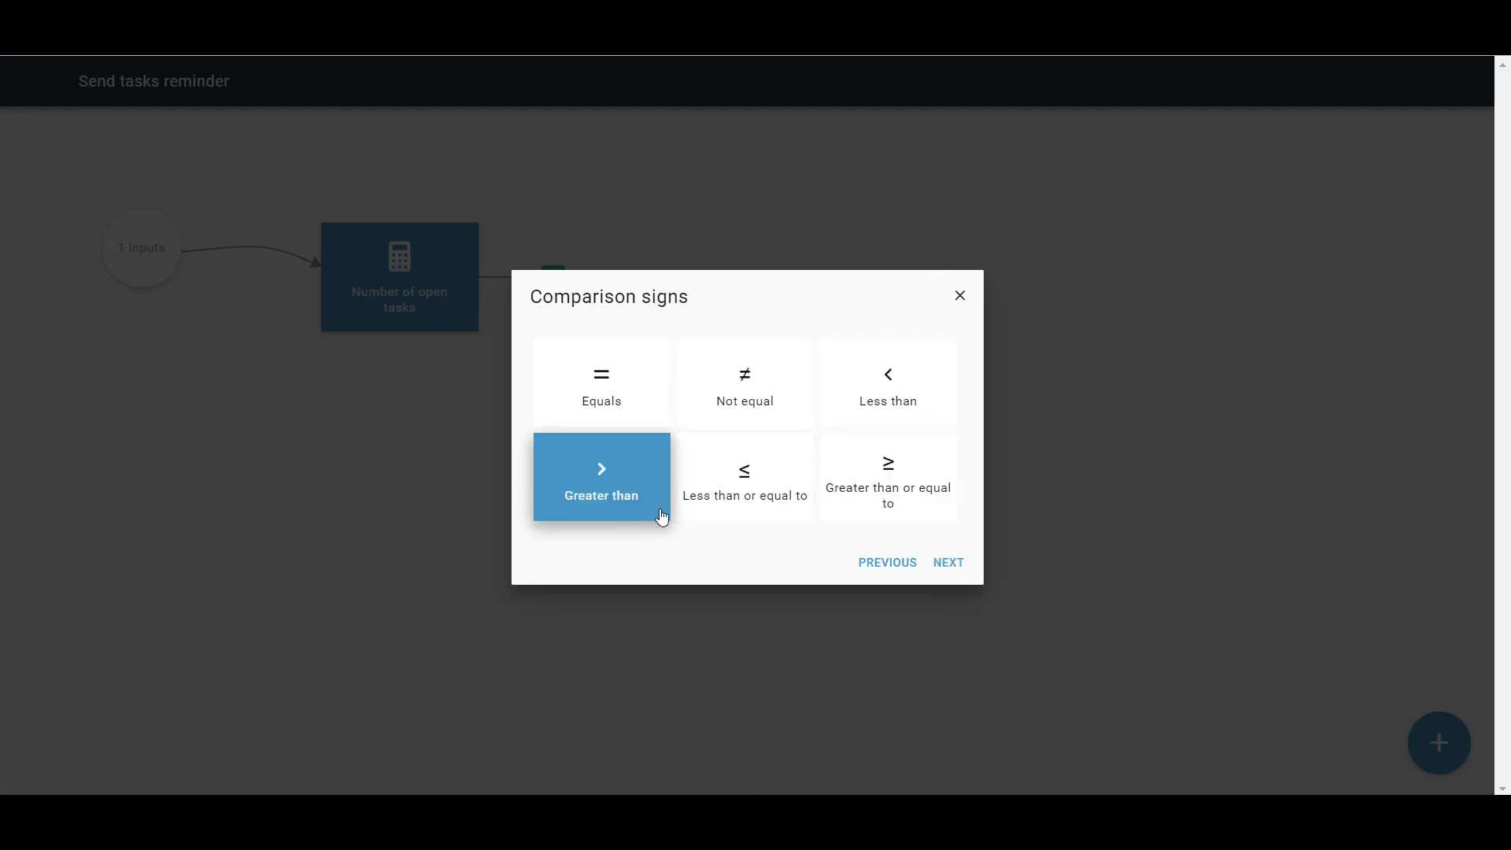
{"action": "left_click", "coordinate": [942, 564]}
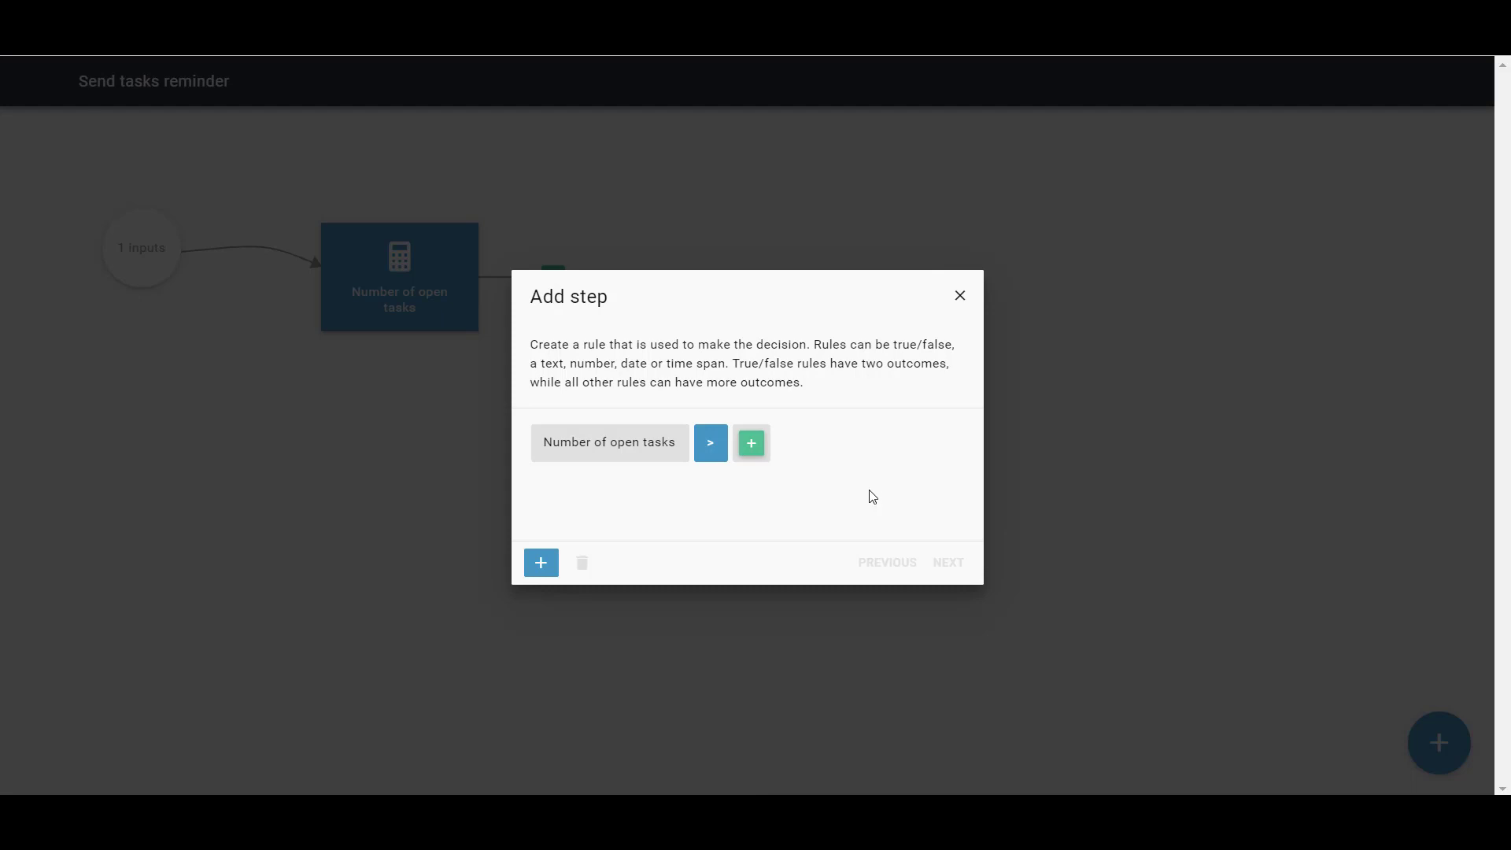
Complete the rule with the specific value 0 and finish editing it
{"action": "left_click", "coordinate": [754, 448]}
{"action": "left_click", "coordinate": [590, 422]}
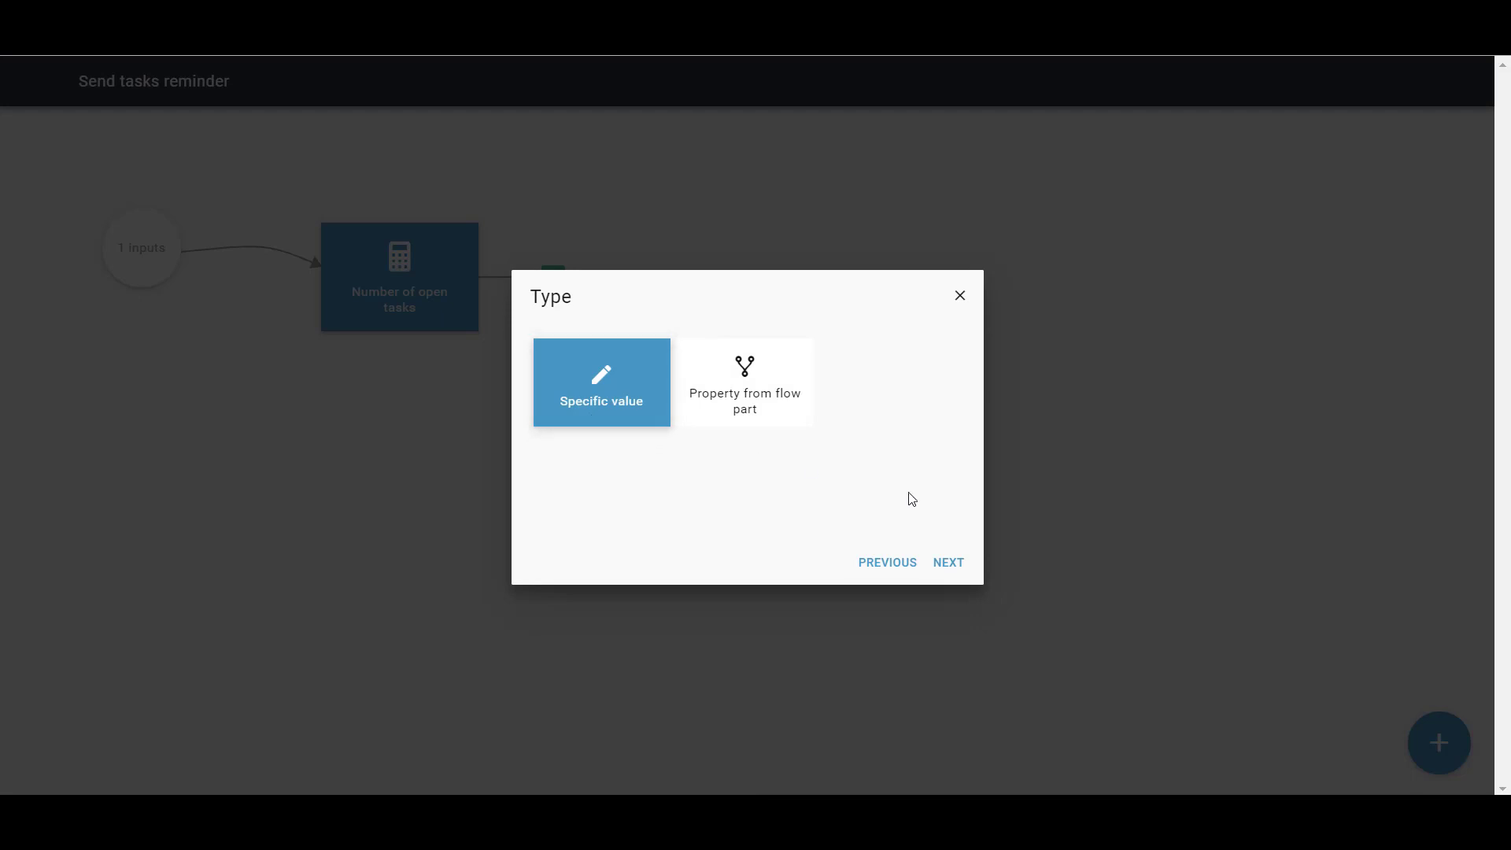
{"action": "left_click", "coordinate": [960, 566]}
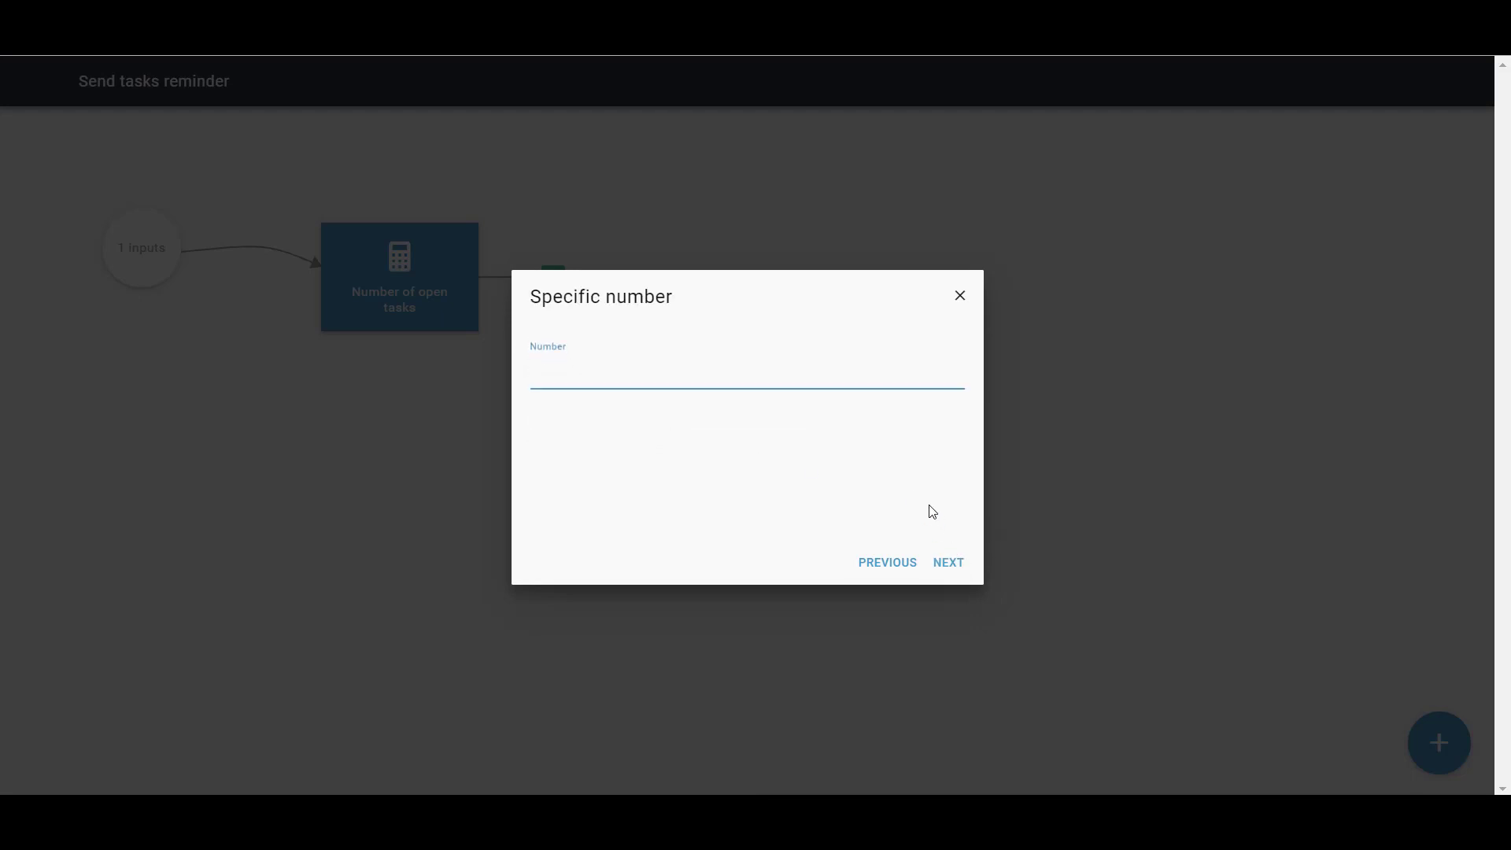
{"action": "type", "text": "0"}
{"action": "left_click", "coordinate": [945, 563]}
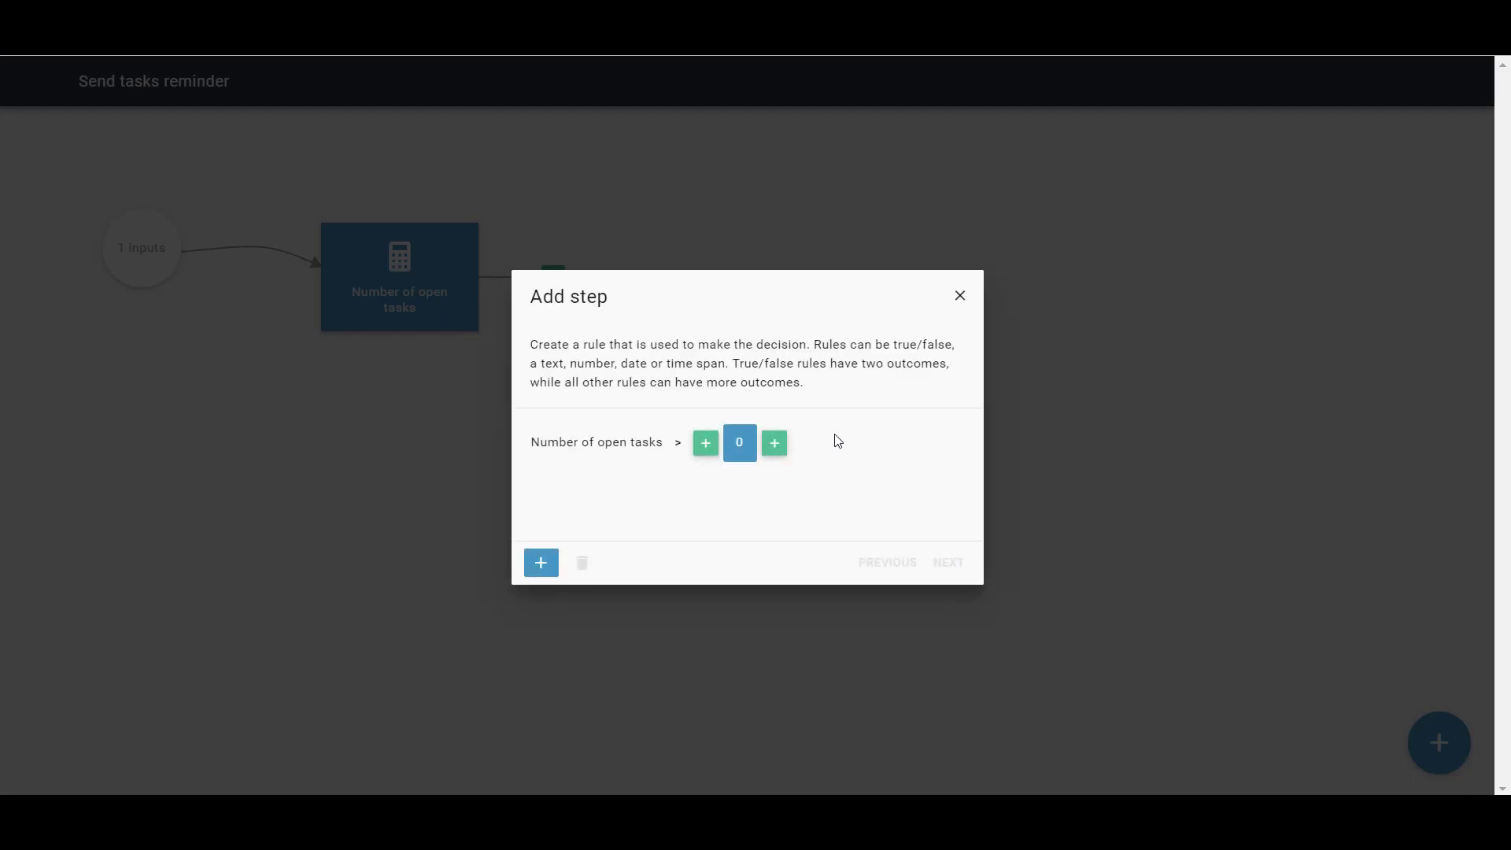
{"action": "left_click", "coordinate": [550, 565]}
Name the decision 'Open tasks found' and save it
{"action": "left_click", "coordinate": [949, 562]}
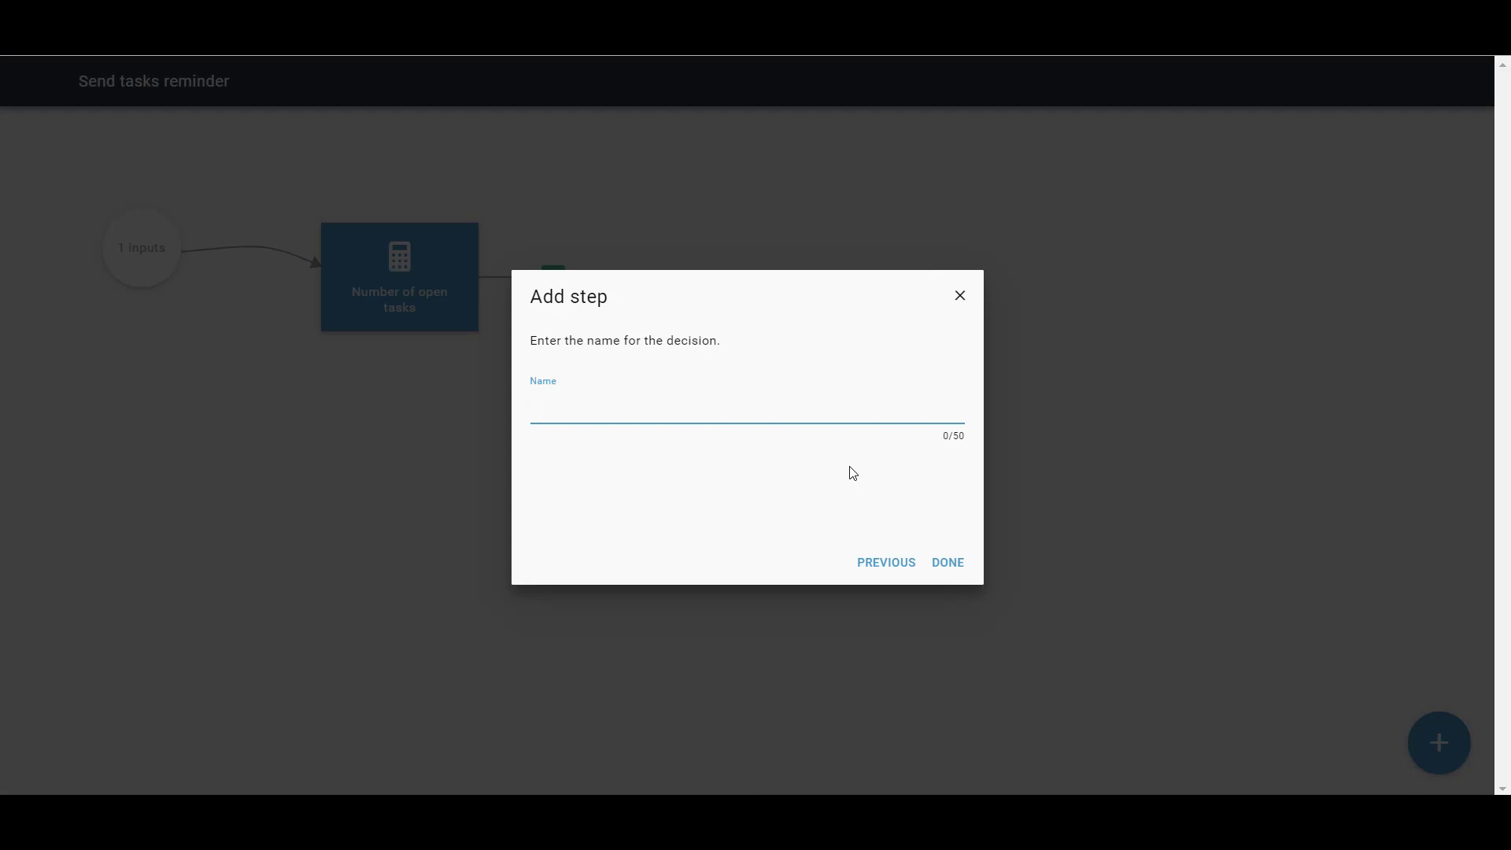
{"action": "type", "text": "Open task "}
{"action": "type", "text": " found"}
{"action": "left_click", "coordinate": [947, 572]}
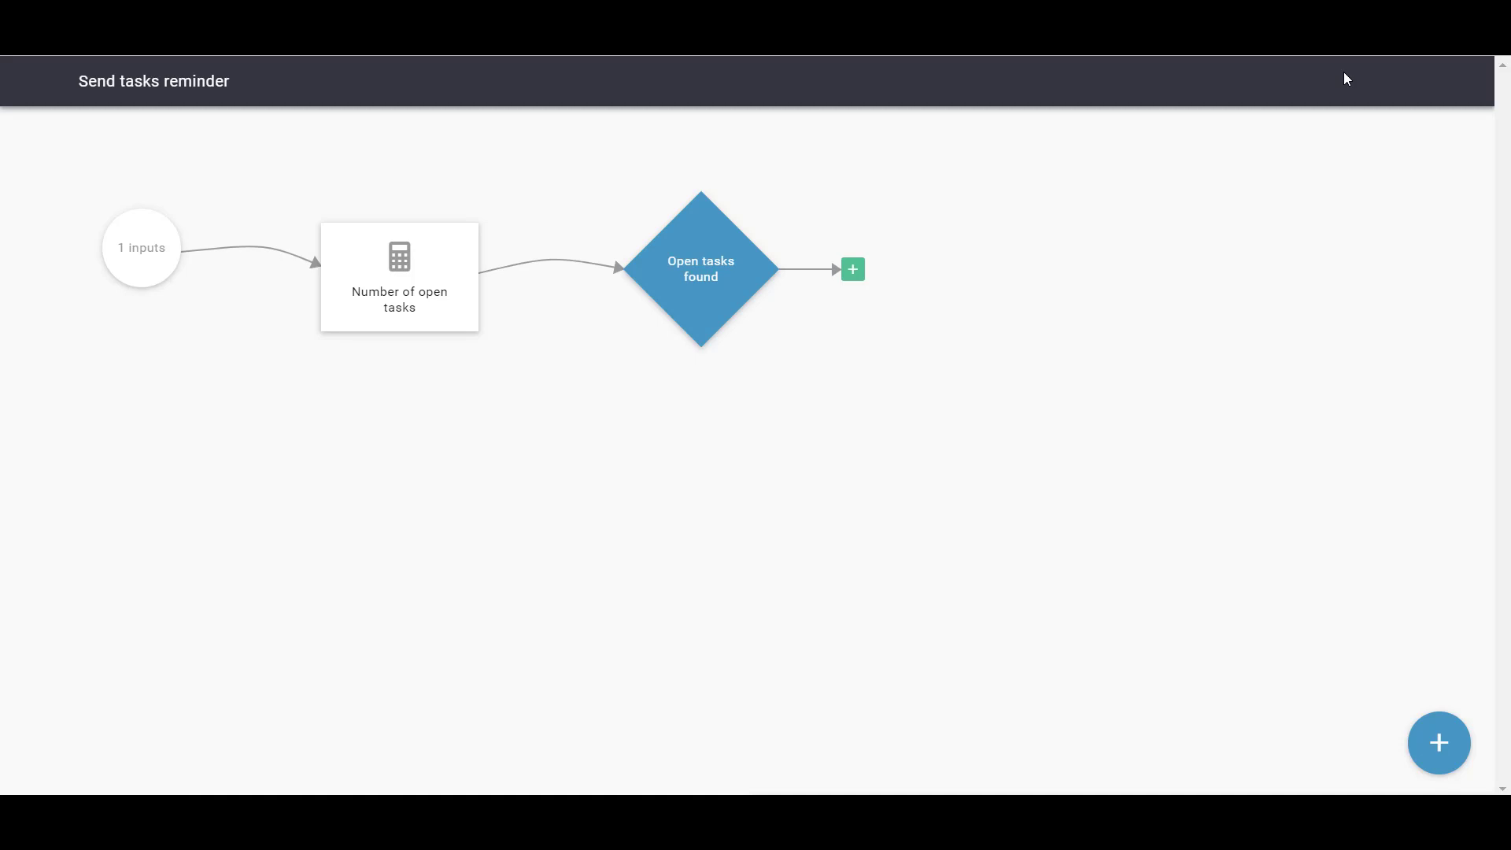
End the flow part on the decision's False outcome and move the No outputs end up-right
{"action": "left_click", "coordinate": [858, 273]}
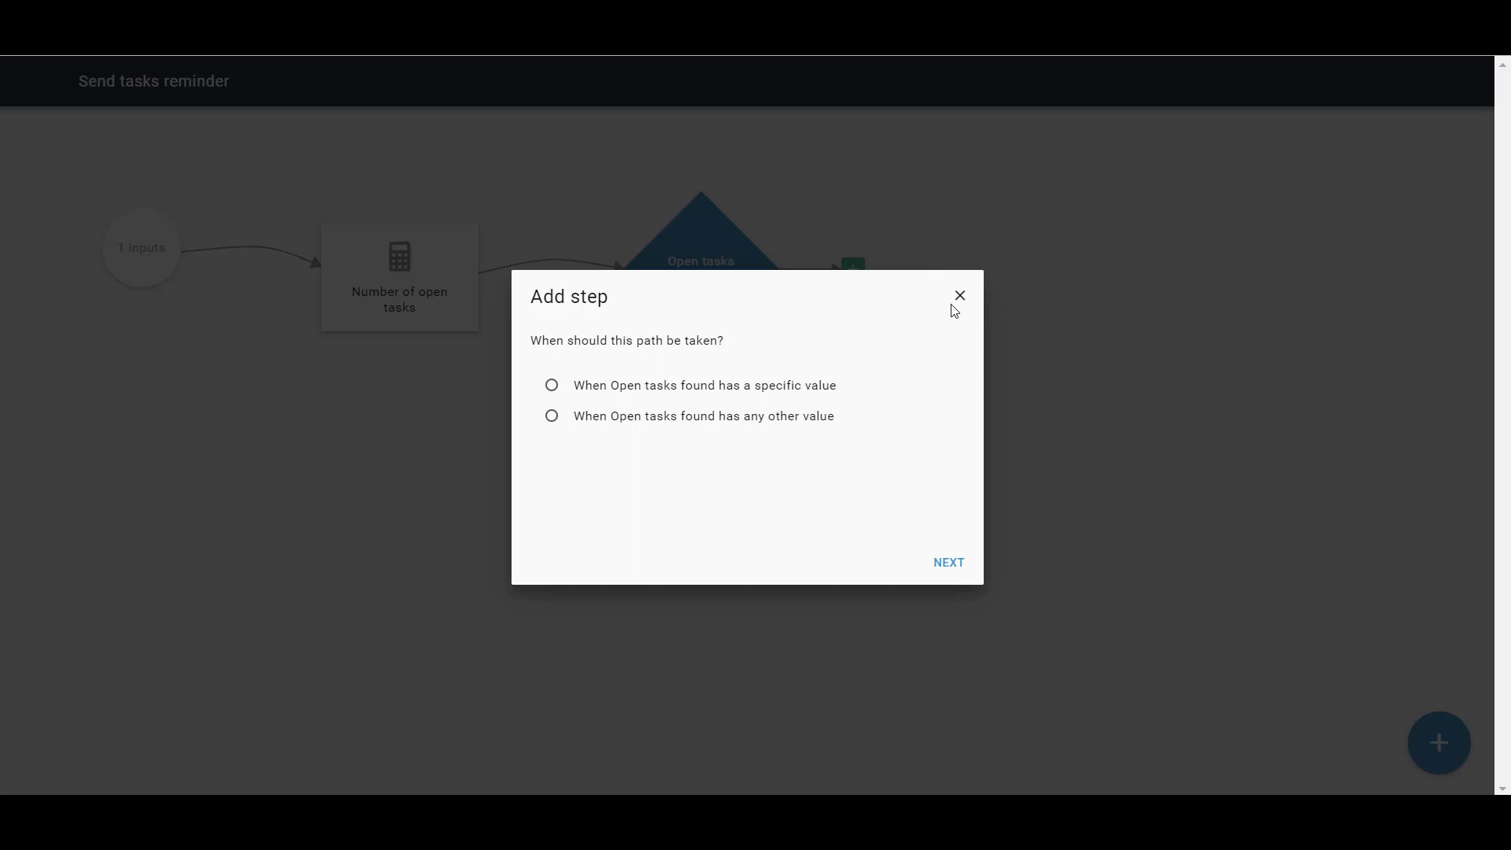
{"action": "left_click", "coordinate": [674, 385]}
{"action": "left_click", "coordinate": [947, 563]}
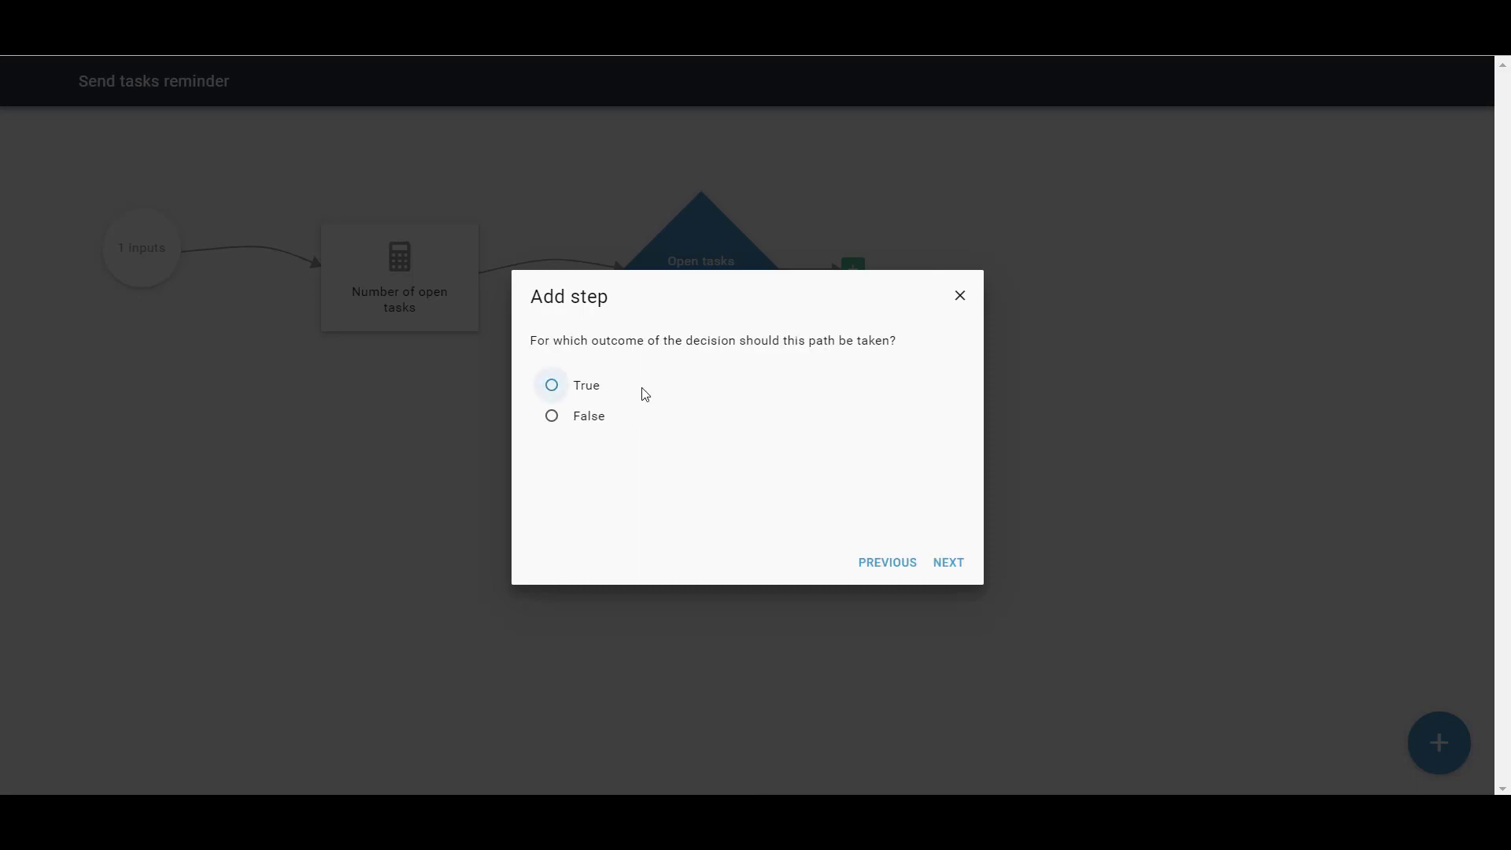
{"action": "left_click", "coordinate": [600, 417]}
{"action": "left_click", "coordinate": [947, 563]}
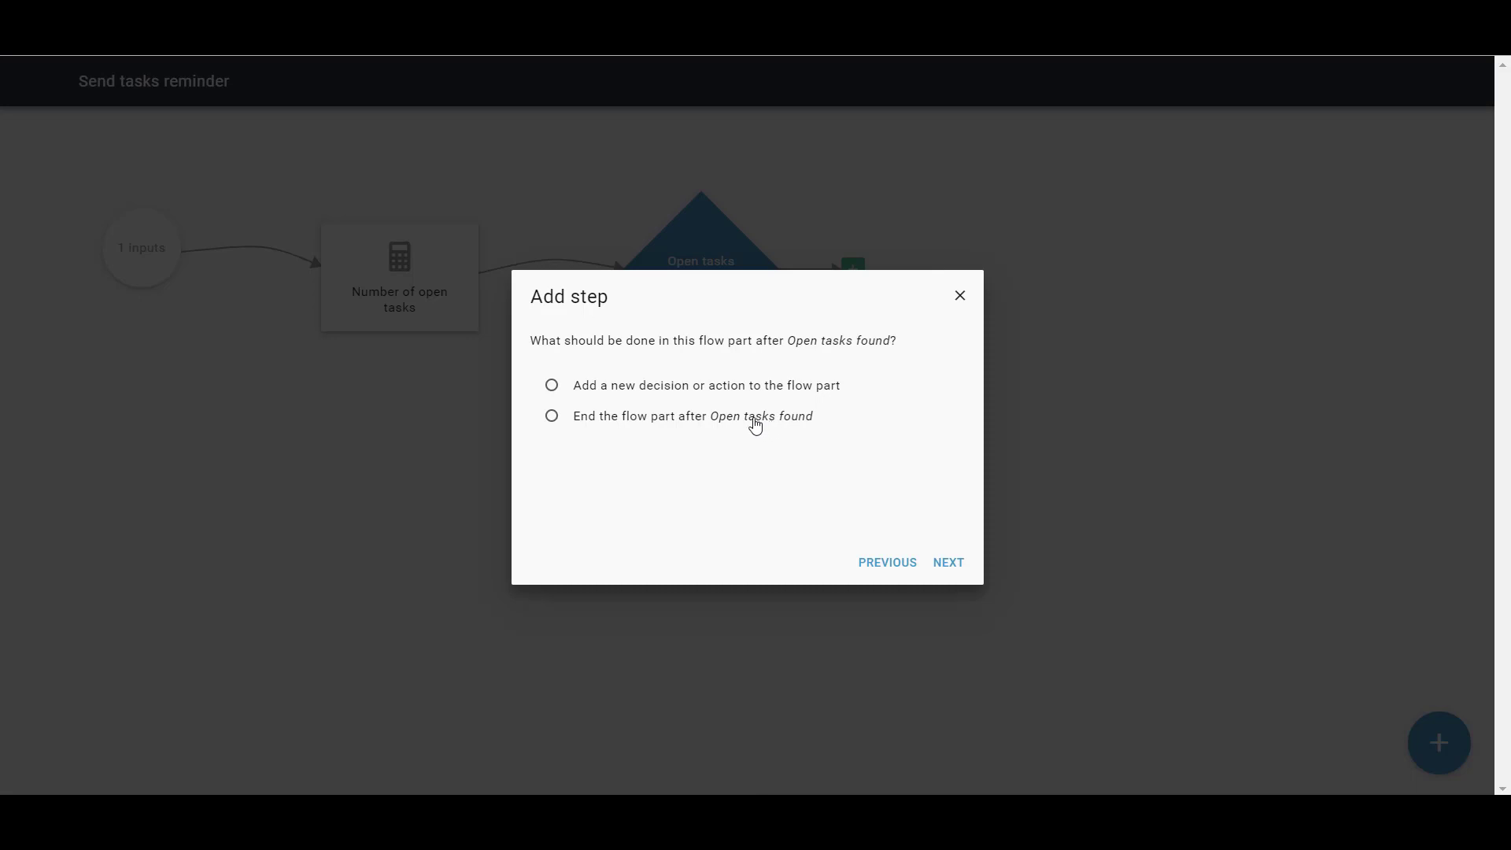
{"action": "left_click", "coordinate": [621, 426]}
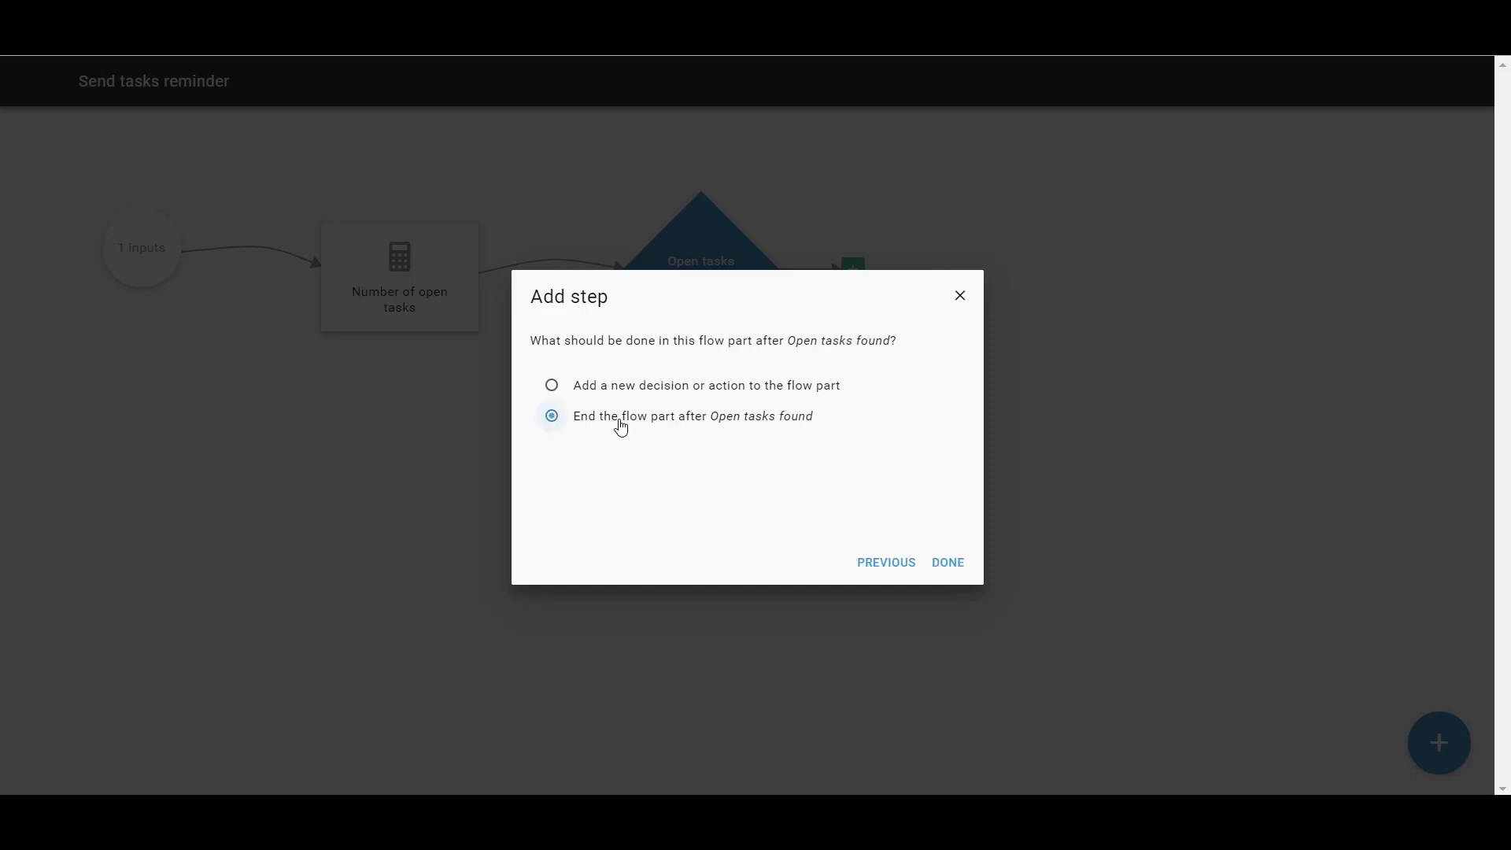
{"action": "left_click", "coordinate": [944, 568]}
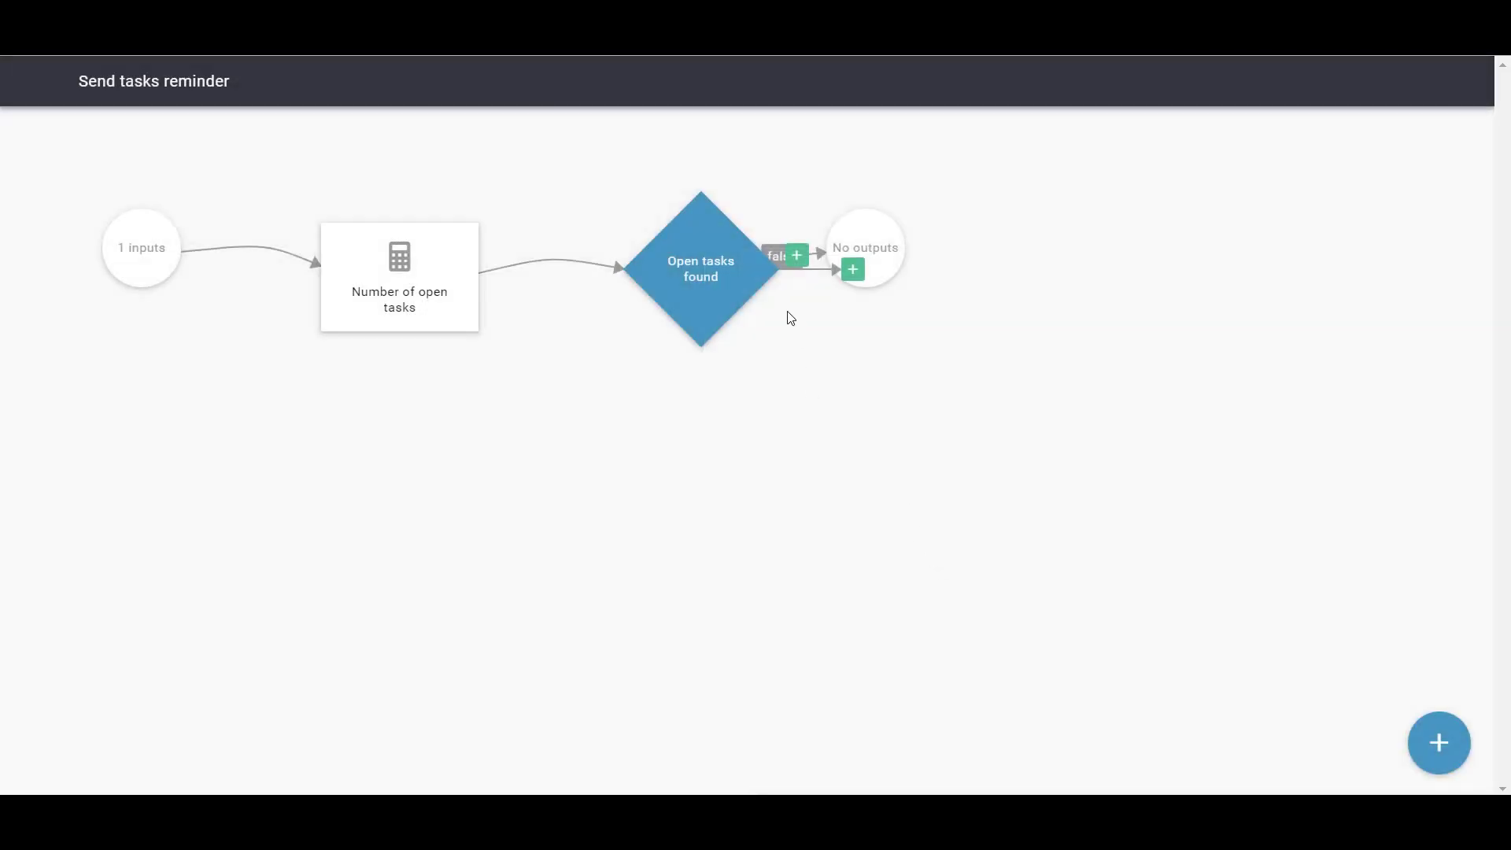
{"action": "left_click_drag", "start_coordinate": [837, 246], "coordinate": [1065, 184]}
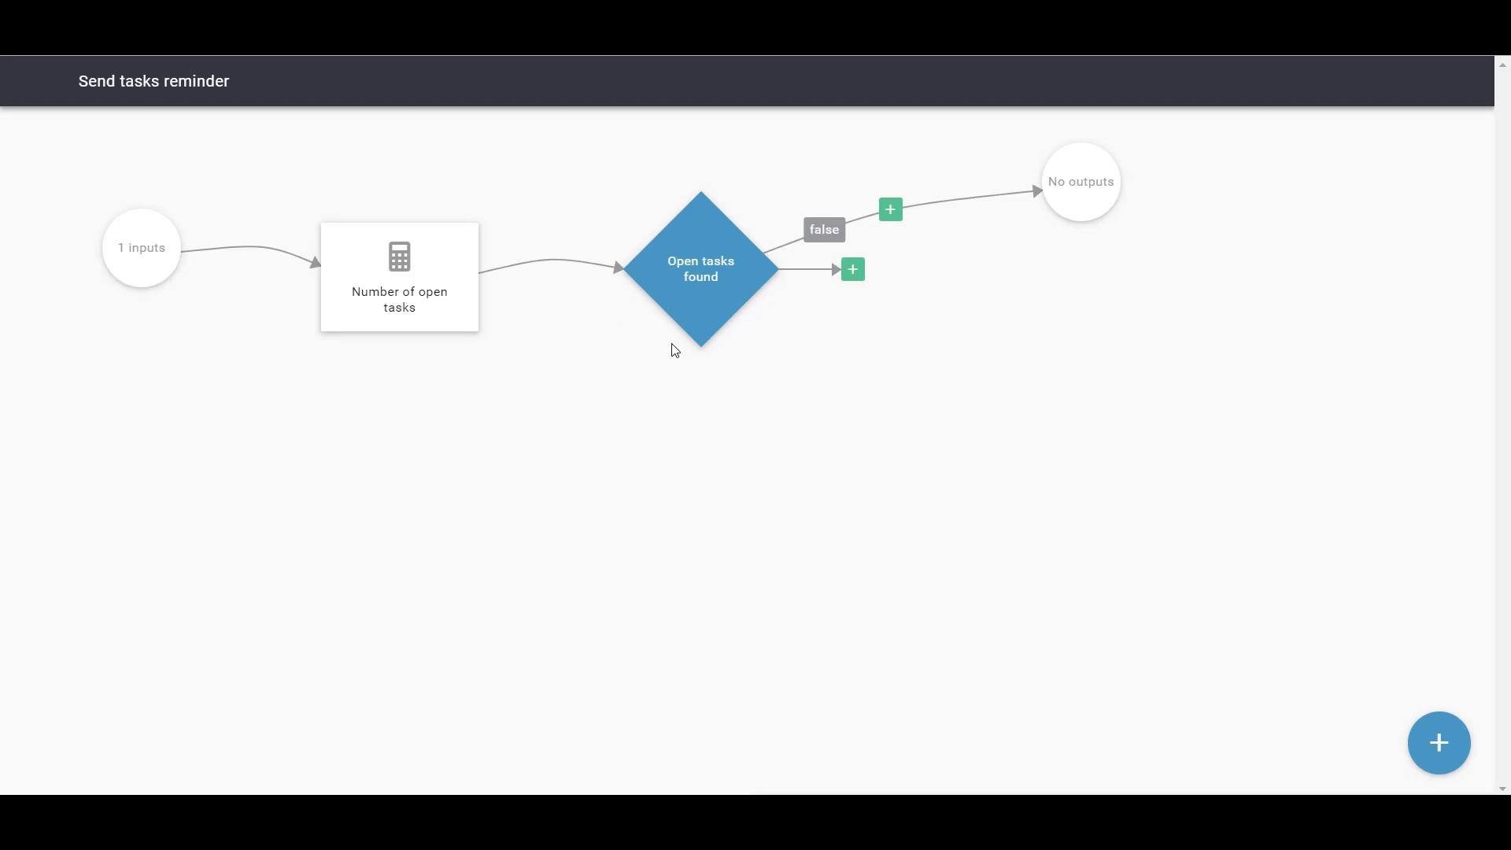
Add a path for the decision's True outcome
{"action": "left_click", "coordinate": [852, 270]}
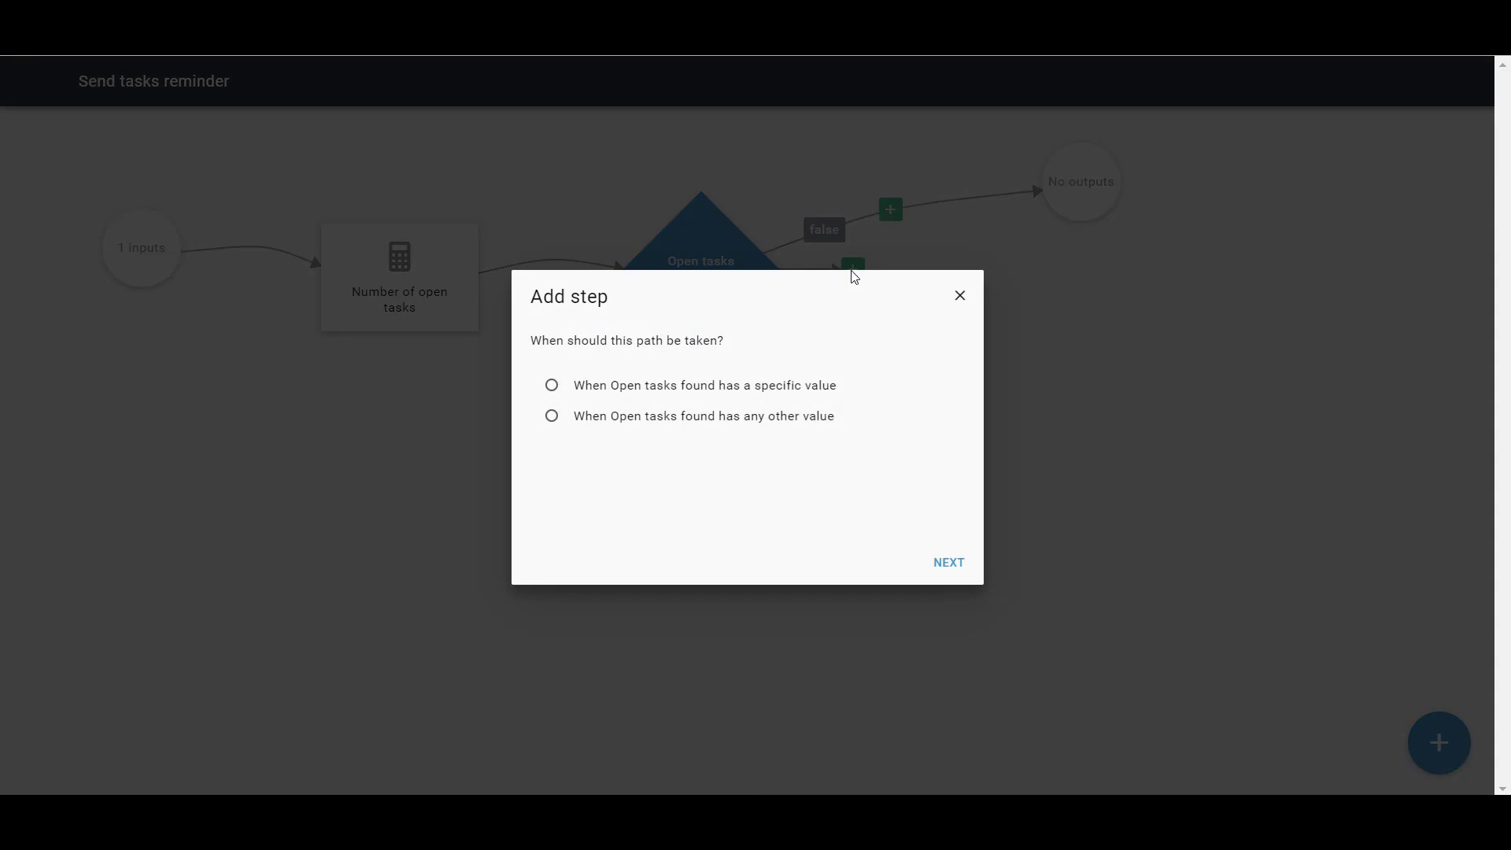
{"action": "left_click", "coordinate": [712, 387]}
{"action": "left_click", "coordinate": [938, 565]}
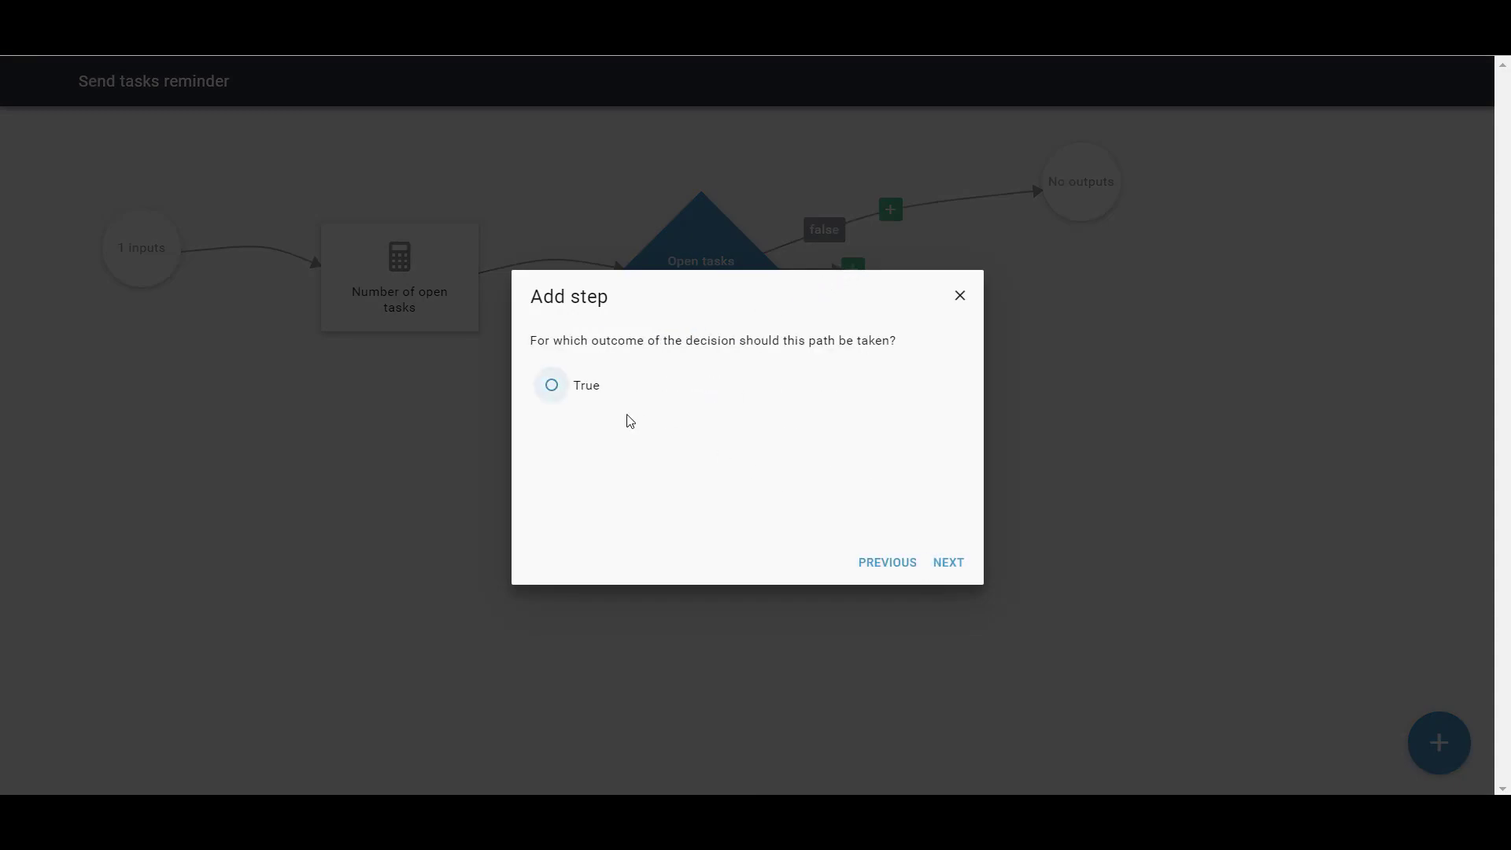
{"action": "left_click", "coordinate": [586, 392]}
{"action": "left_click", "coordinate": [942, 563]}
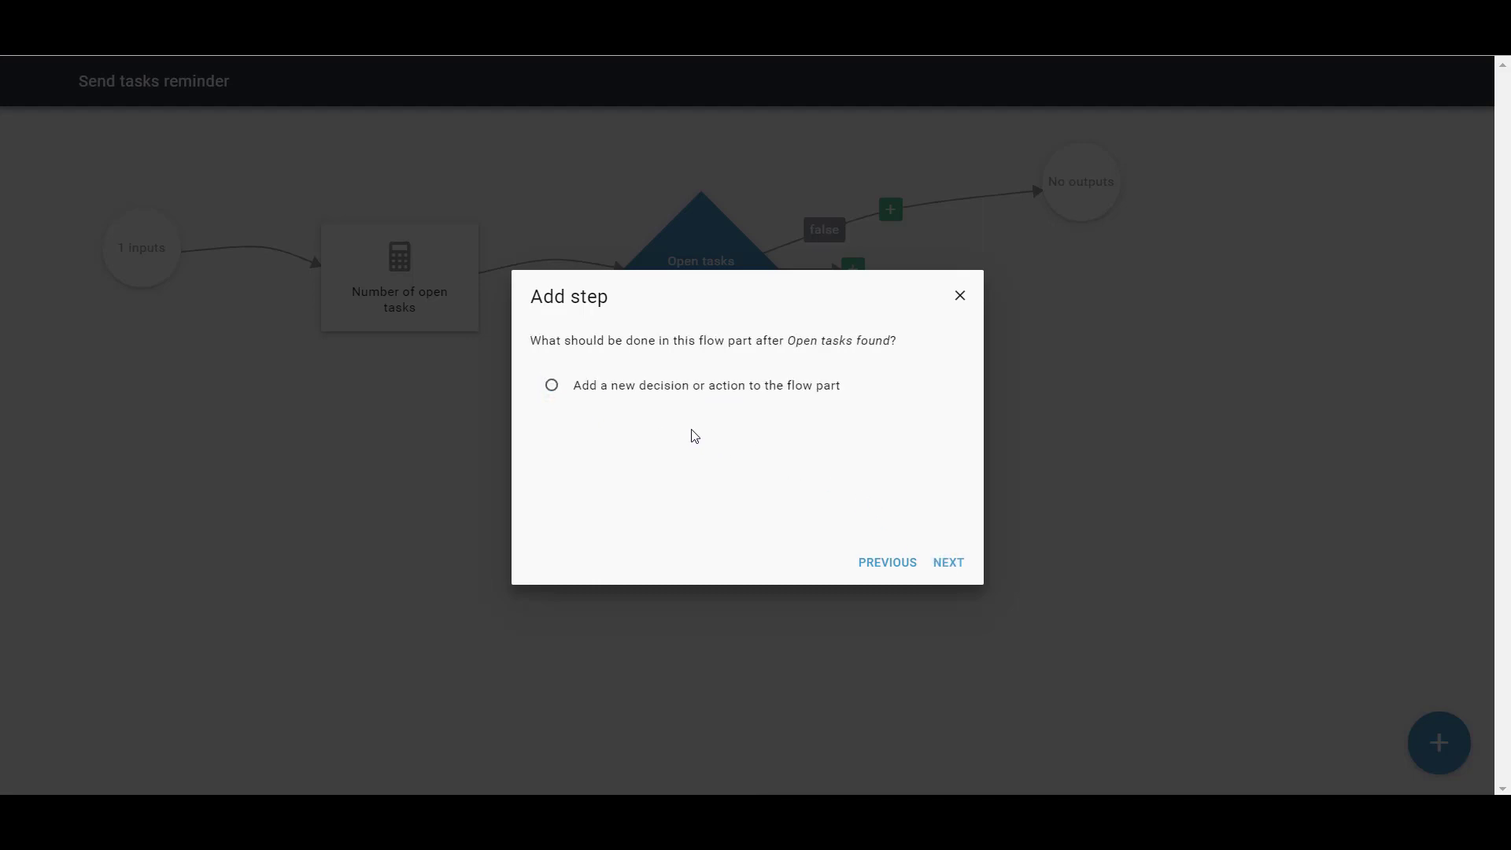
Choose Send e-mail as the new action on the True path
{"action": "left_click", "coordinate": [651, 386]}
{"action": "left_click", "coordinate": [948, 563]}
{"action": "left_click_drag", "start_coordinate": [972, 387], "coordinate": [972, 457]}
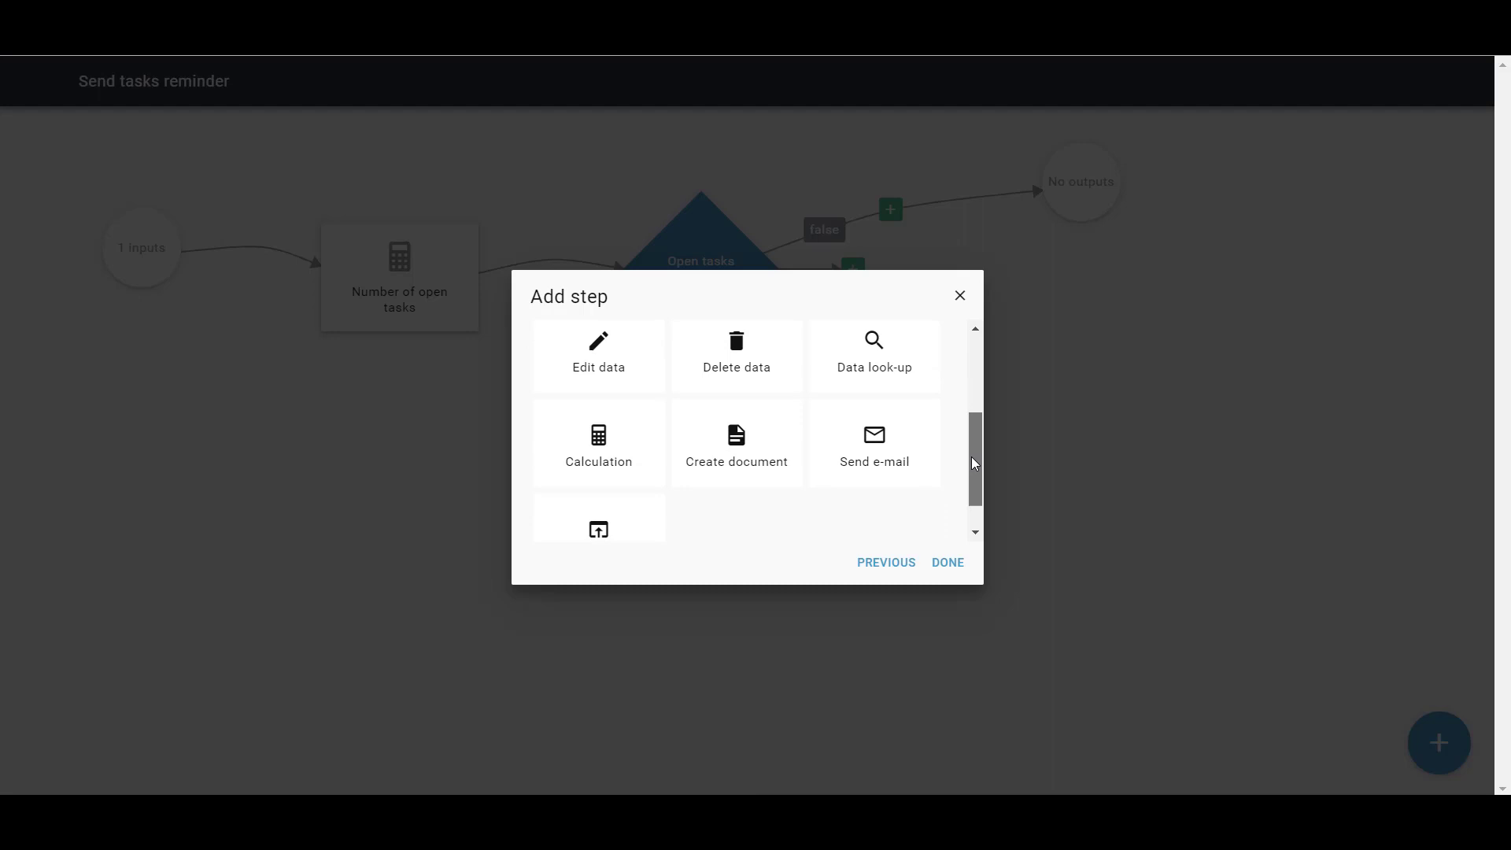
{"action": "left_click", "coordinate": [876, 463]}
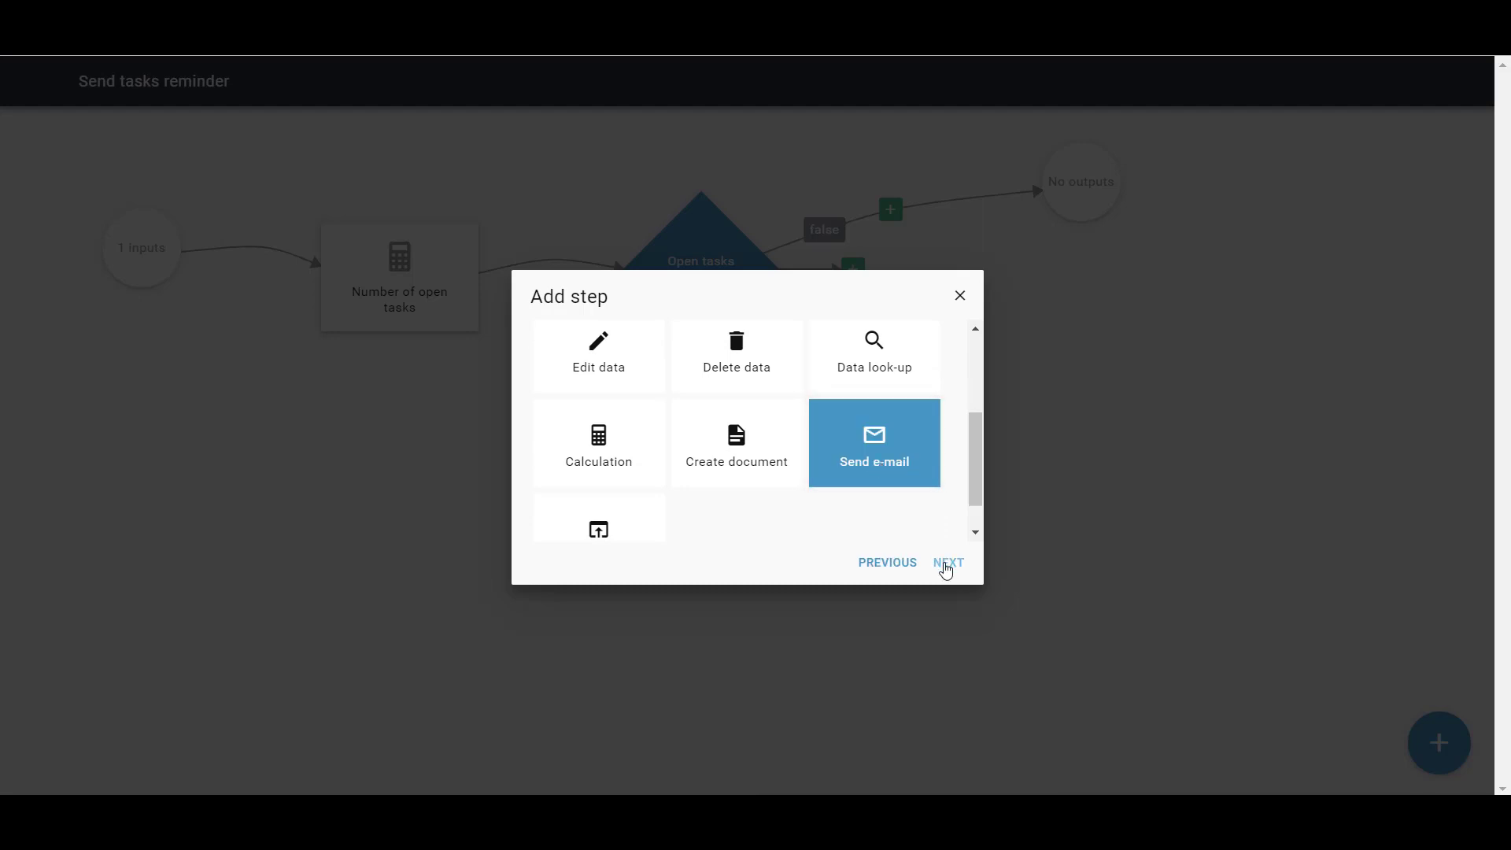
Write the e-mail body 'There are [Number of open tasks] open tasks' using an inserted value
{"action": "left_click", "coordinate": [947, 563]}
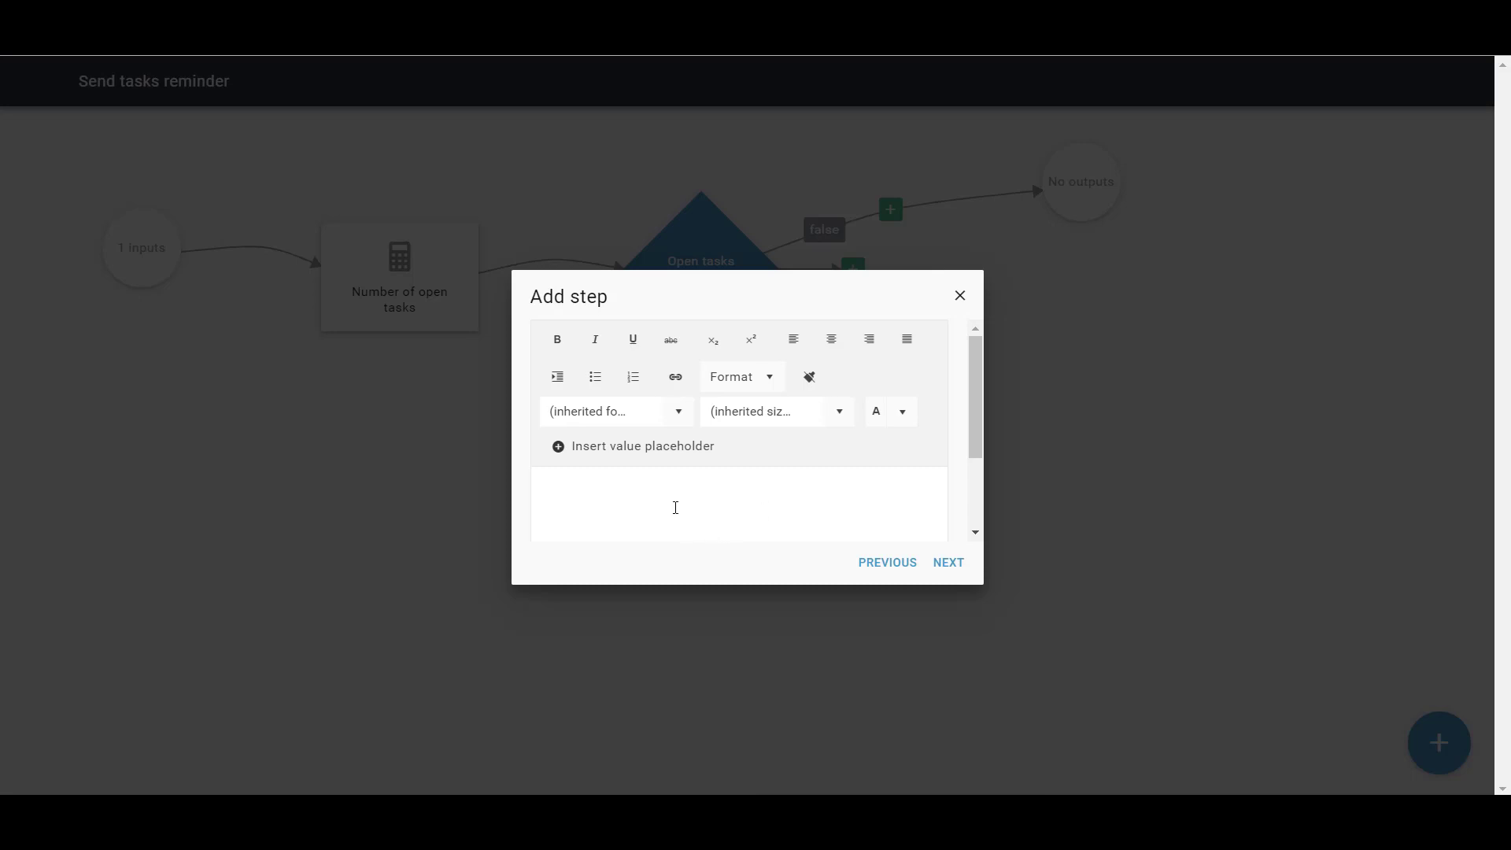
{"action": "type", "text": "here are"}
{"action": "left_click", "coordinate": [679, 448]}
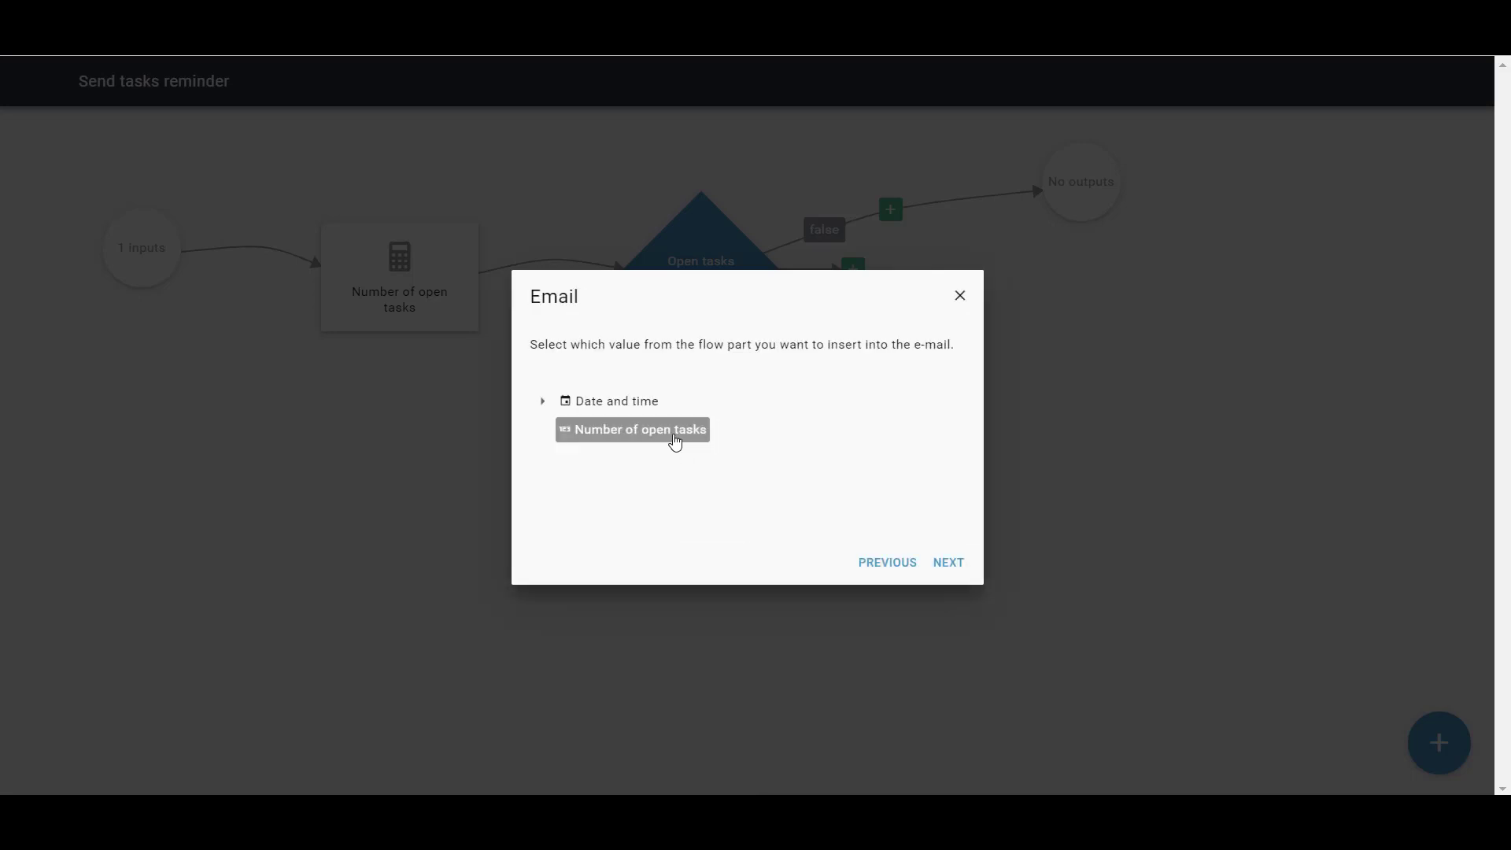
{"action": "left_click", "coordinate": [674, 439]}
{"action": "left_click", "coordinate": [945, 565]}
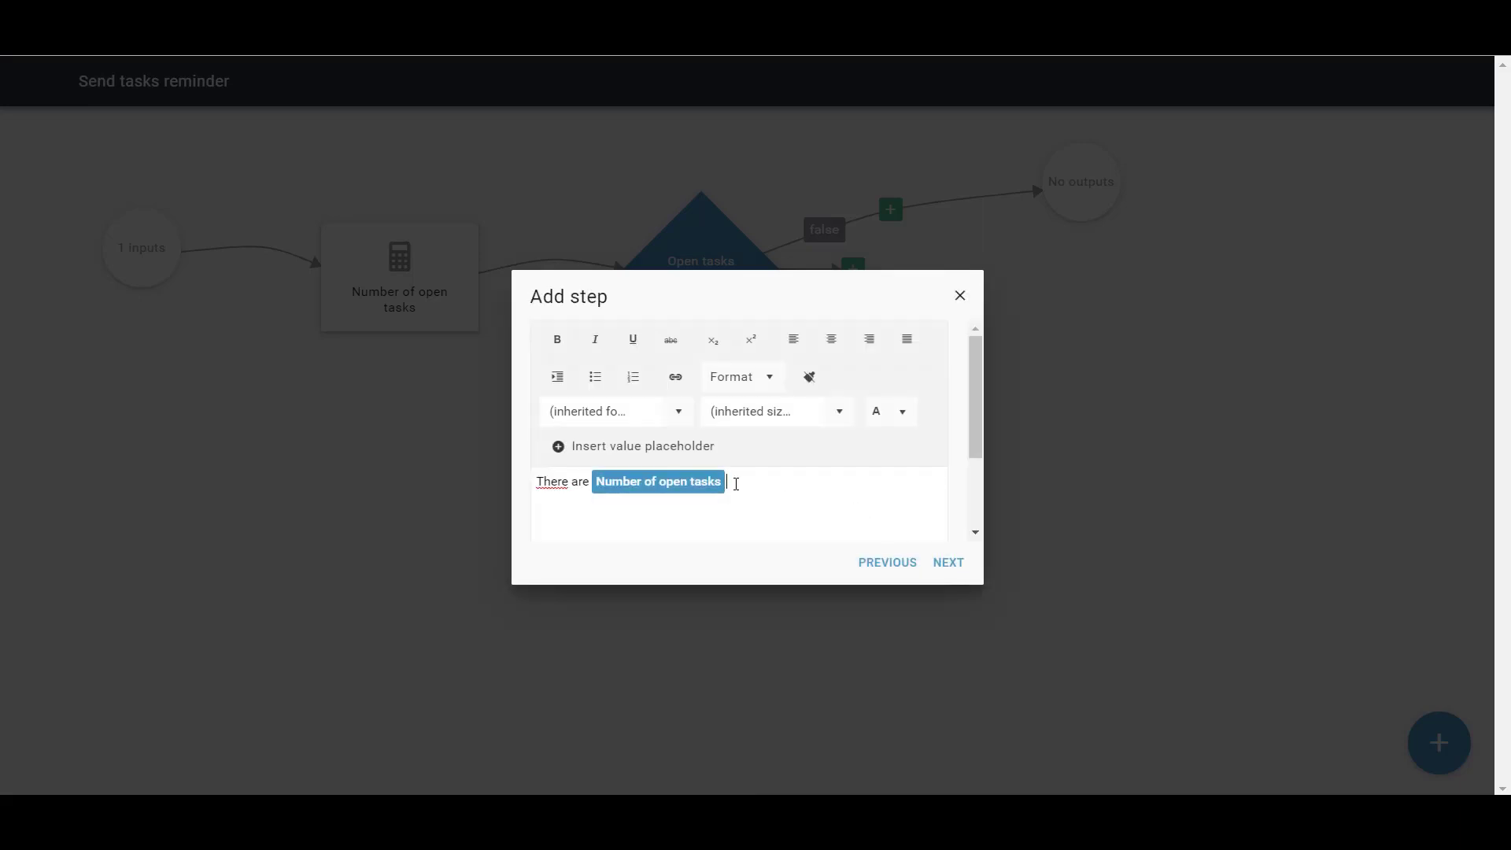
{"action": "type", "text": "open tasks"}
{"action": "left_click", "coordinate": [950, 564]}
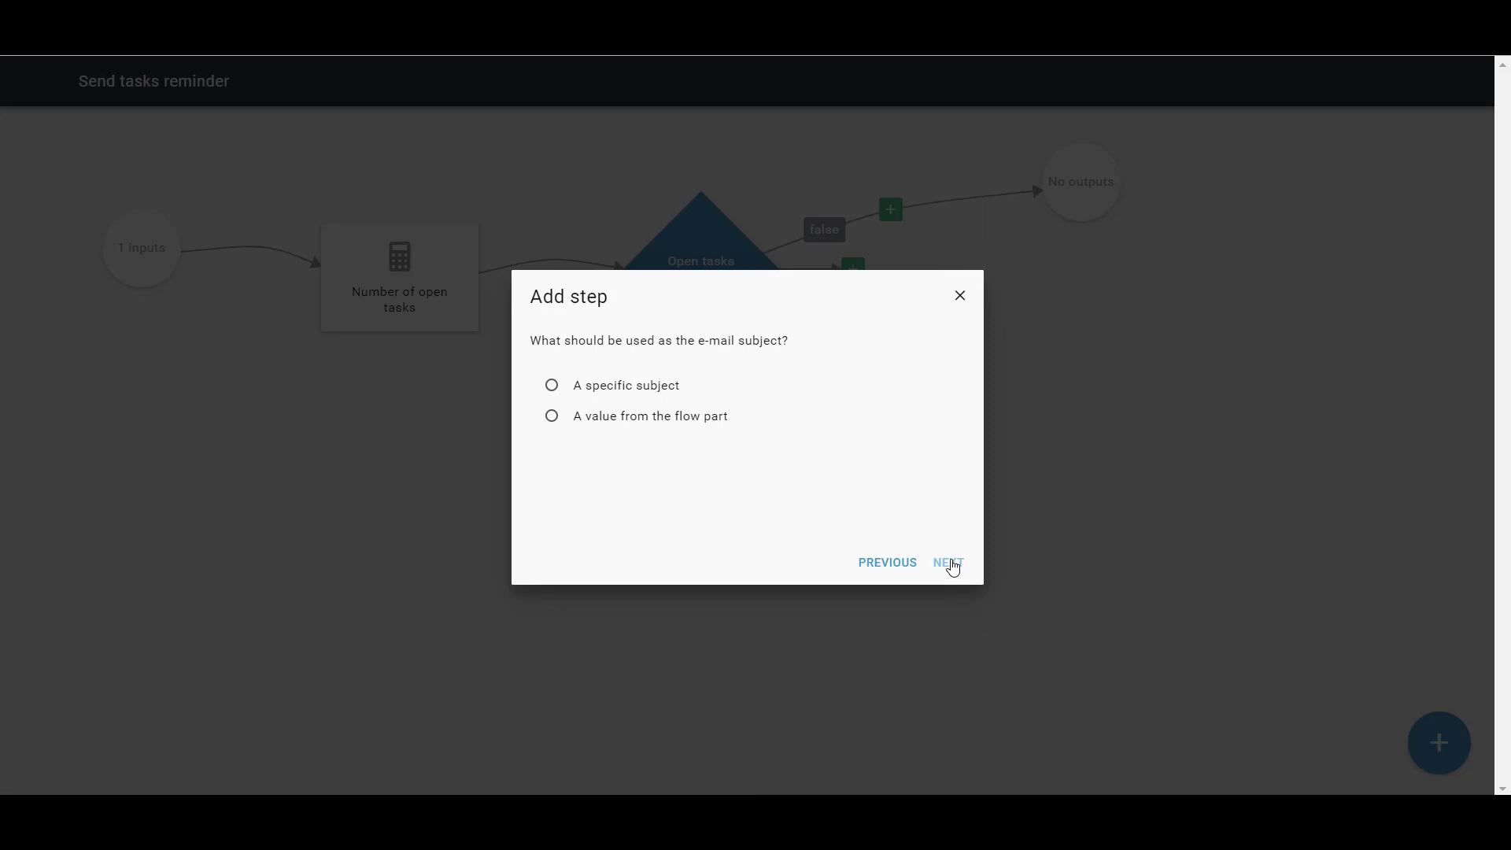
Give the e-mail the fixed subject 'There are open tasks'
{"action": "left_click", "coordinate": [579, 388]}
{"action": "left_click", "coordinate": [952, 564]}
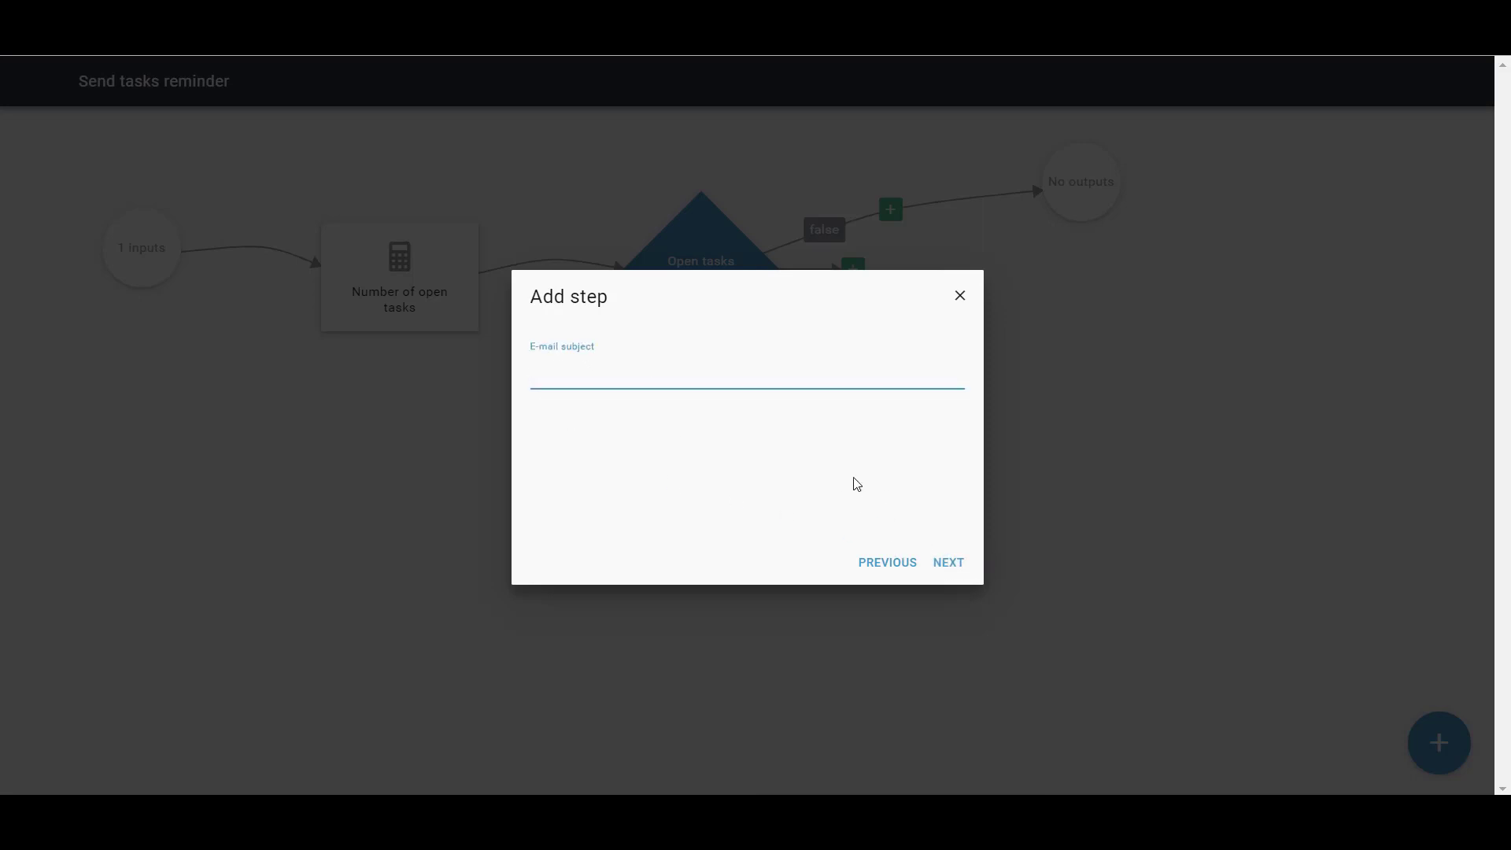
{"action": "type", "text": "There are open tasks"}
{"action": "left_click", "coordinate": [941, 569]}
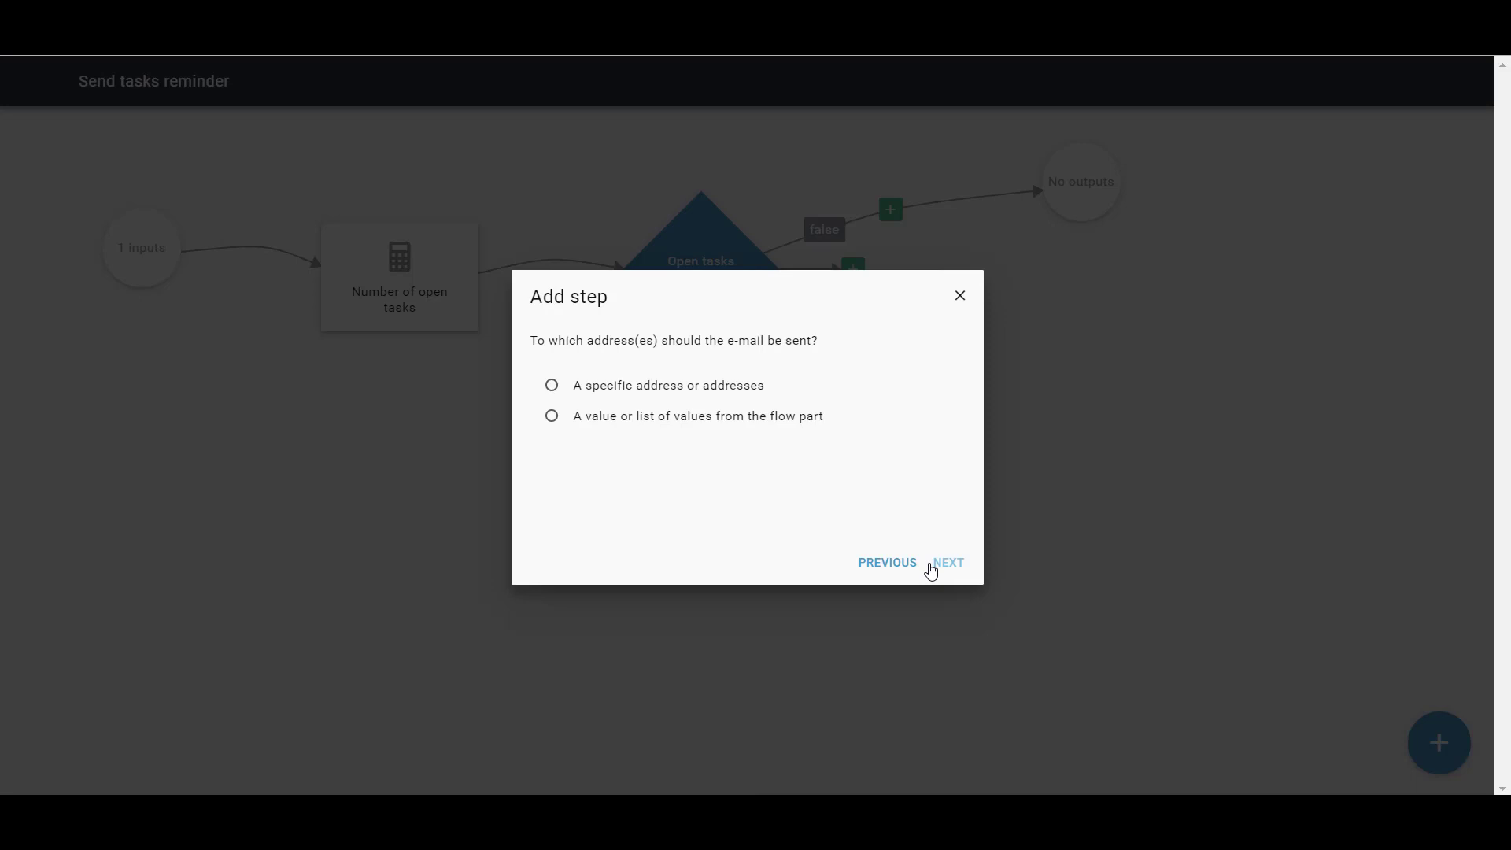
Send the e-mail to one specific recipient address, with no CC or BCC
{"action": "left_click", "coordinate": [658, 390]}
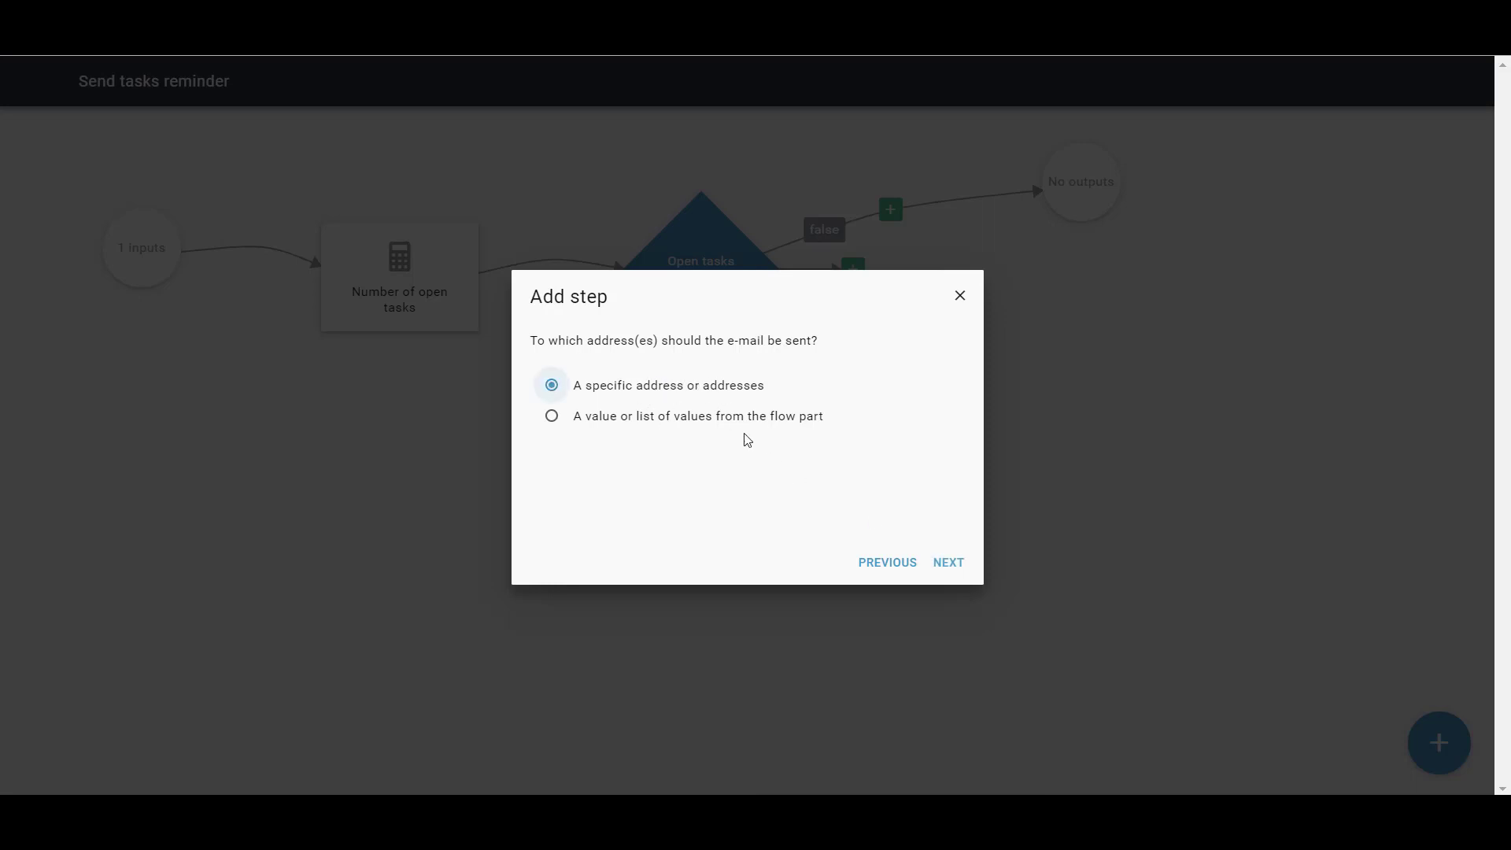
{"action": "left_click", "coordinate": [952, 562]}
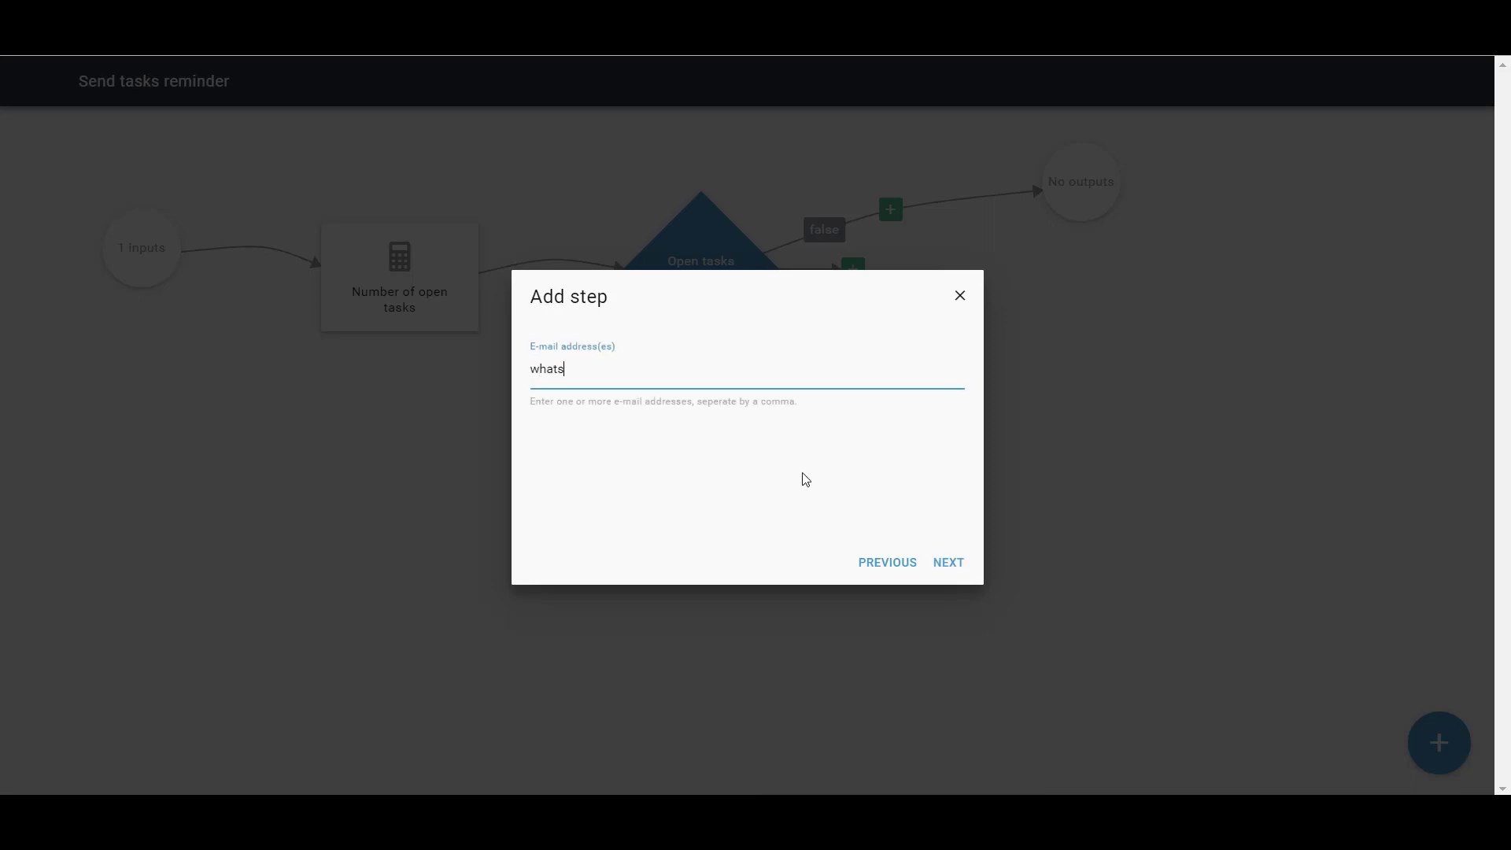
{"action": "left_click", "coordinate": [950, 564]}
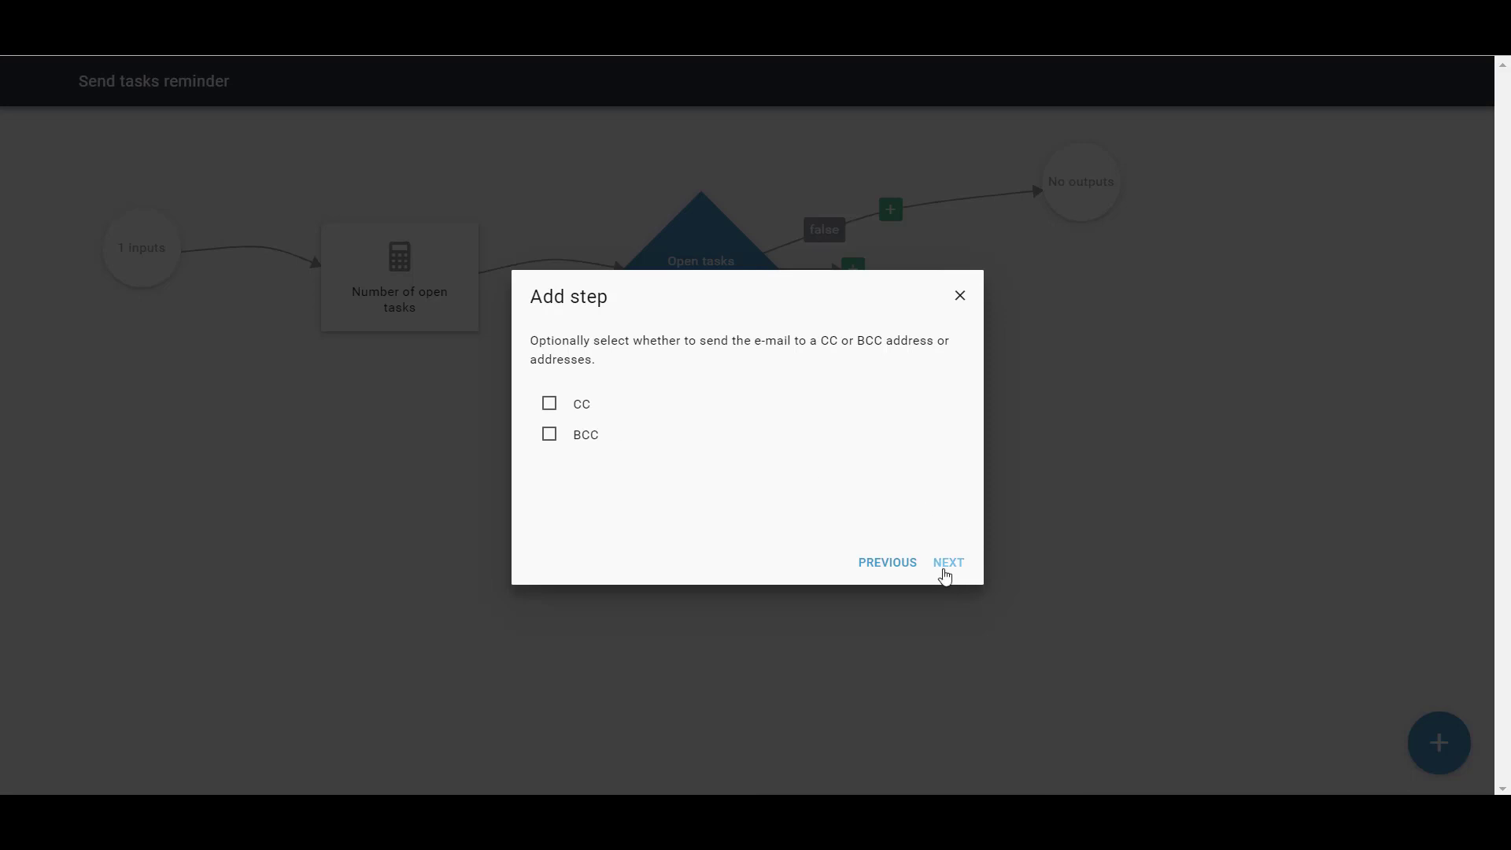
{"action": "left_click", "coordinate": [947, 567]}
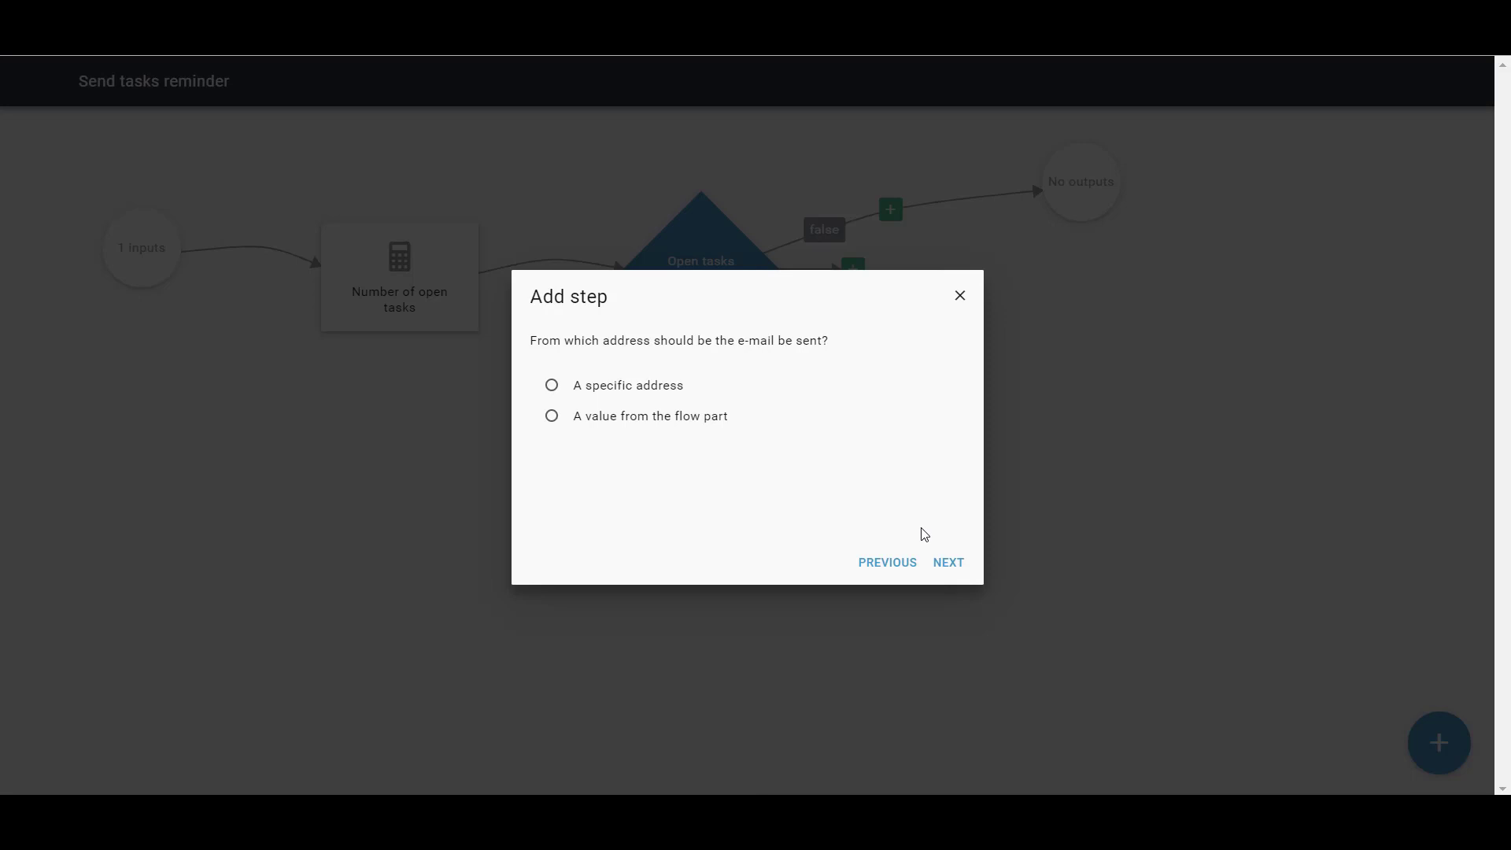
Set a specific no-reply sender address and choose no attachment
{"action": "left_click", "coordinate": [650, 388]}
{"action": "left_click", "coordinate": [959, 565]}
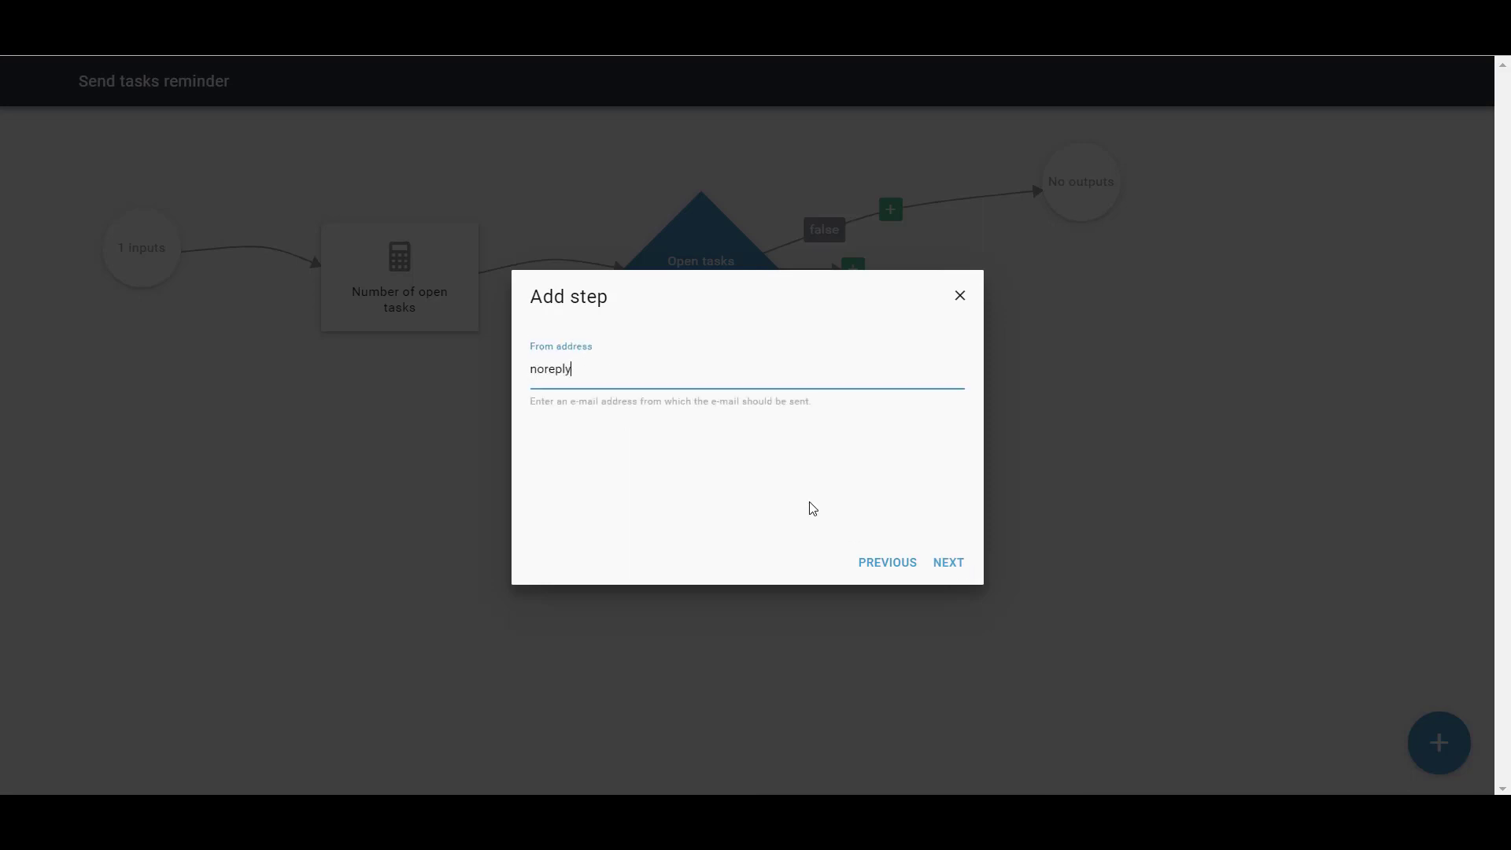
{"action": "left_click", "coordinate": [948, 563]}
{"action": "left_click", "coordinate": [553, 416]}
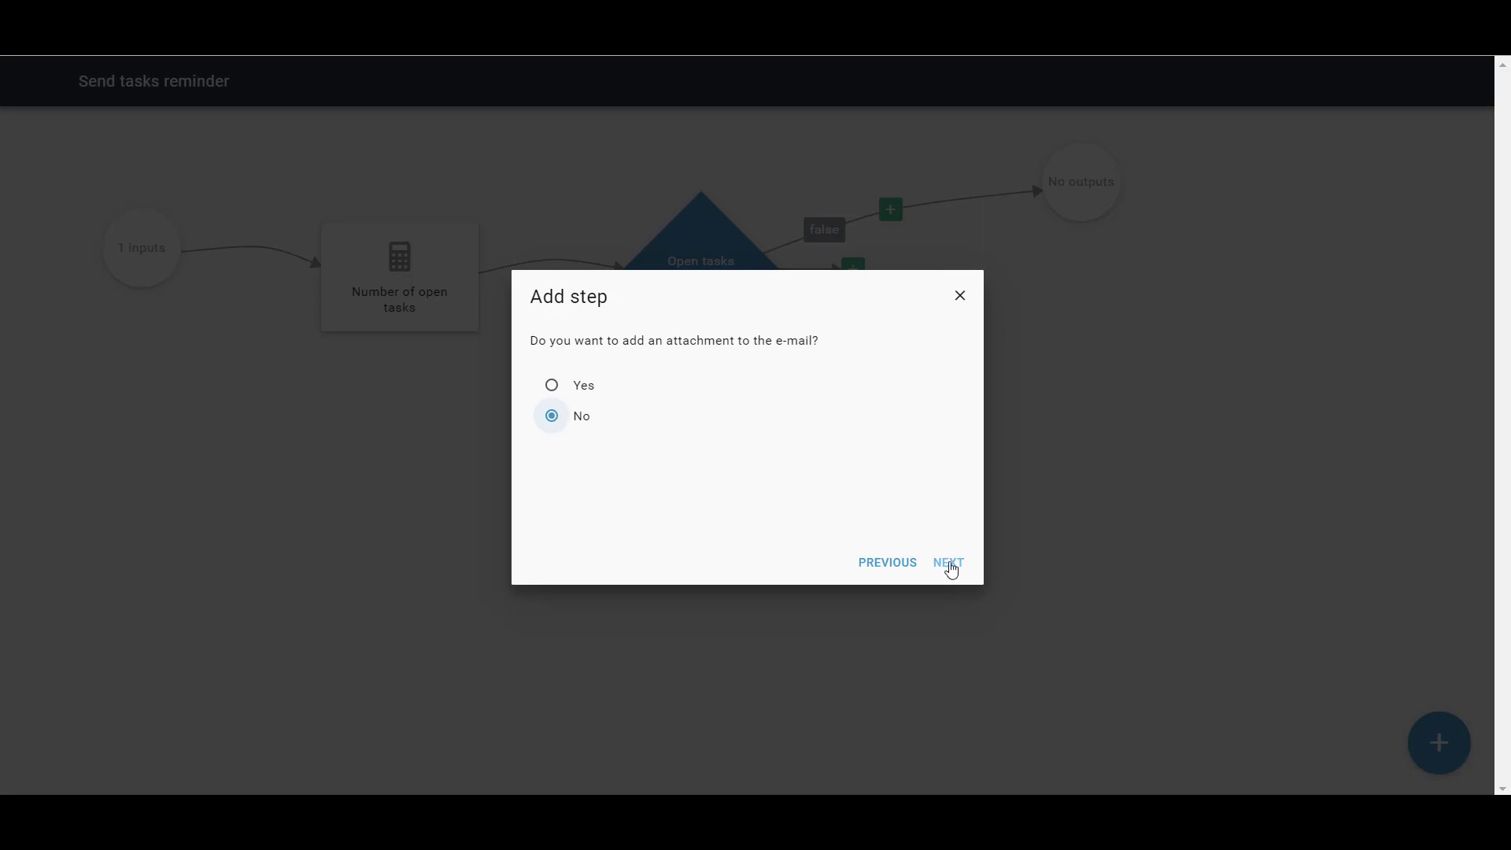
{"action": "left_click", "coordinate": [949, 564]}
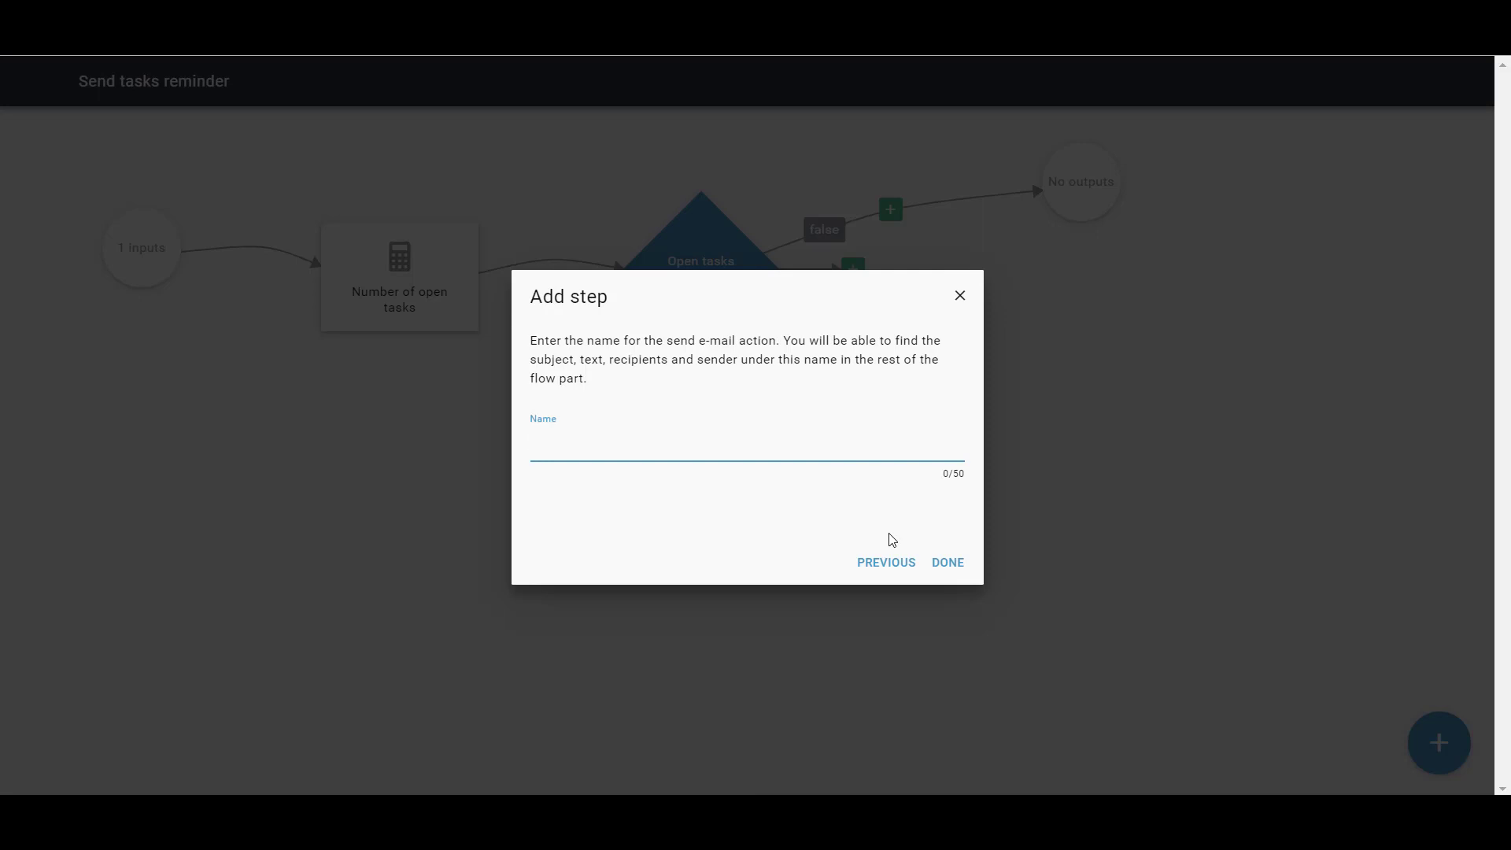
Add the 'Send mail' action below the decision diamond, ending the flow part after it
{"action": "type", "text": "Send mail"}
{"action": "left_click", "coordinate": [947, 564]}
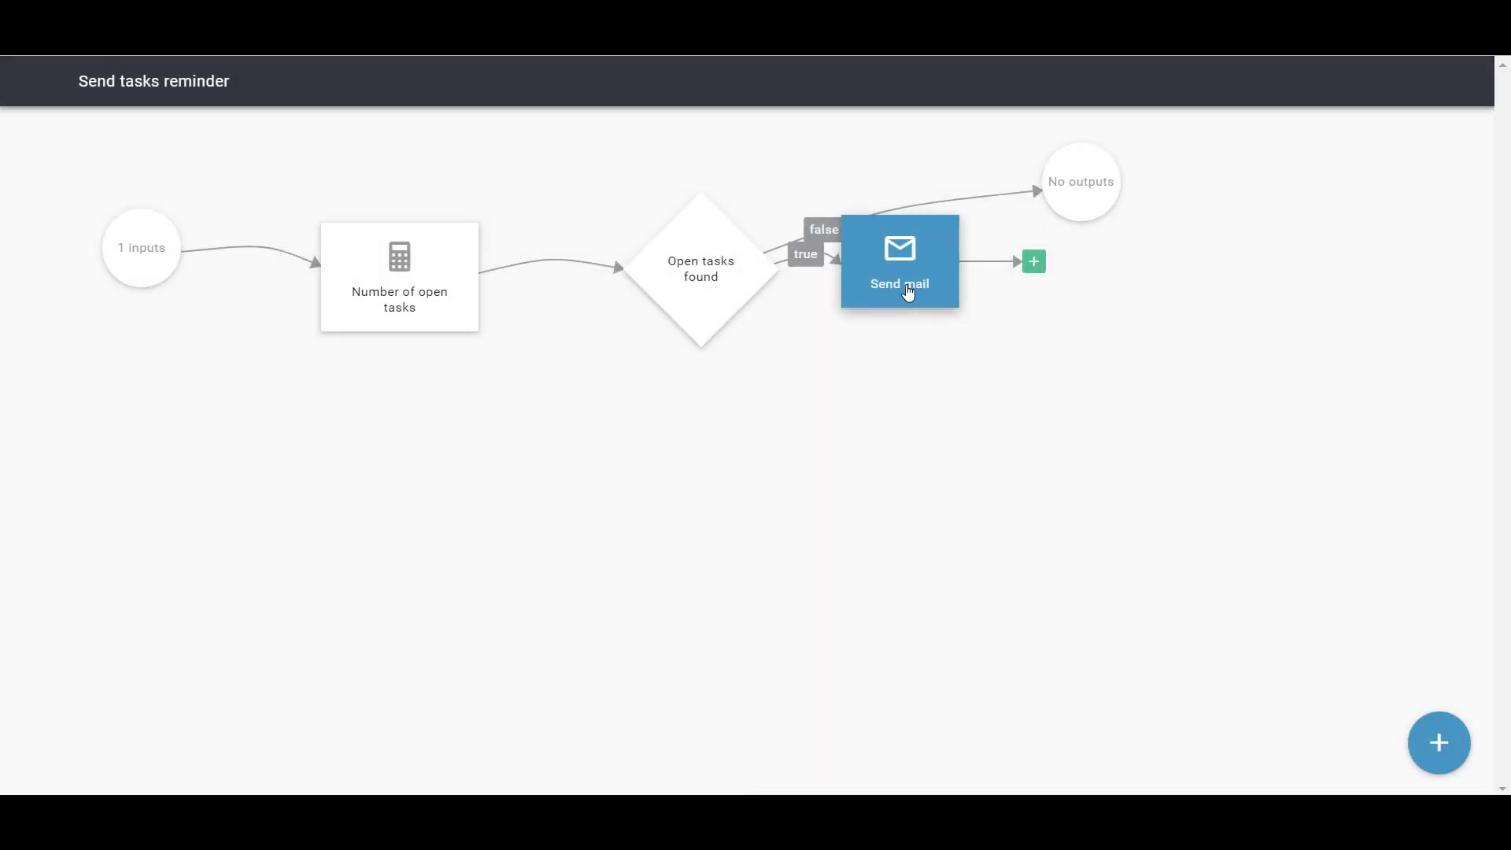
{"action": "left_click_drag", "start_coordinate": [907, 297], "coordinate": [719, 620]}
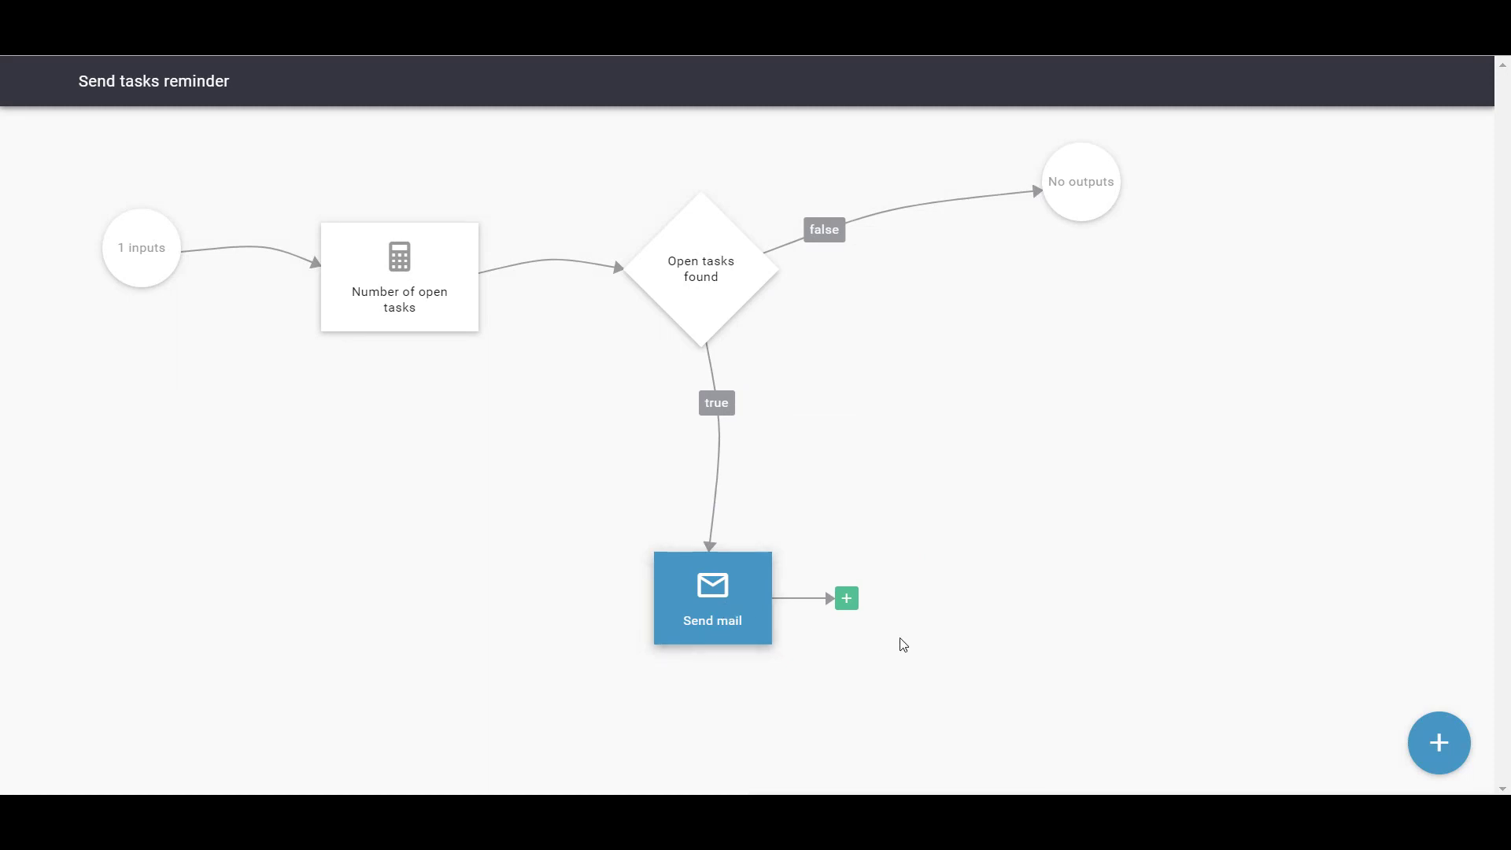
{"action": "left_click", "coordinate": [847, 600]}
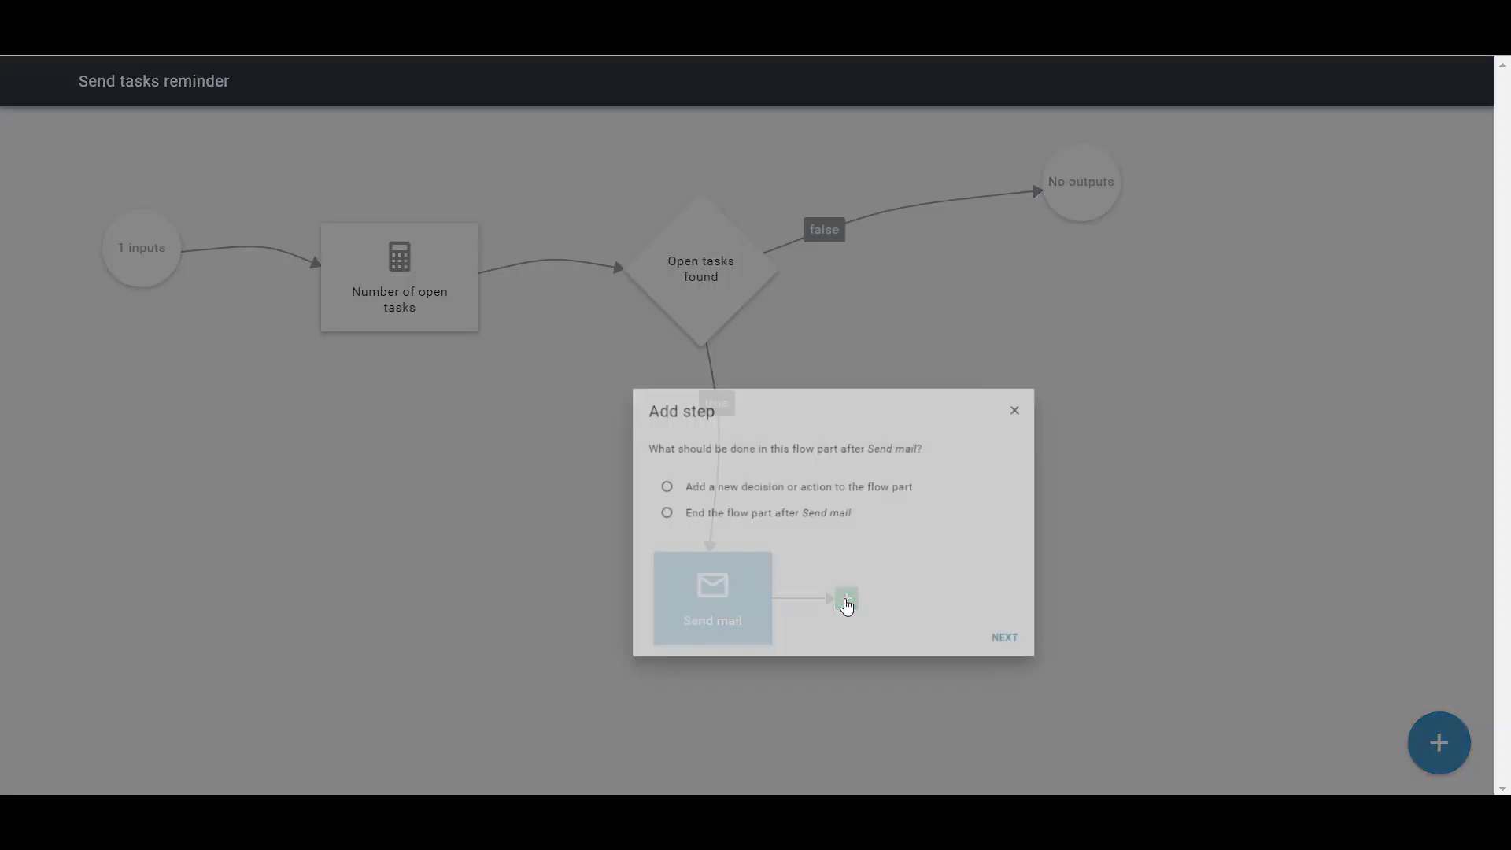
{"action": "left_click", "coordinate": [665, 426]}
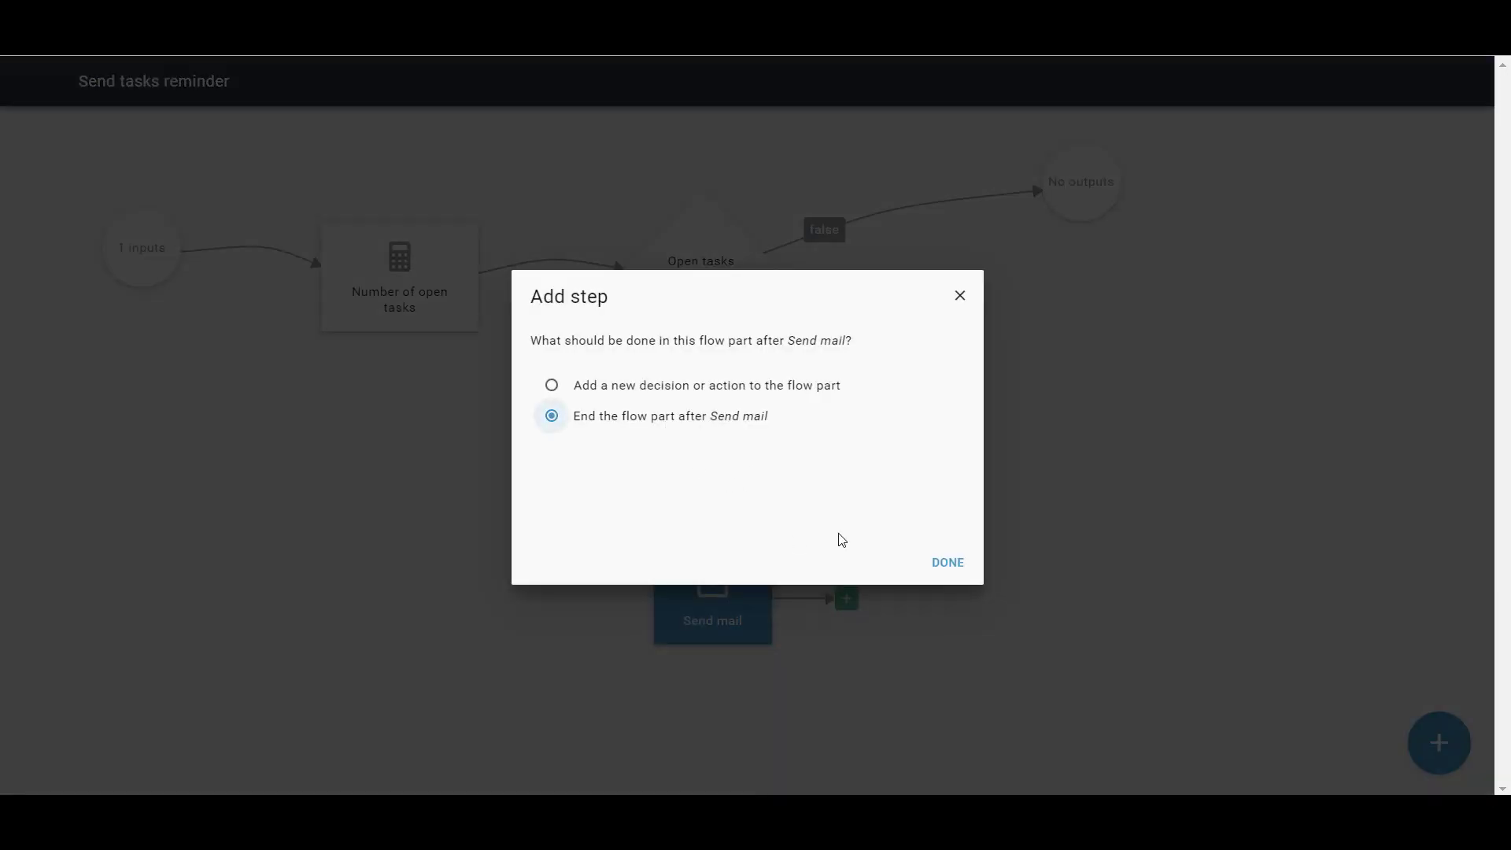
{"action": "left_click", "coordinate": [947, 565]}
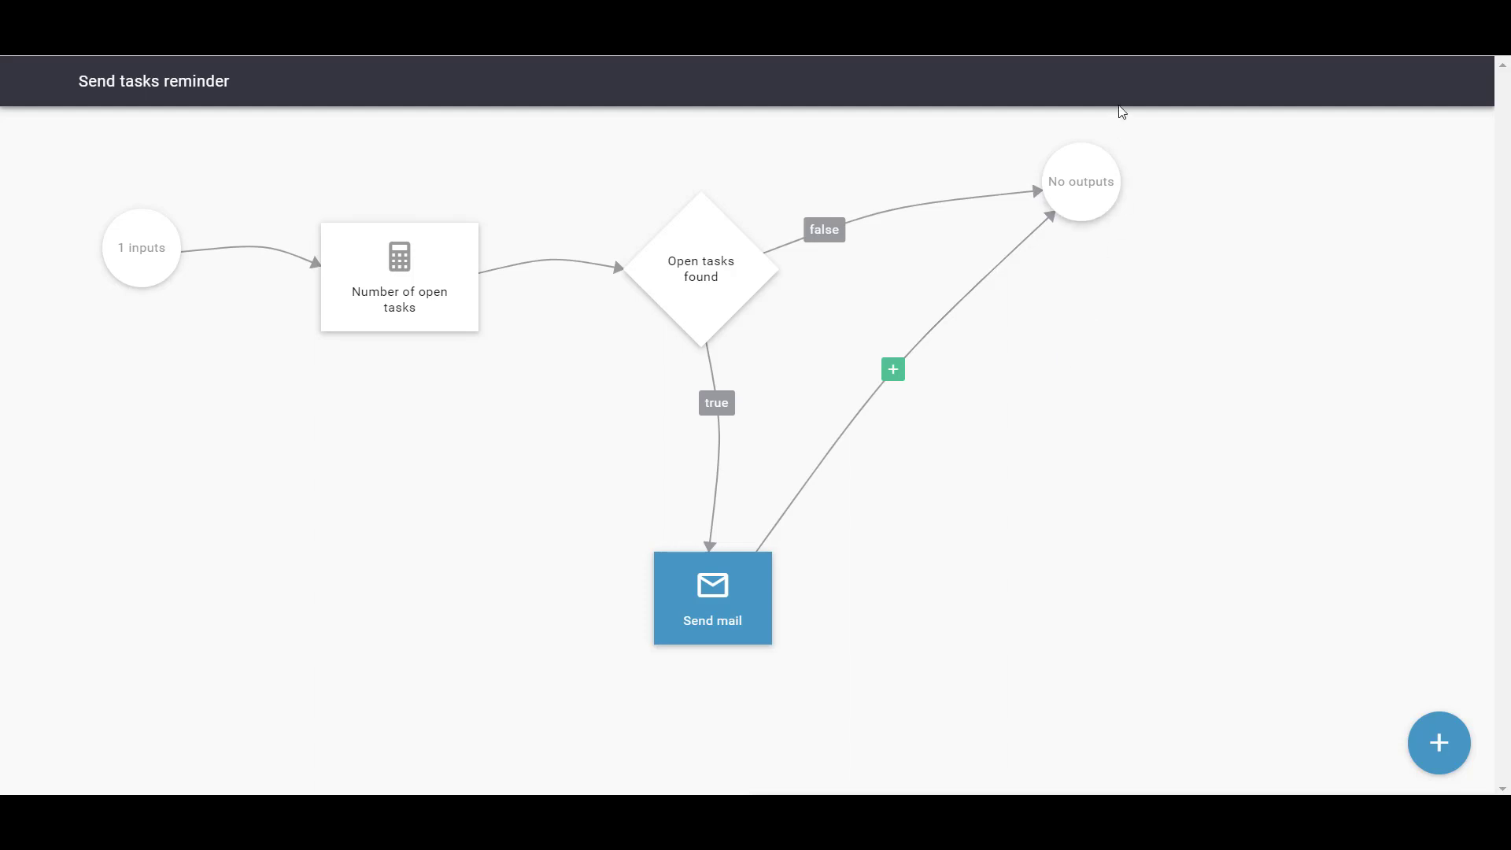
Add Number of open tasks as the flow part's single output, keeping its default name
{"action": "left_click", "coordinate": [1106, 197]}
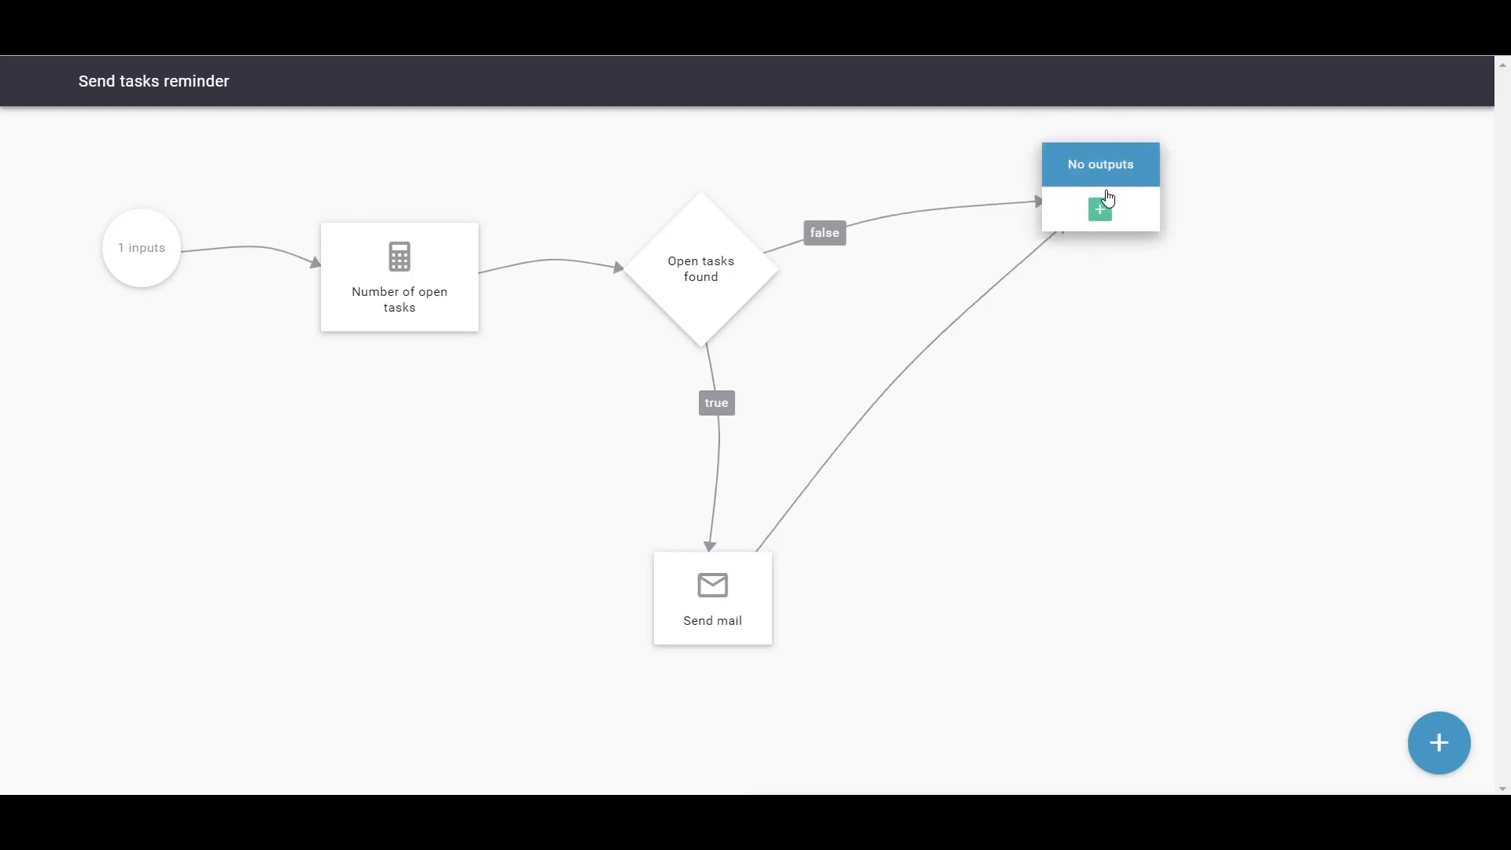
{"action": "left_click", "coordinate": [1106, 209]}
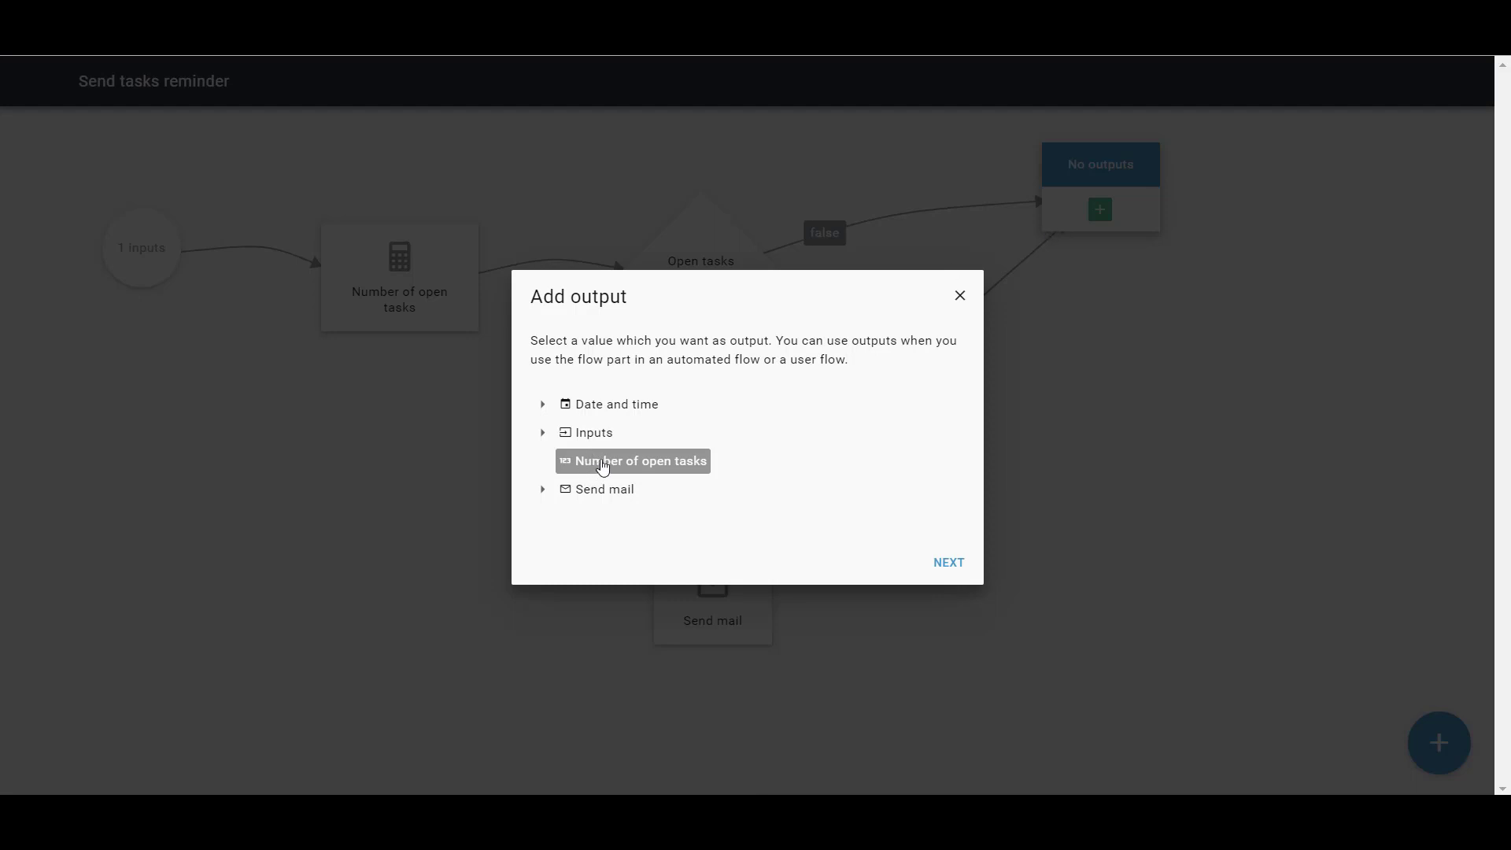
{"action": "left_click", "coordinate": [603, 463]}
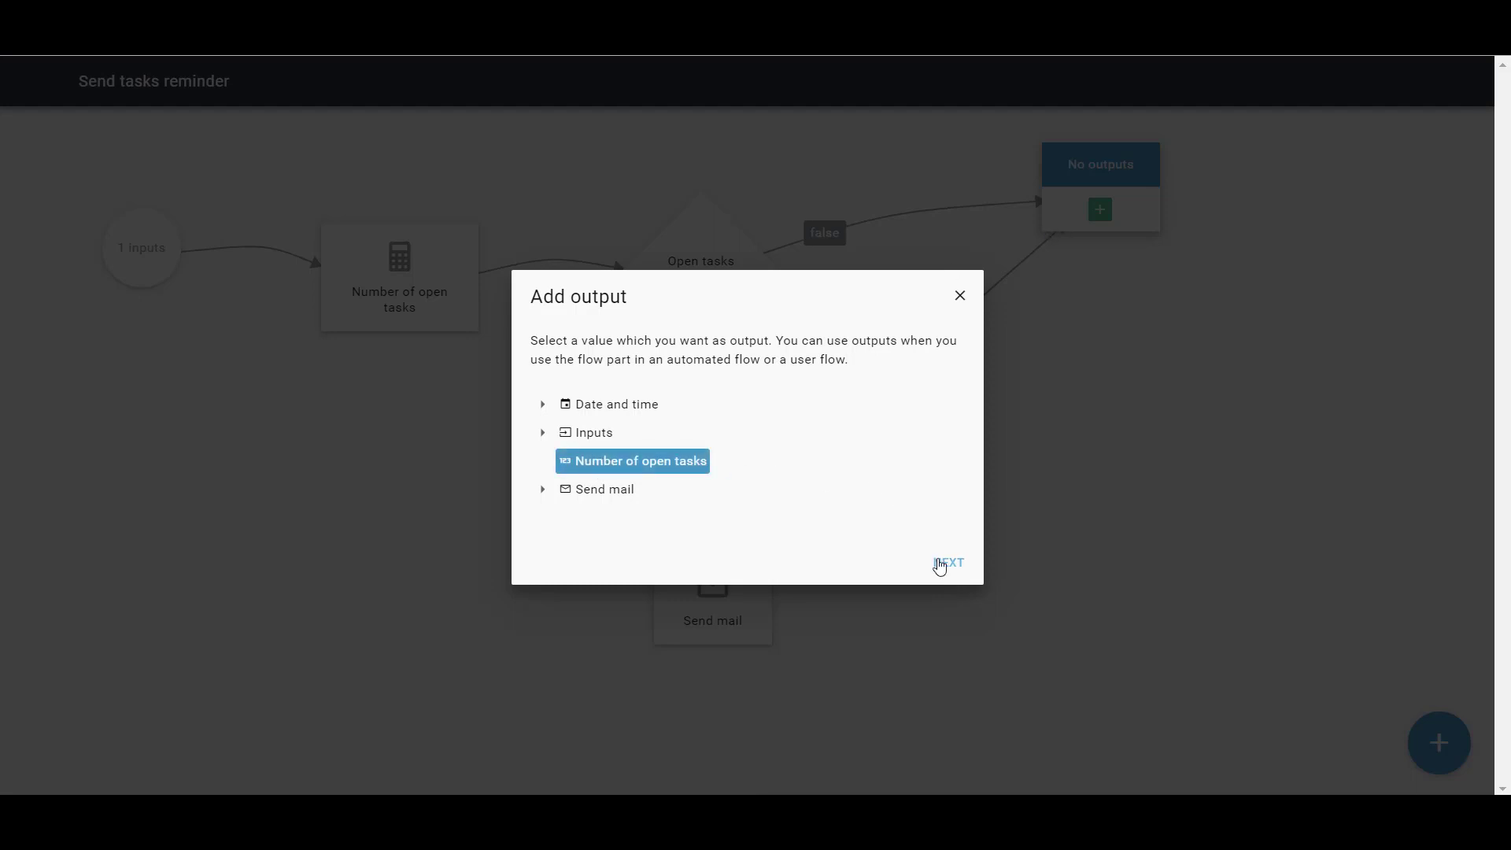
{"action": "left_click", "coordinate": [942, 560]}
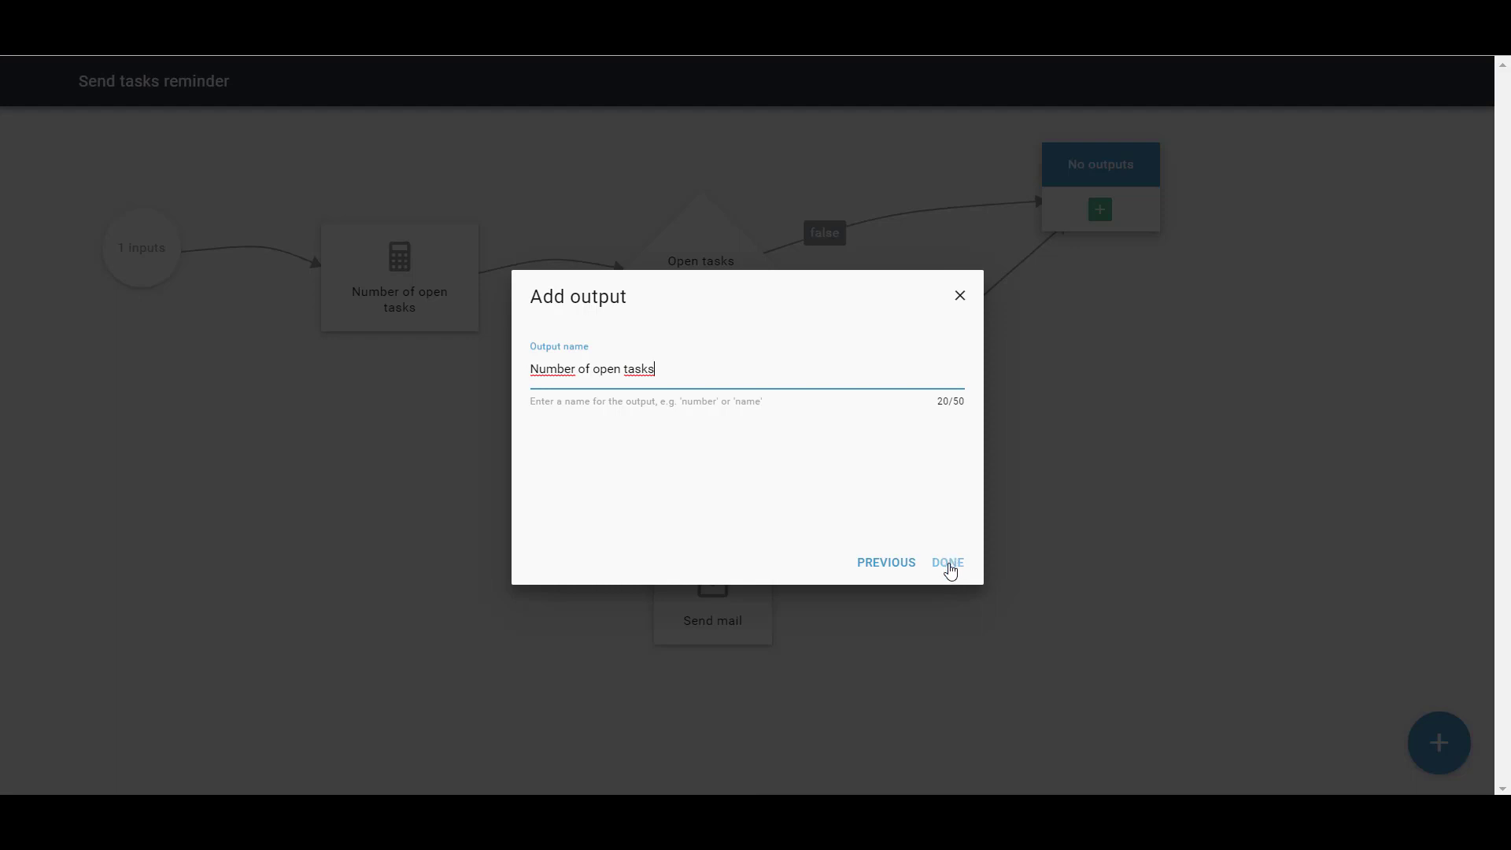
{"action": "left_click", "coordinate": [948, 563]}
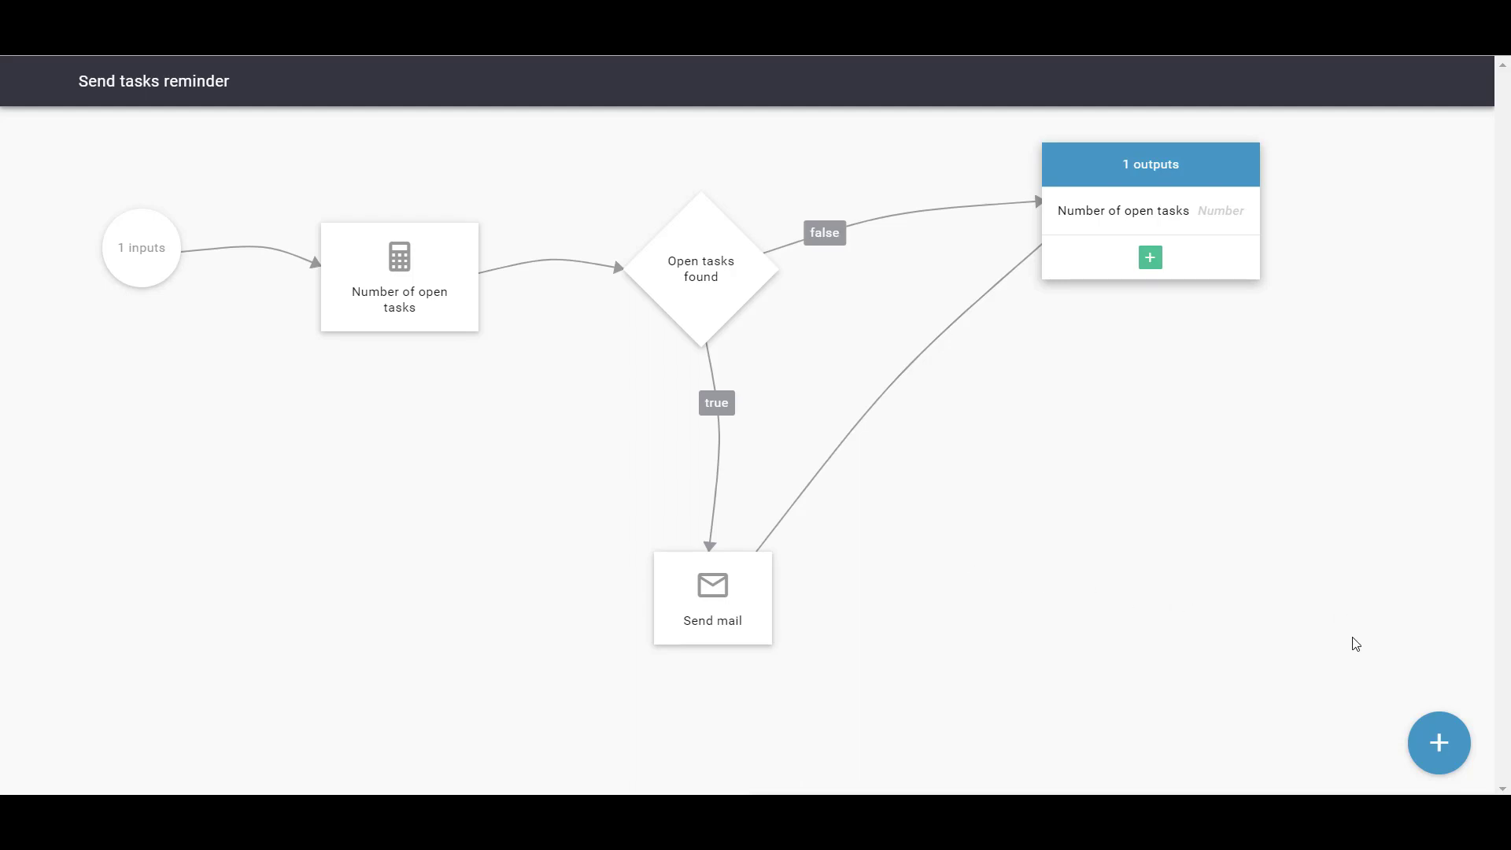
Exit edit mode on Send tasks reminder and go back to the Flow Parts list
{"action": "left_click", "coordinate": [1437, 740]}
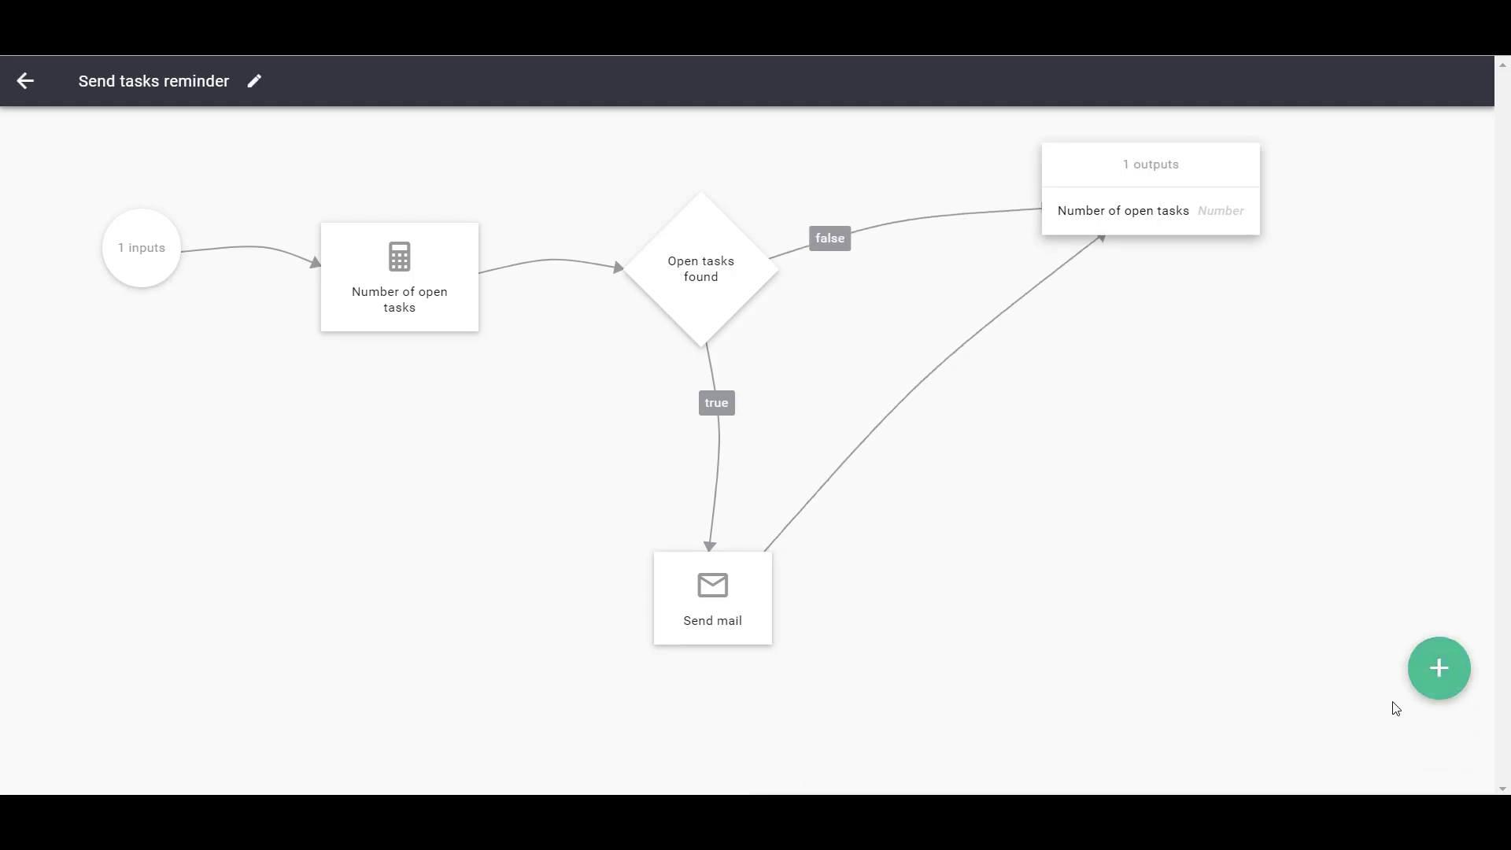
{"action": "left_click", "coordinate": [15, 81]}
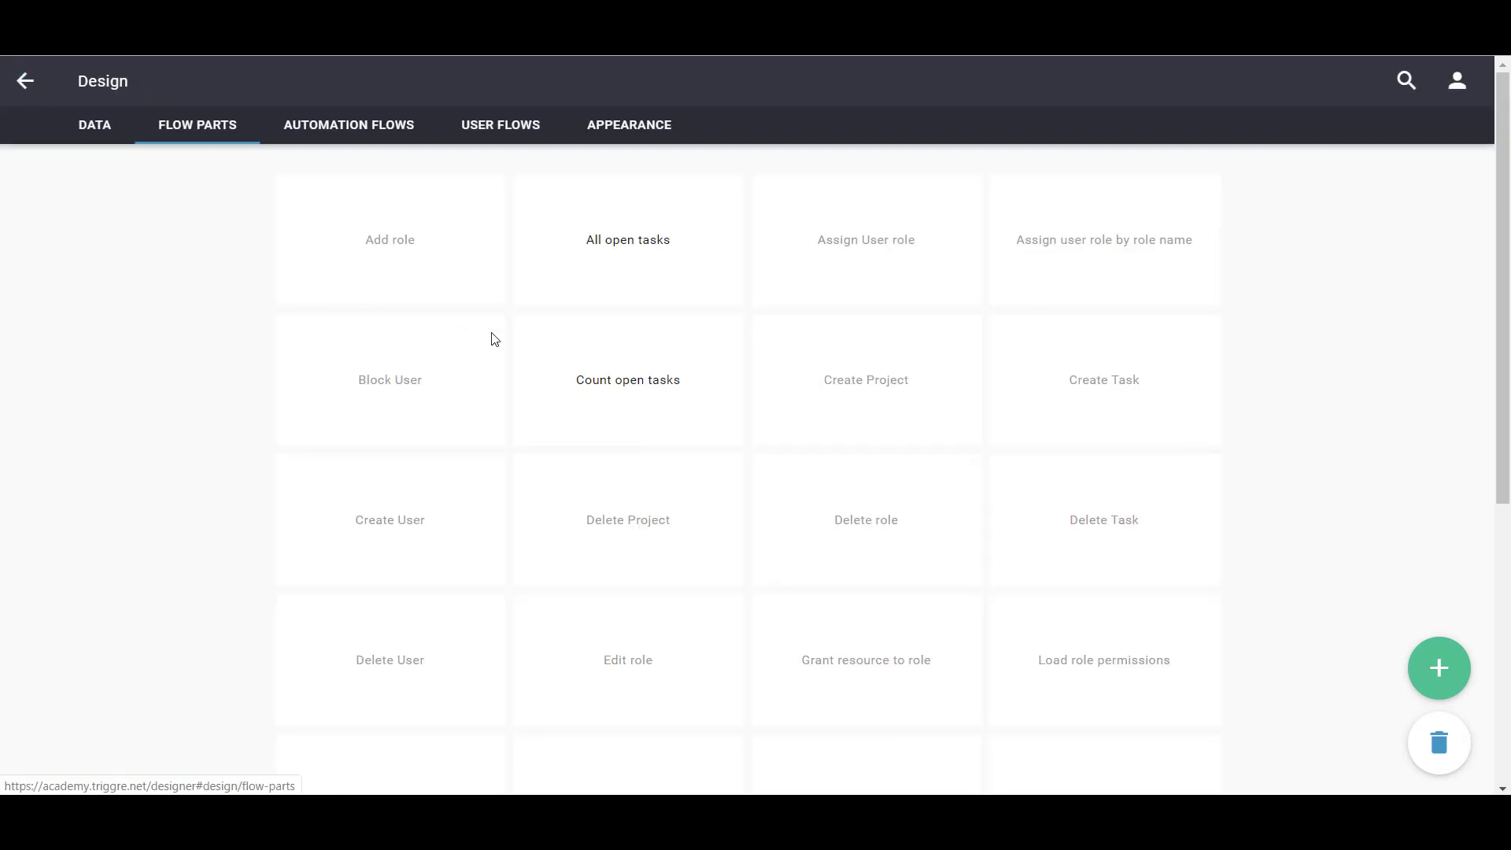
{"action": "scroll", "coordinate": [506, 340], "scroll_direction": "down", "scroll_amount": 1}
{"action": "scroll", "coordinate": [506, 340], "scroll_direction": "down", "scroll_amount": 5}
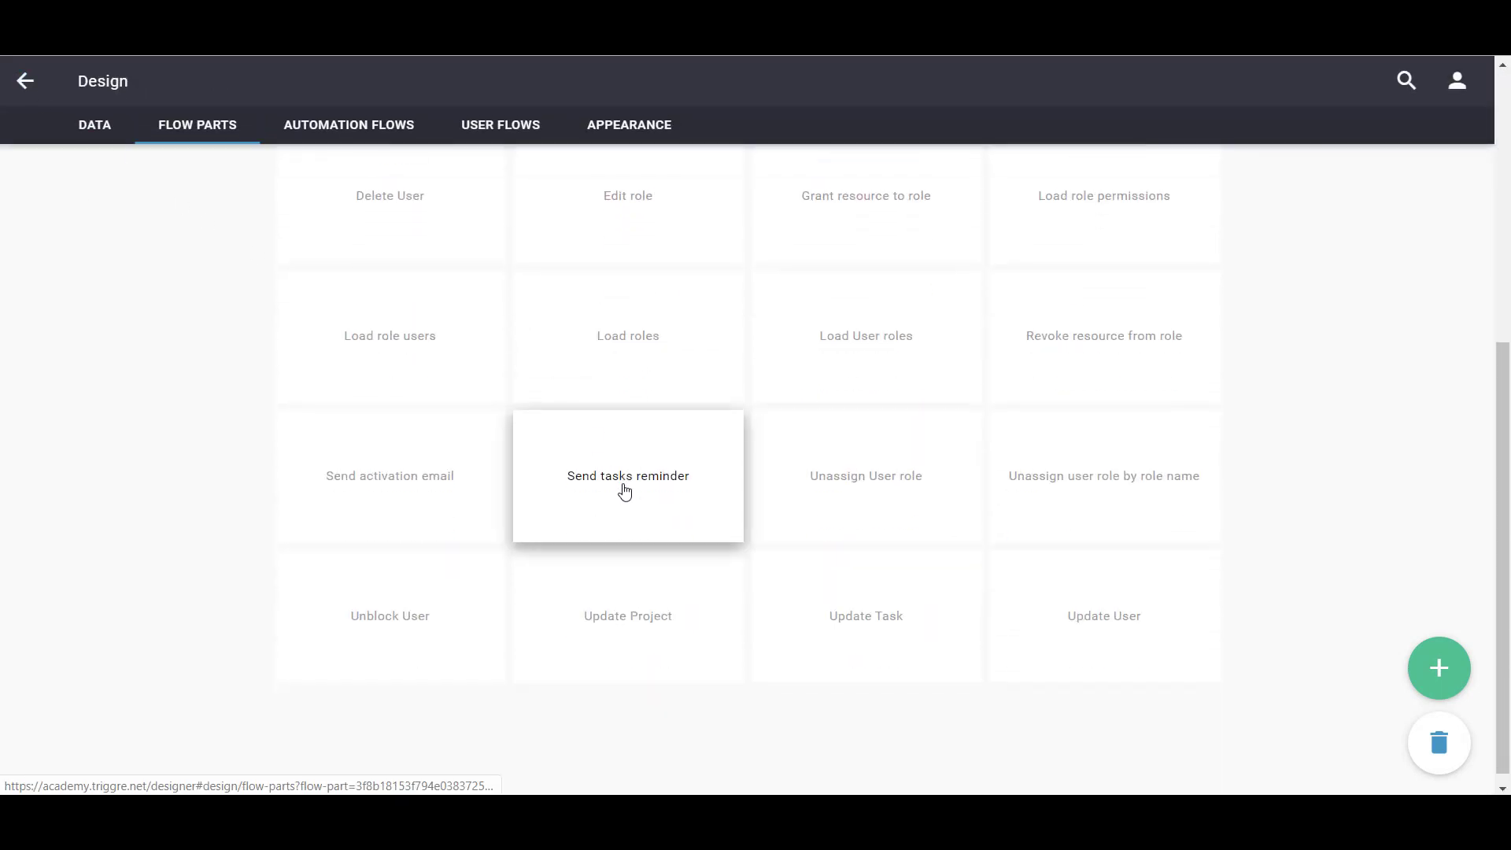